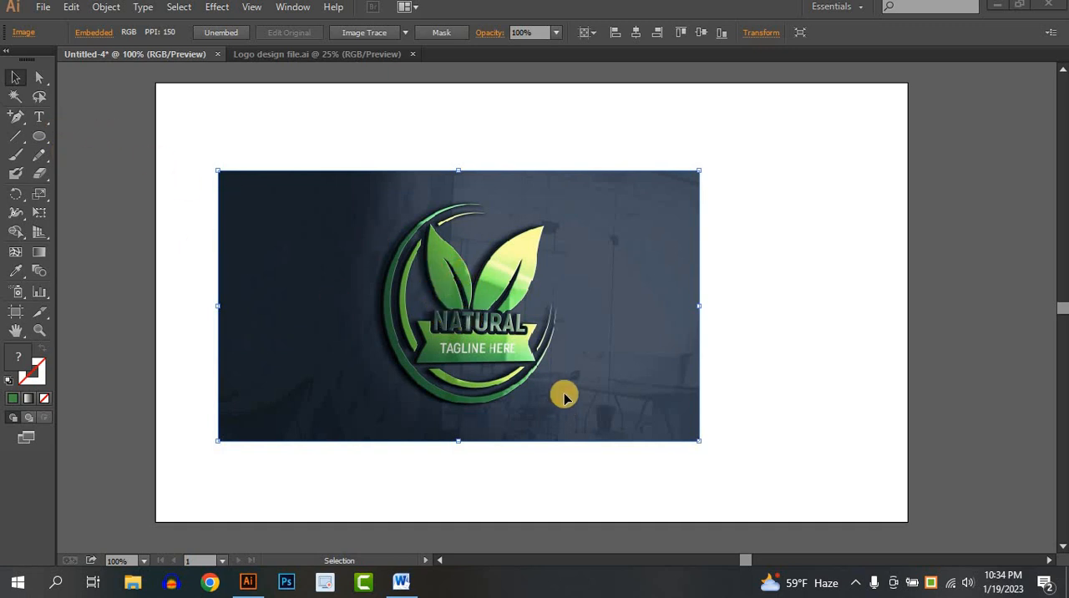
- Scale the embedded logo image down and place it near the artboard's upper-left corner as a reference
click(721, 392)
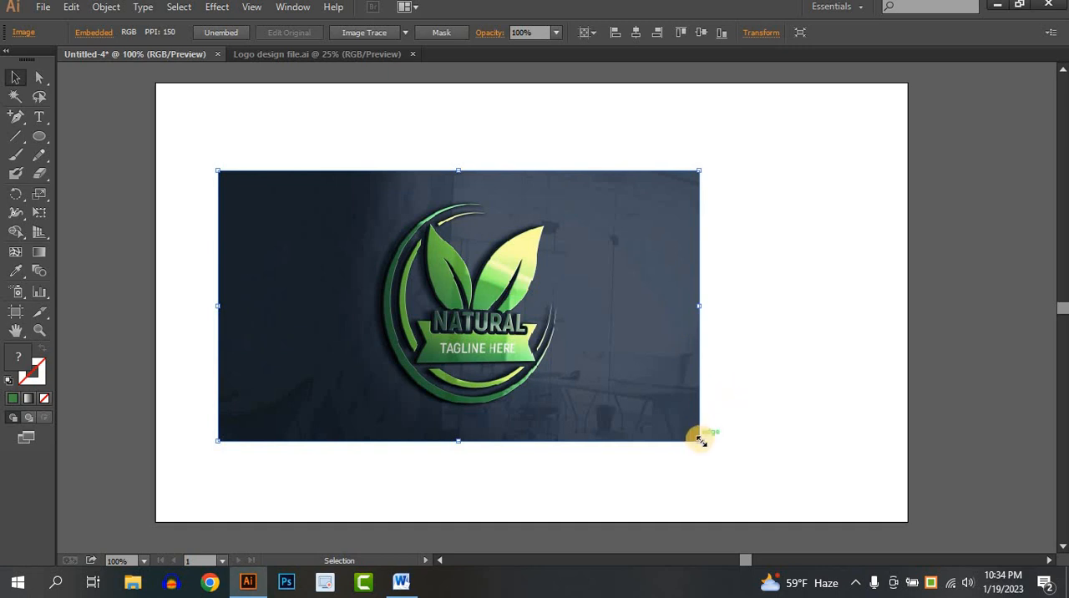
drag(701, 441, 536, 350)
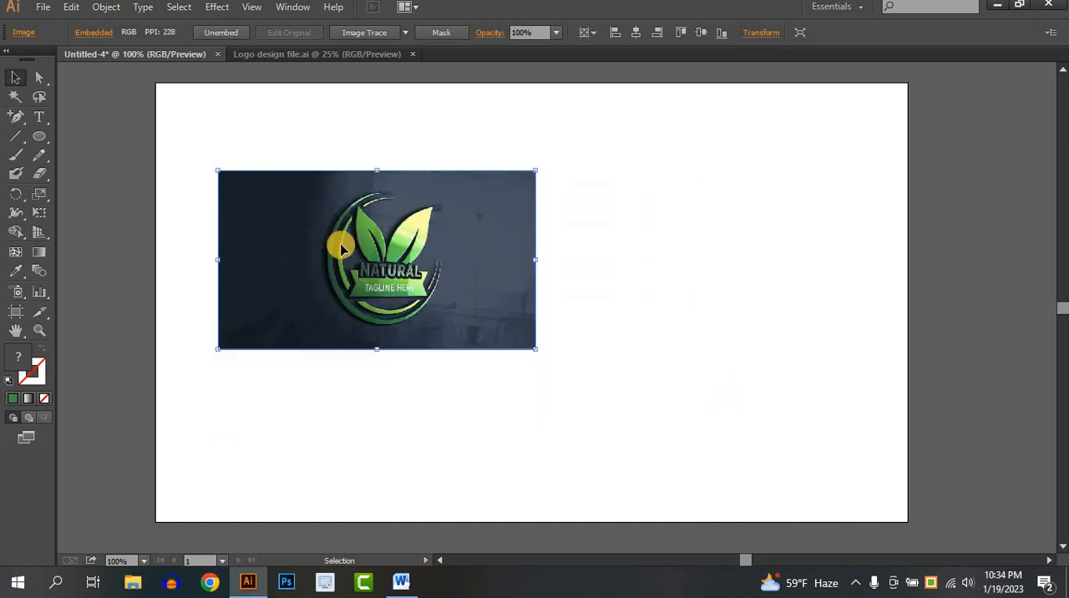
drag(341, 247, 292, 212)
click(444, 193)
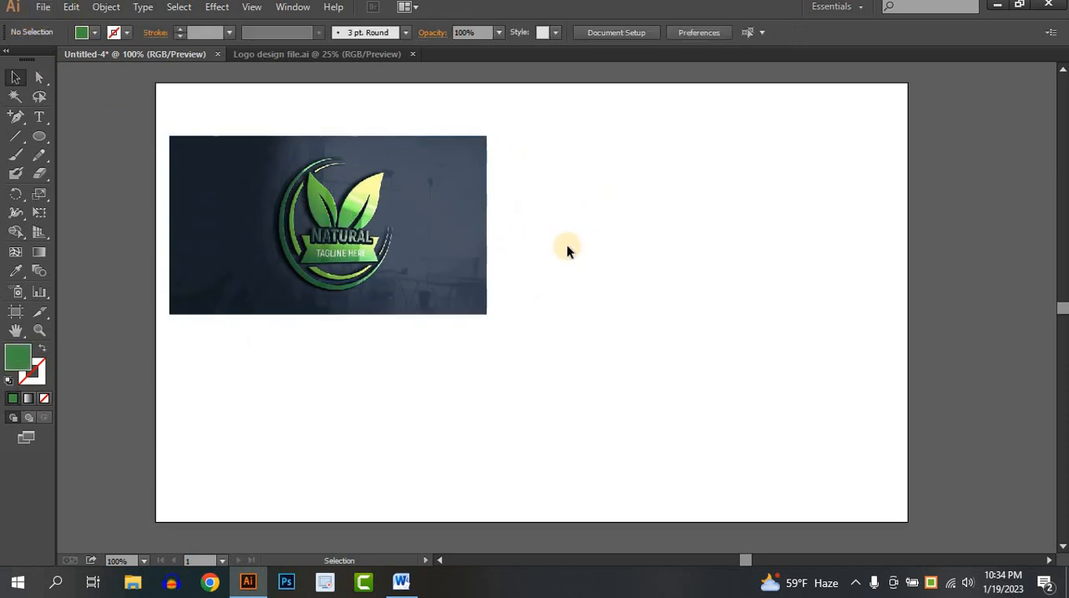
click(388, 274)
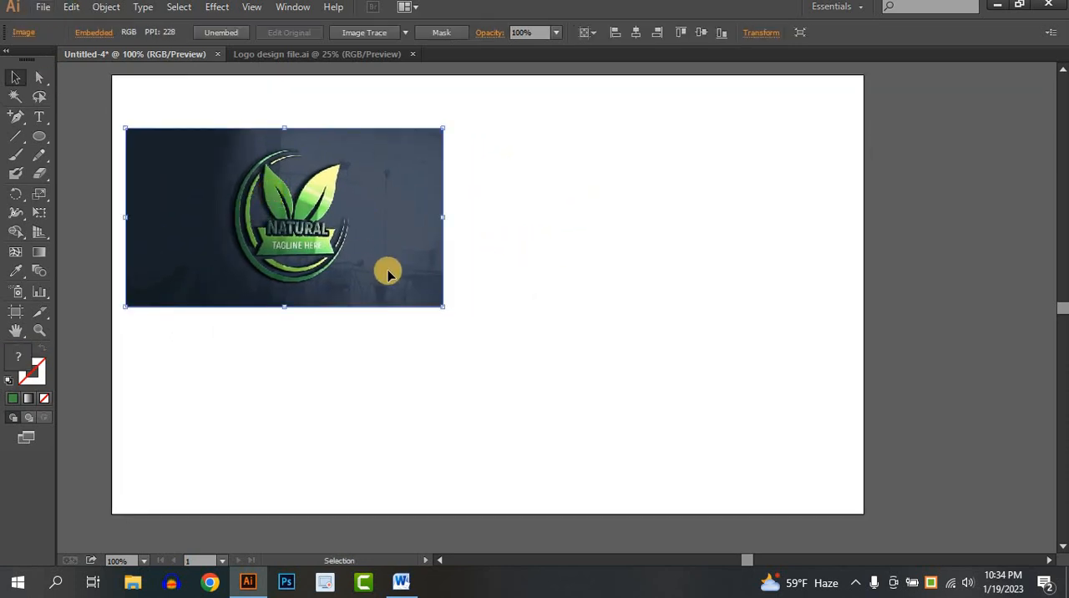
drag(444, 310, 327, 250)
click(338, 203)
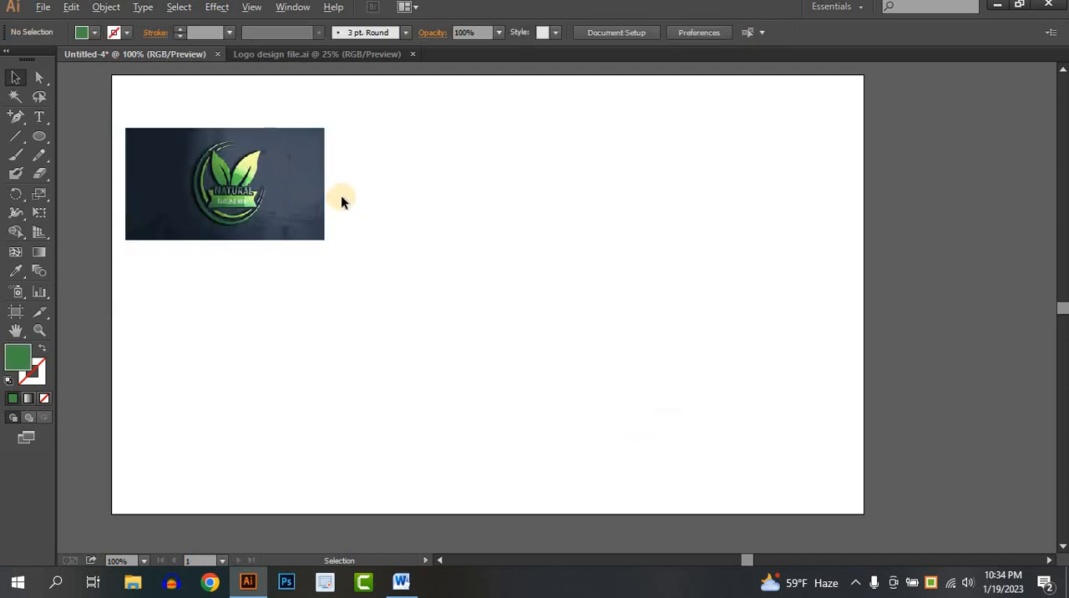
- Shift the reference image slightly right and down so the whole logo is in view beside the empty drawing area
scroll(338, 201, up, 1)
scroll(280, 231, up, 2)
drag(303, 235, 357, 246)
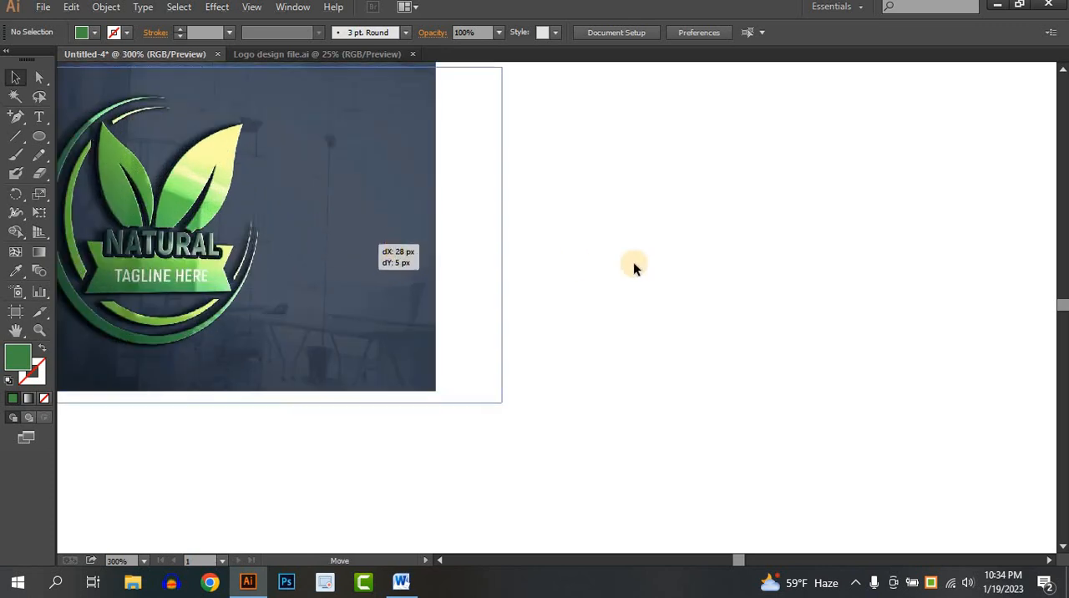
click(618, 258)
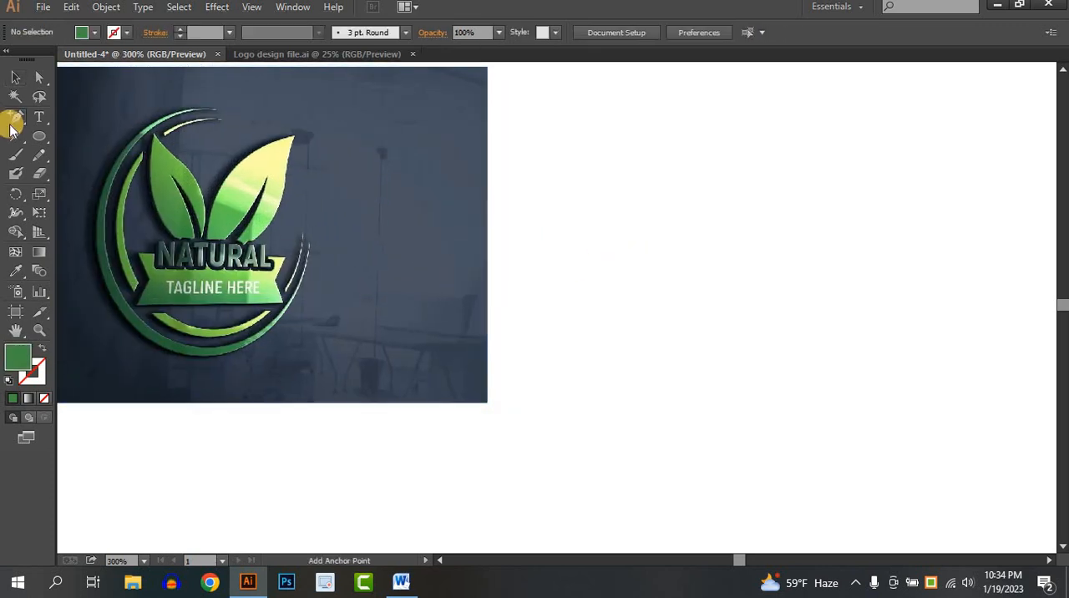
- Draw the curved outer outline of a left-leaning leaf with the Pen tool in the blank area right of the reference image
drag(15, 117, 77, 117)
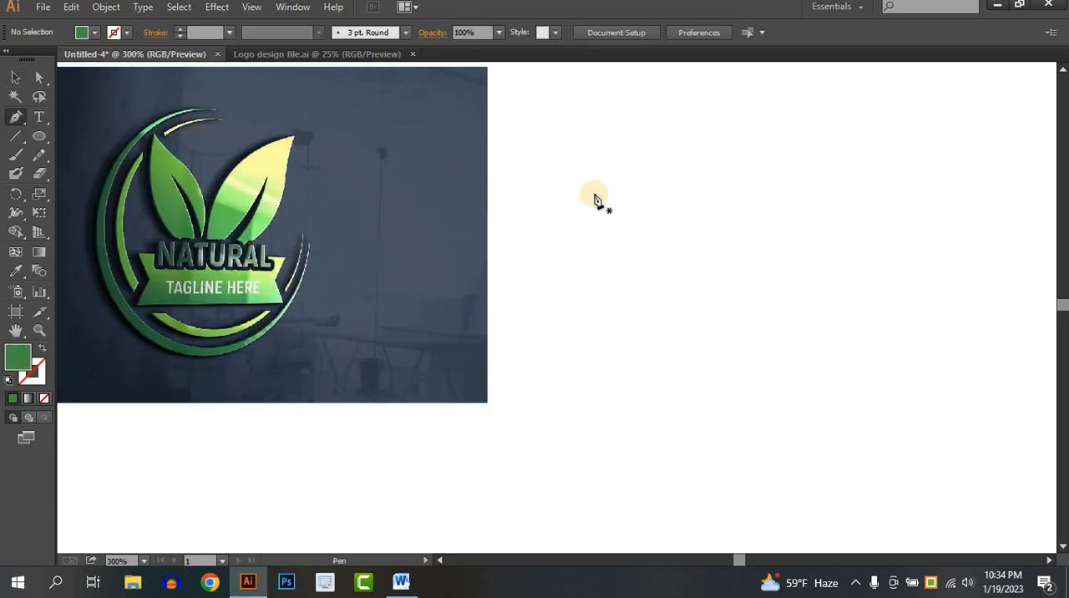
click(664, 357)
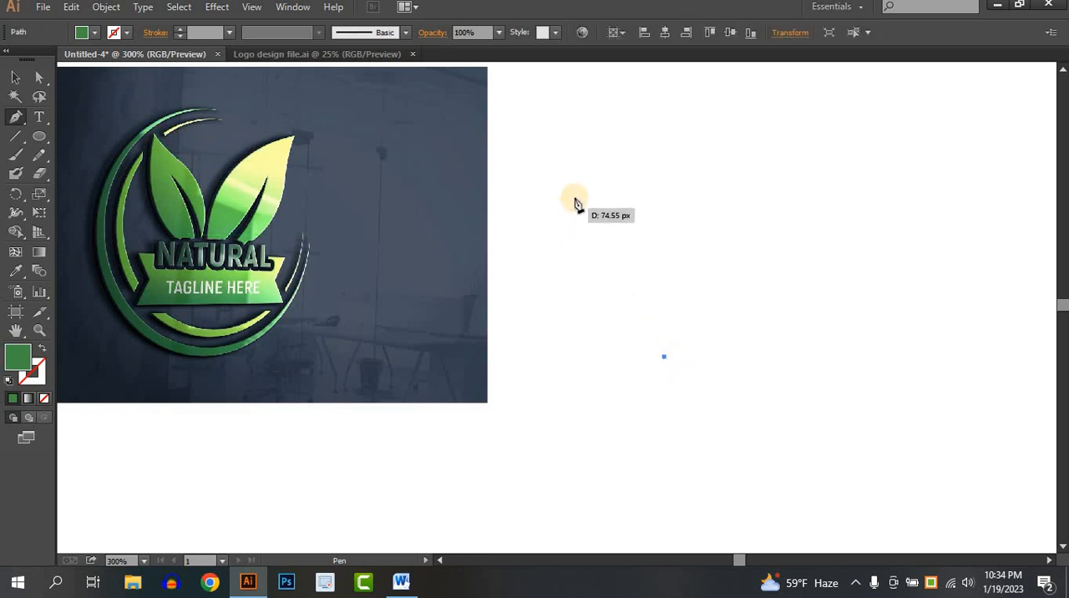
drag(587, 194, 610, 76)
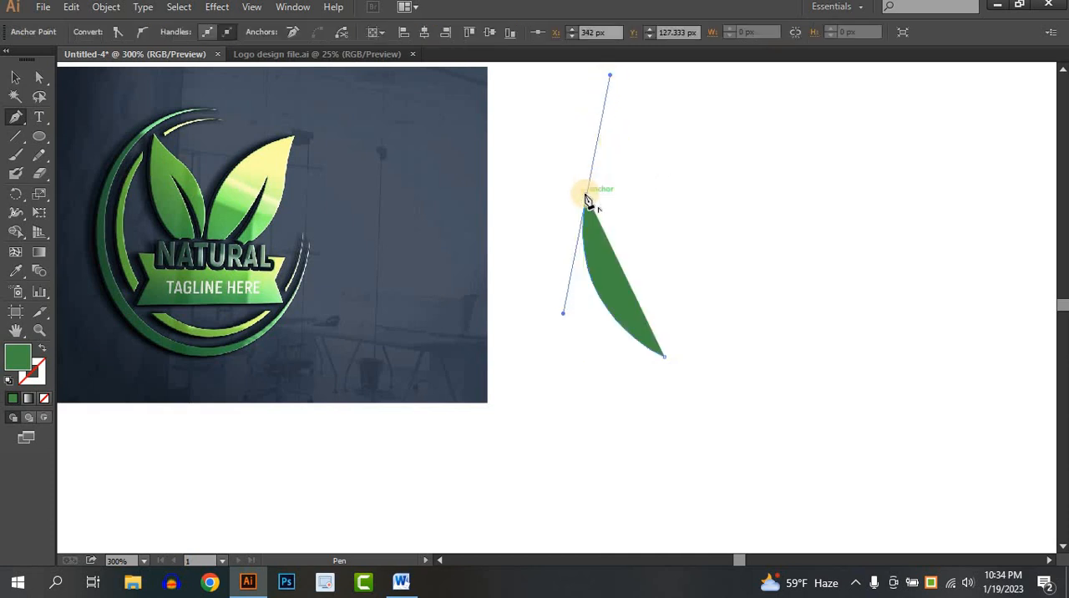
click(586, 197)
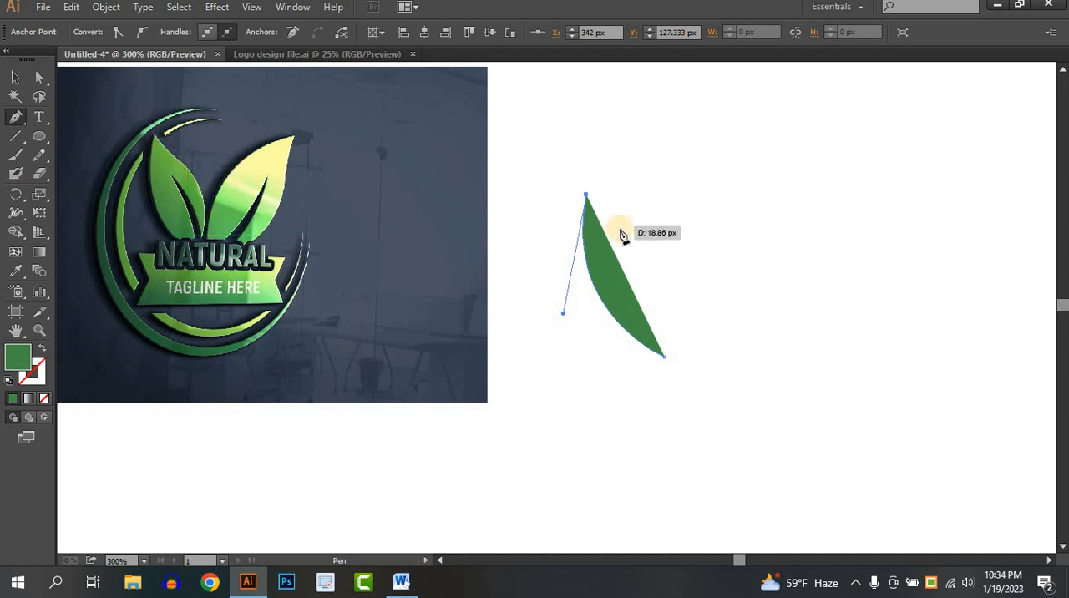
drag(628, 228, 650, 236)
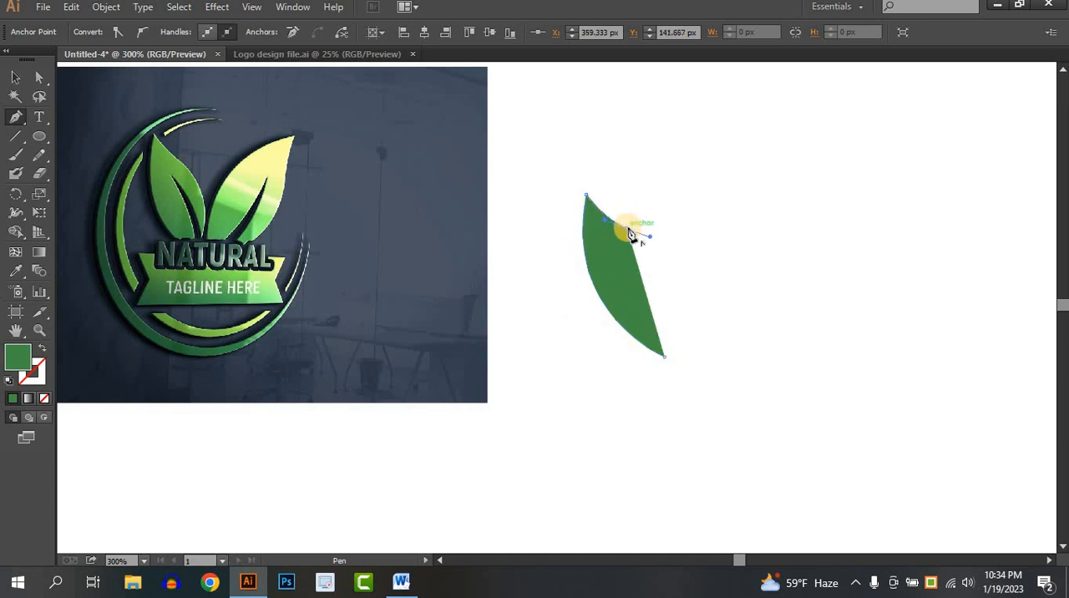
click(629, 230)
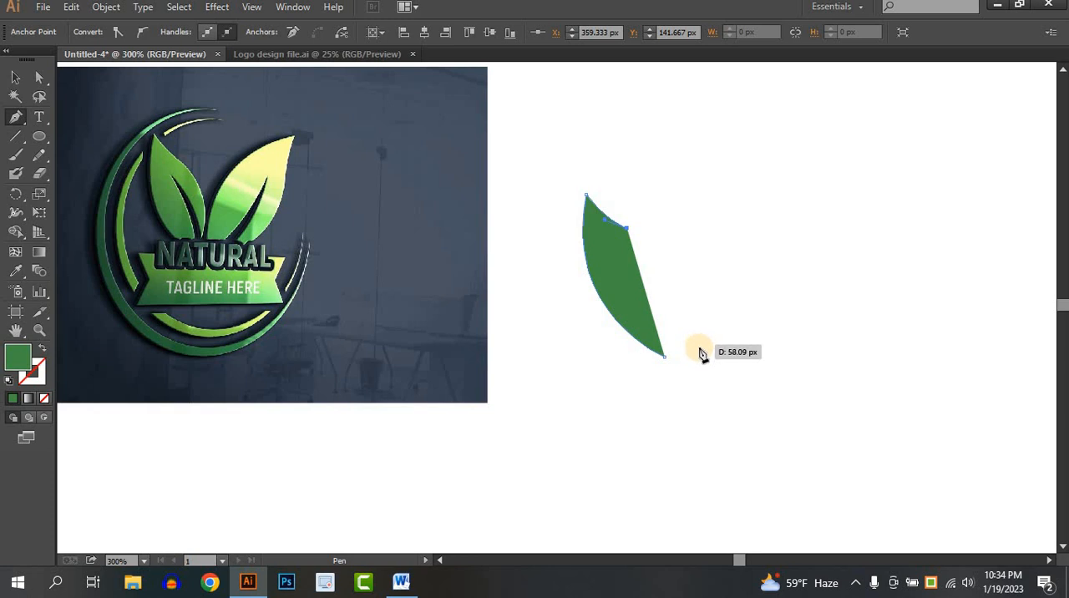
drag(701, 348, 700, 465)
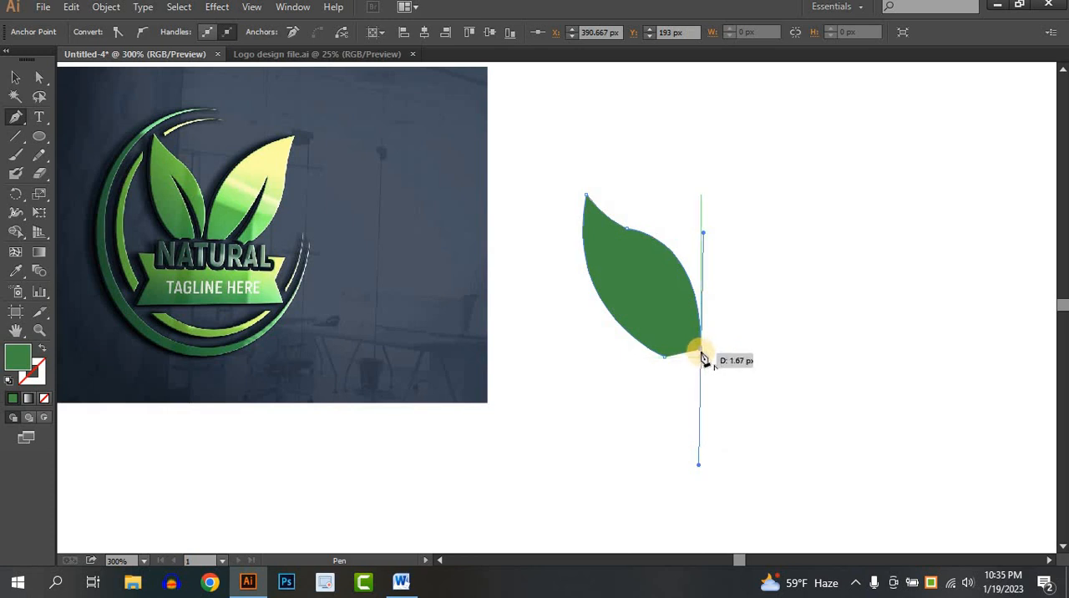
click(702, 350)
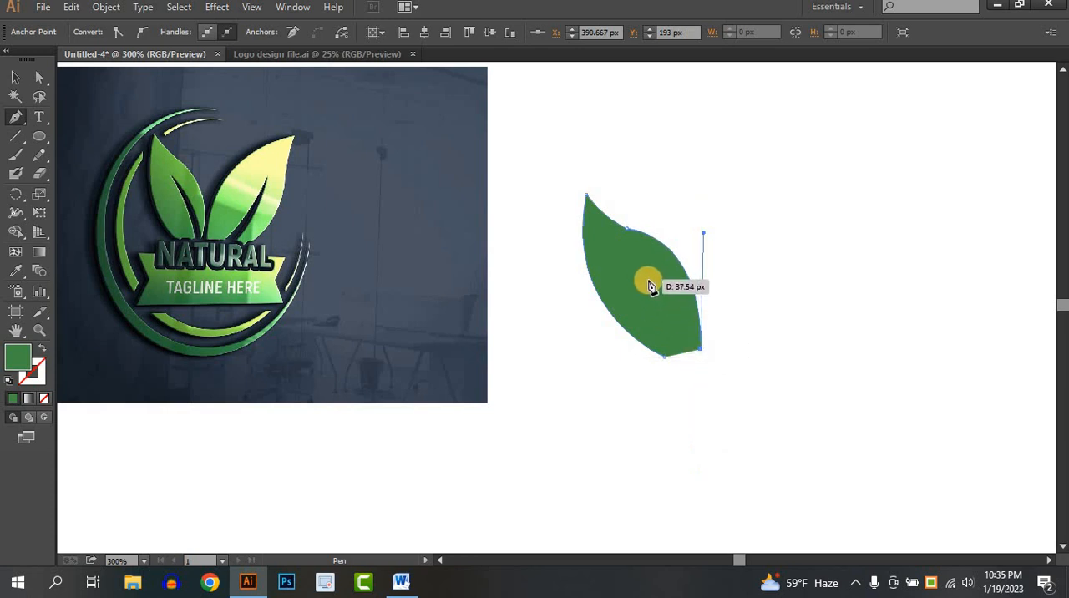
- Cut a narrow curved vein notch into the leaf's lower part and close the path at its starting anchor
drag(639, 269, 591, 241)
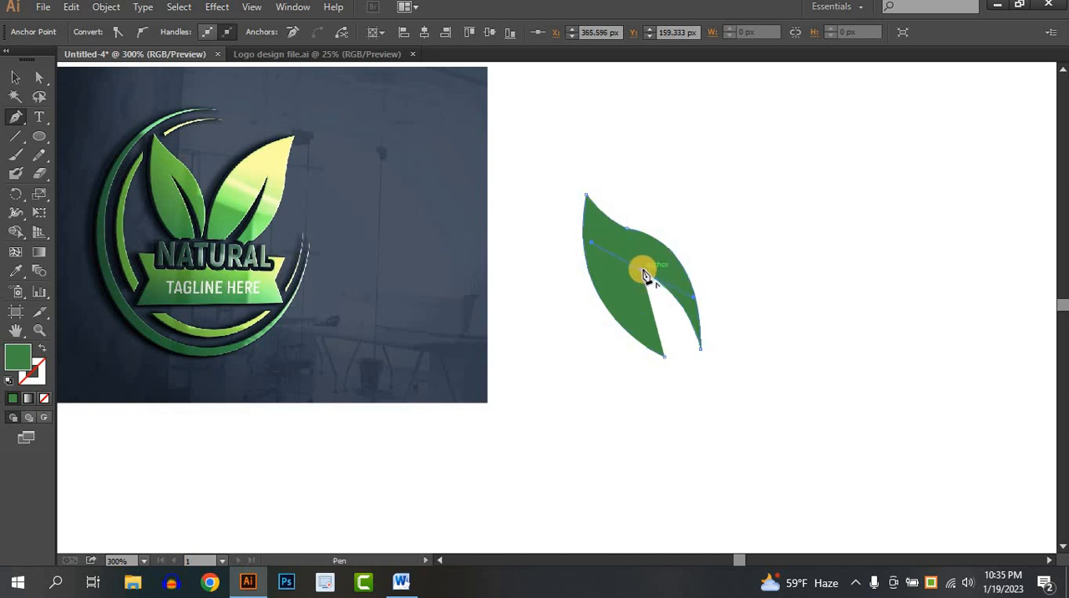
click(643, 273)
drag(694, 358, 700, 411)
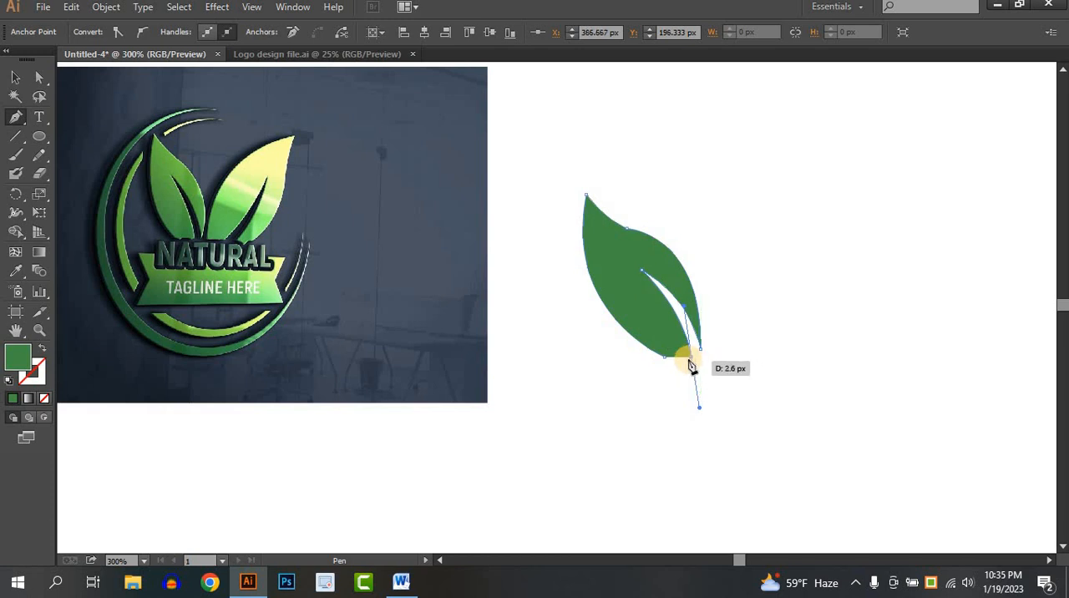
click(690, 361)
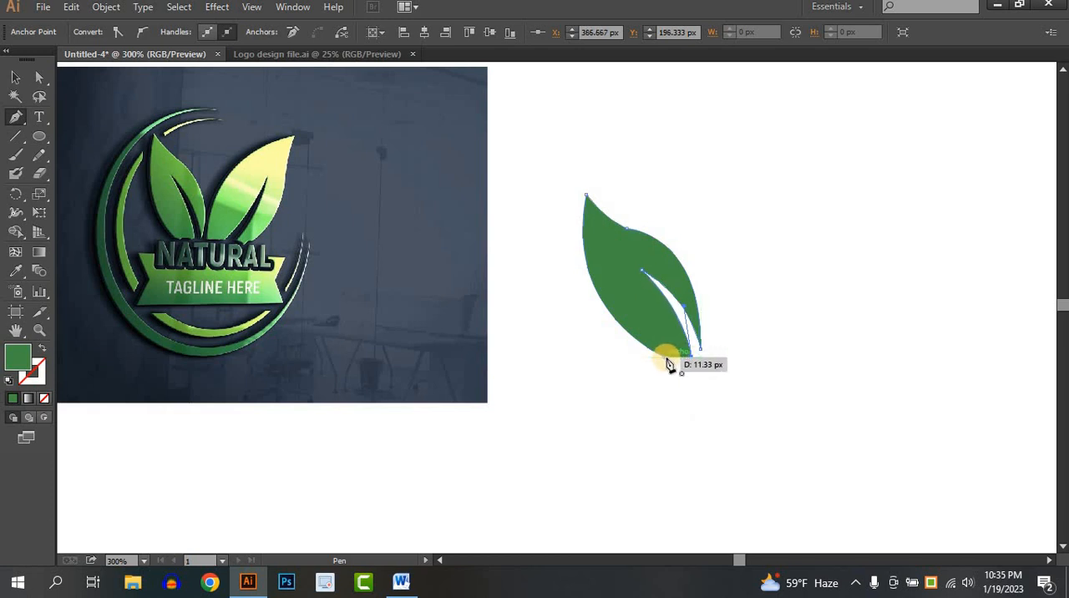
click(668, 365)
click(15, 77)
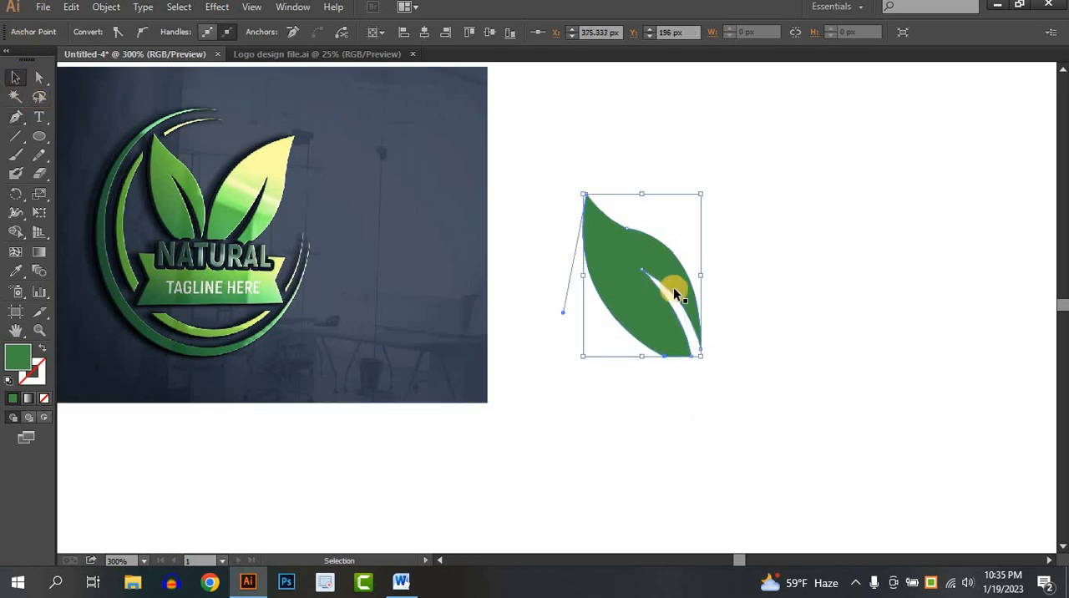
click(785, 298)
- Smooth the leaf's outer contour with the Smooth tool, evening out the dip along its upper edge
click(641, 261)
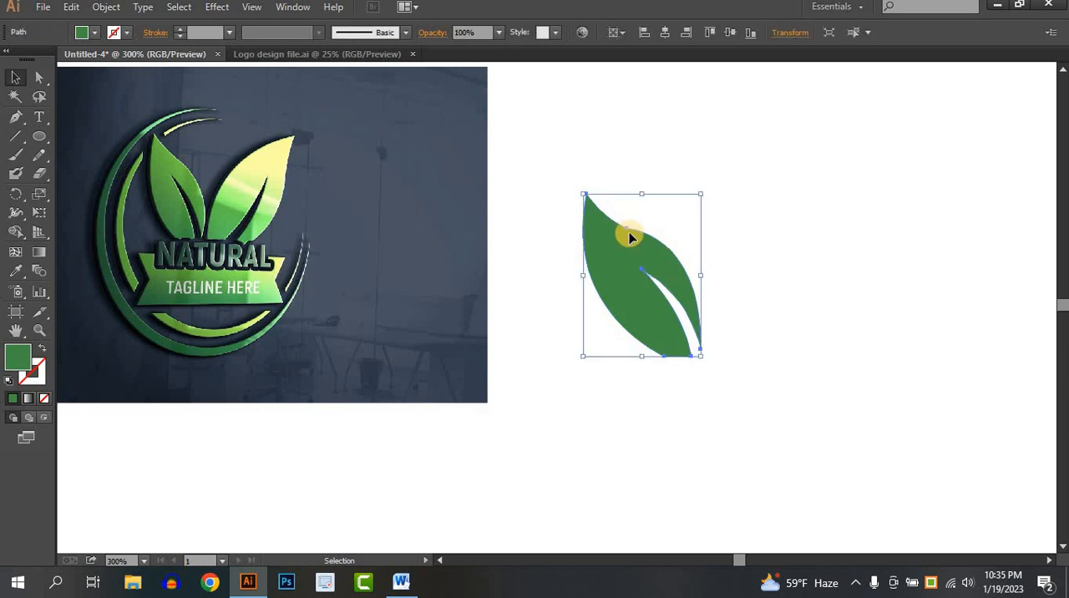
click(40, 76)
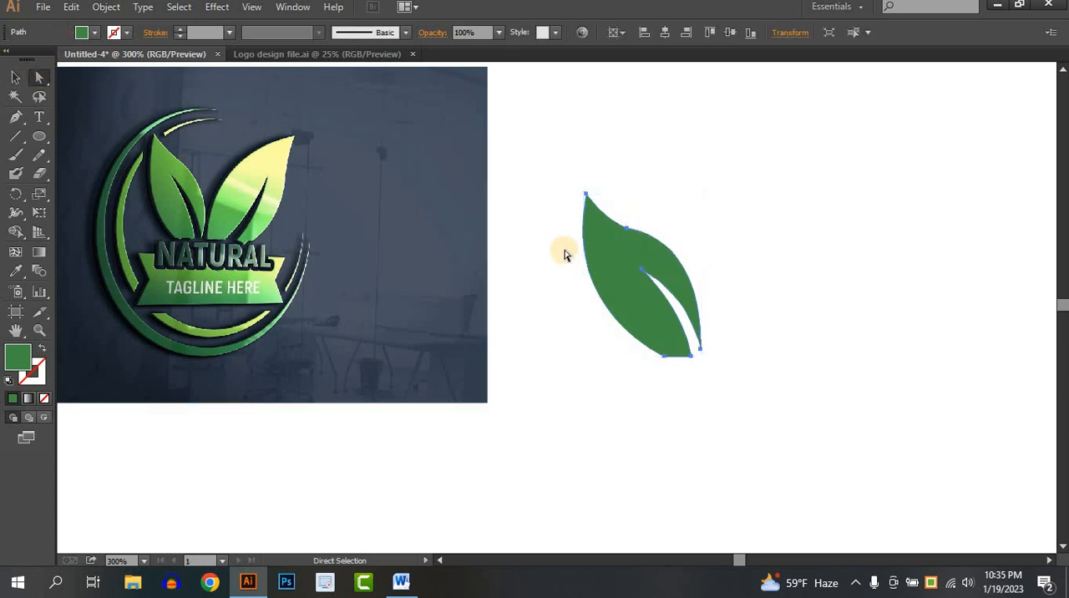
click(628, 231)
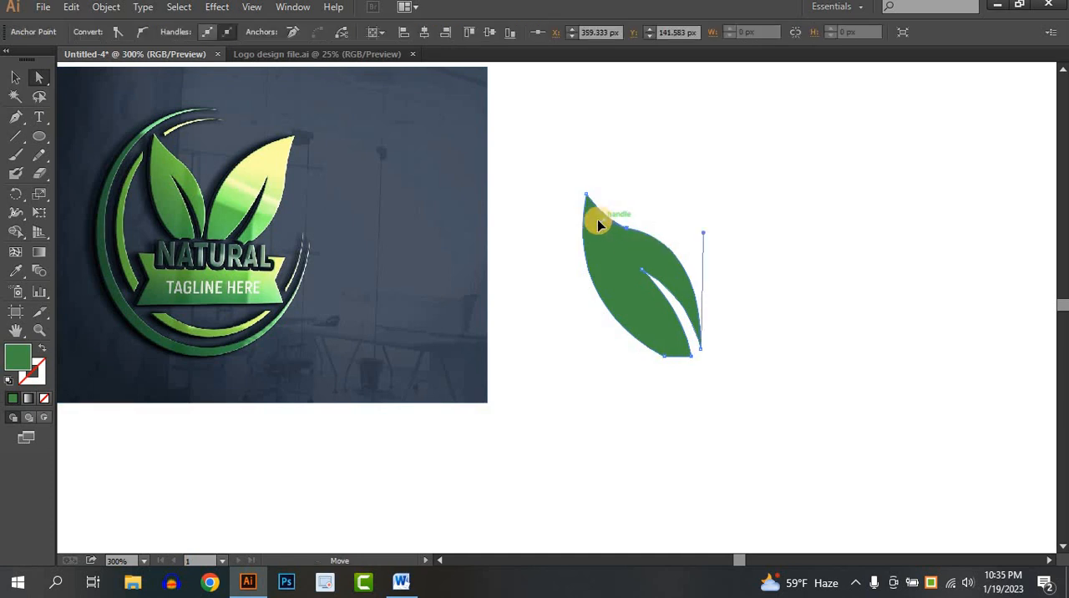
click(640, 213)
key(ctrl+a)
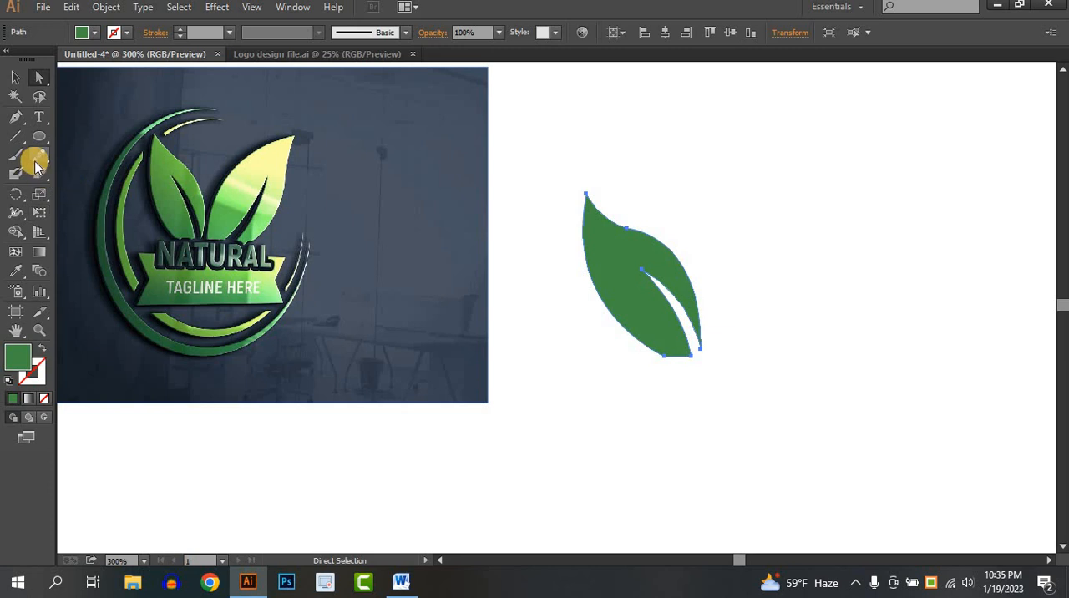
drag(36, 166, 97, 172)
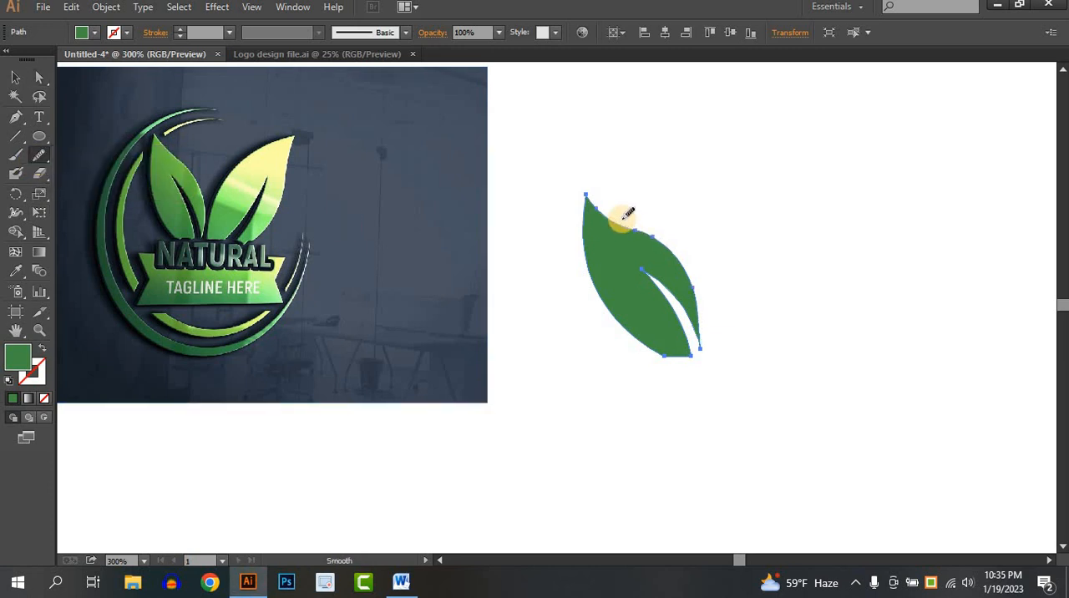
mouse_move(626, 213)
mouse_down()
mouse_move(647, 237)
mouse_move(576, 196)
mouse_move(654, 234)
mouse_move(580, 196)
mouse_up()
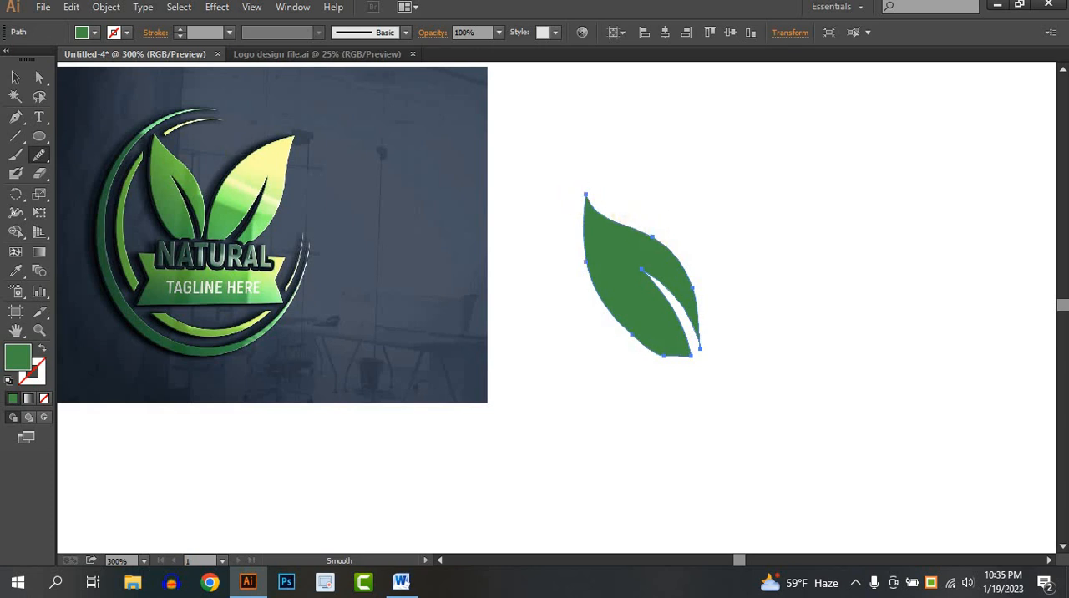
click(15, 77)
click(753, 283)
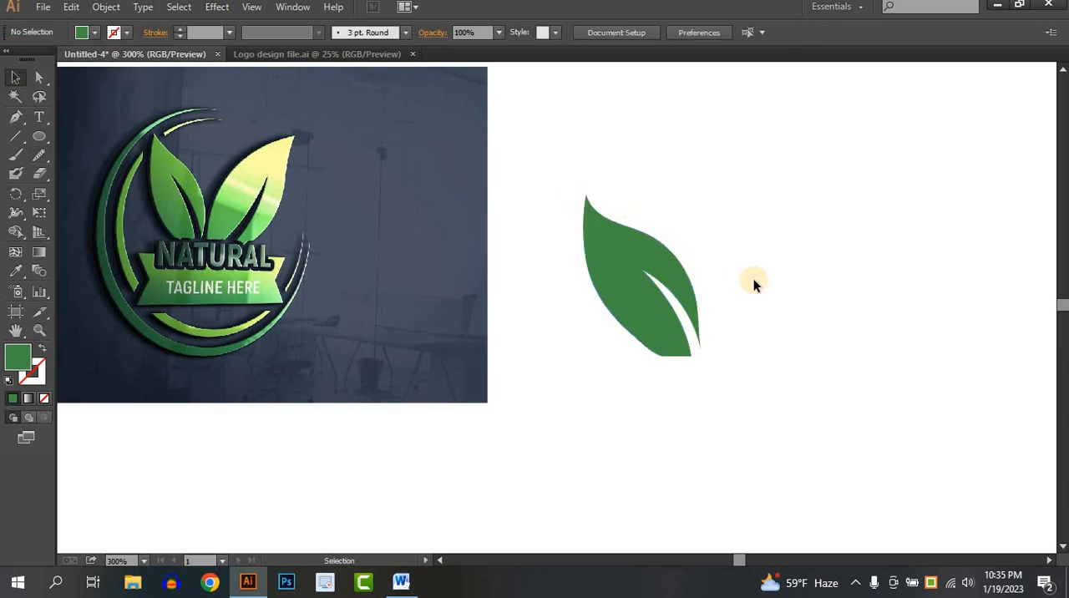
- Move the finished leaf aside to the right and draw a tall, narrow green ellipse about 91 px high in the freed space
drag(654, 259, 867, 222)
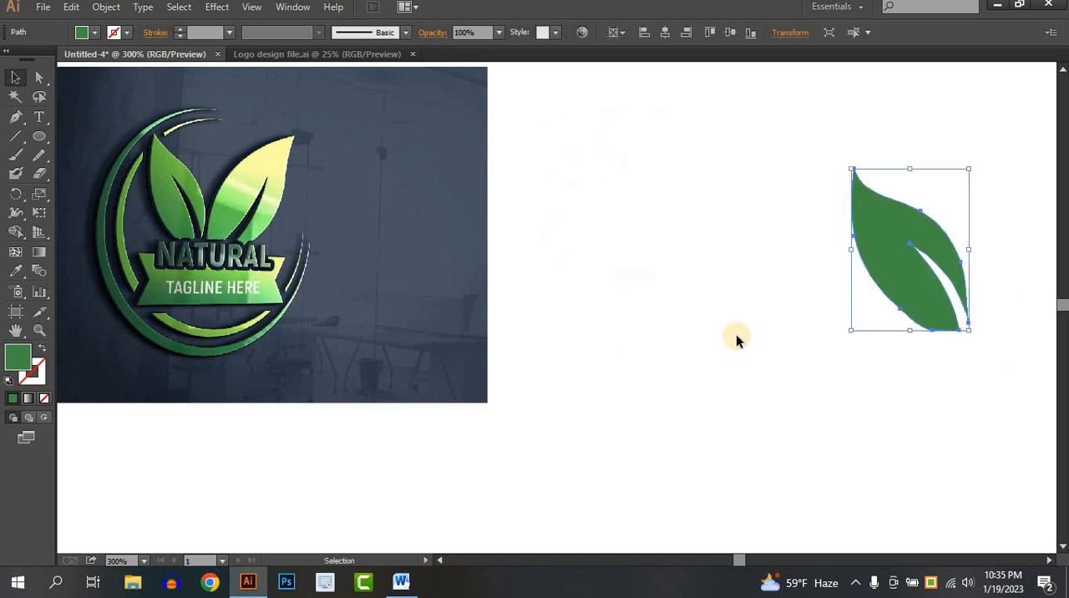
click(736, 338)
click(33, 138)
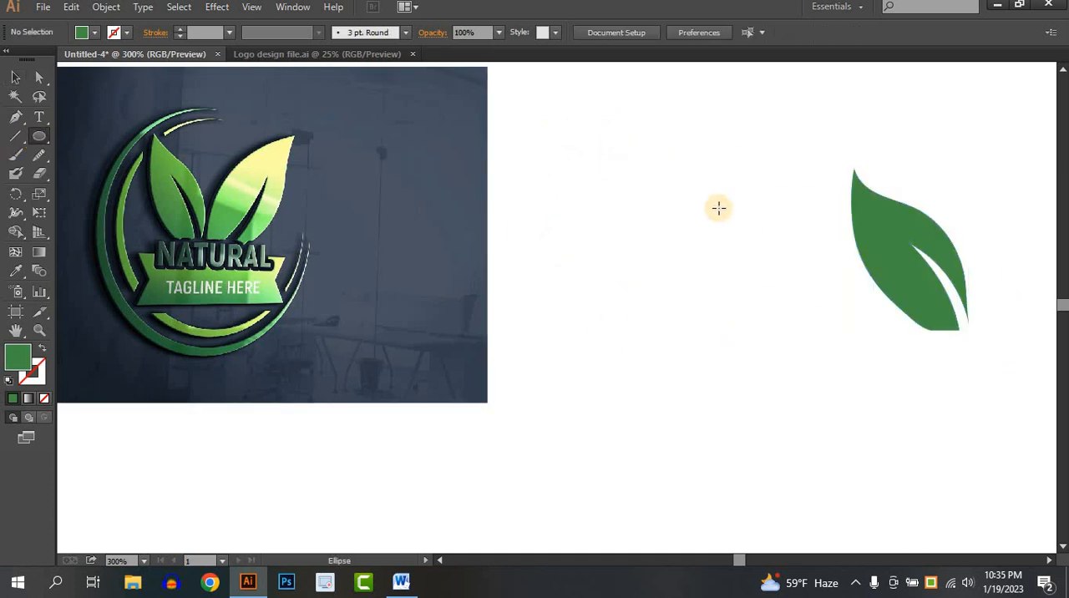
drag(619, 157, 711, 375)
- Convert the ellipse's top and bottom anchor points to corners to form a pointed leaf shape
click(37, 78)
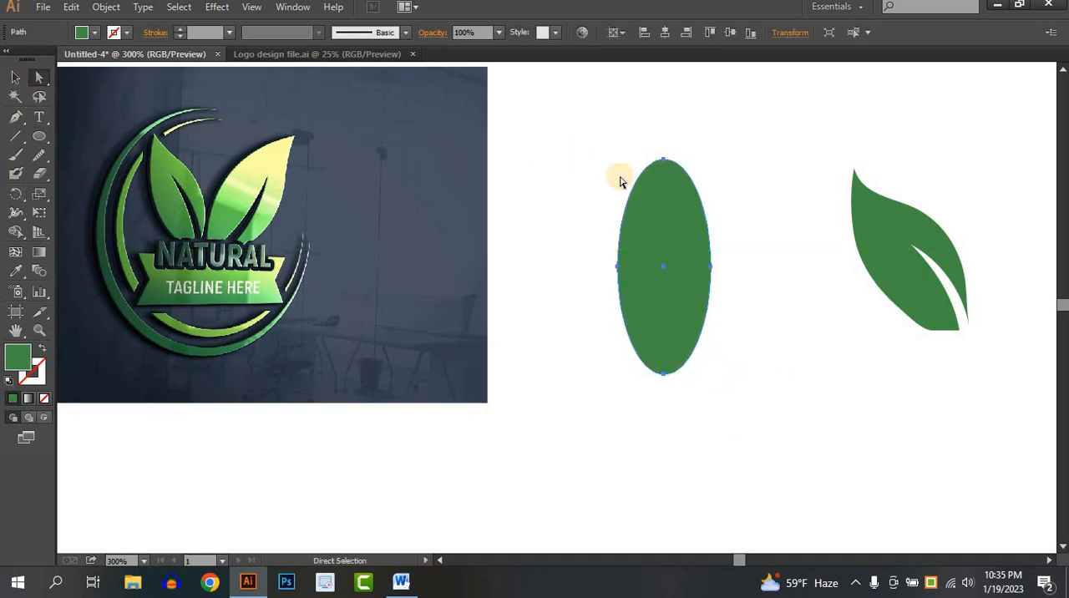
click(668, 164)
click(669, 155)
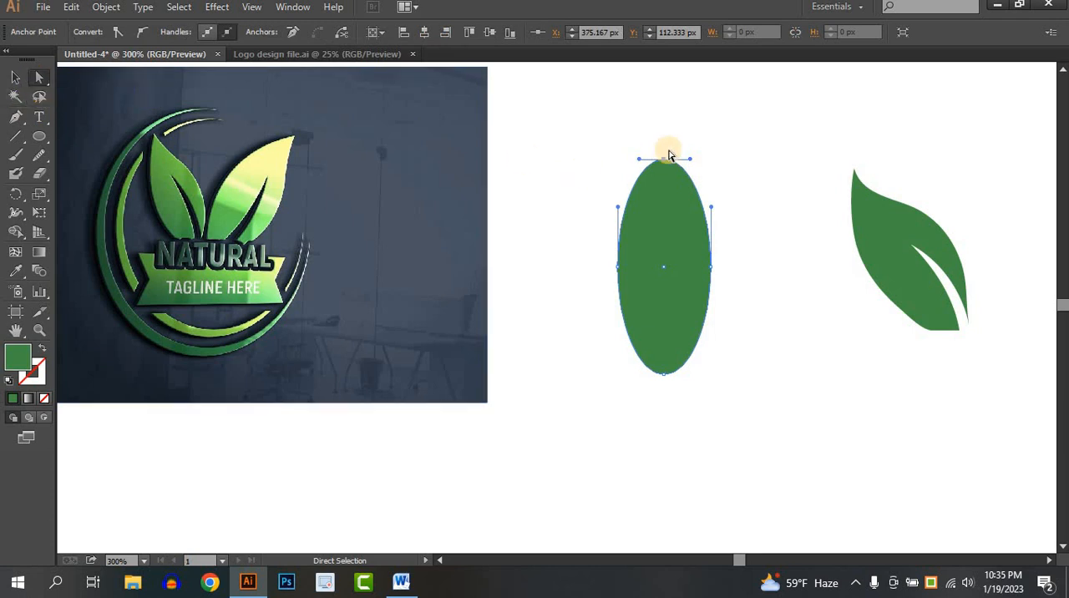
click(116, 38)
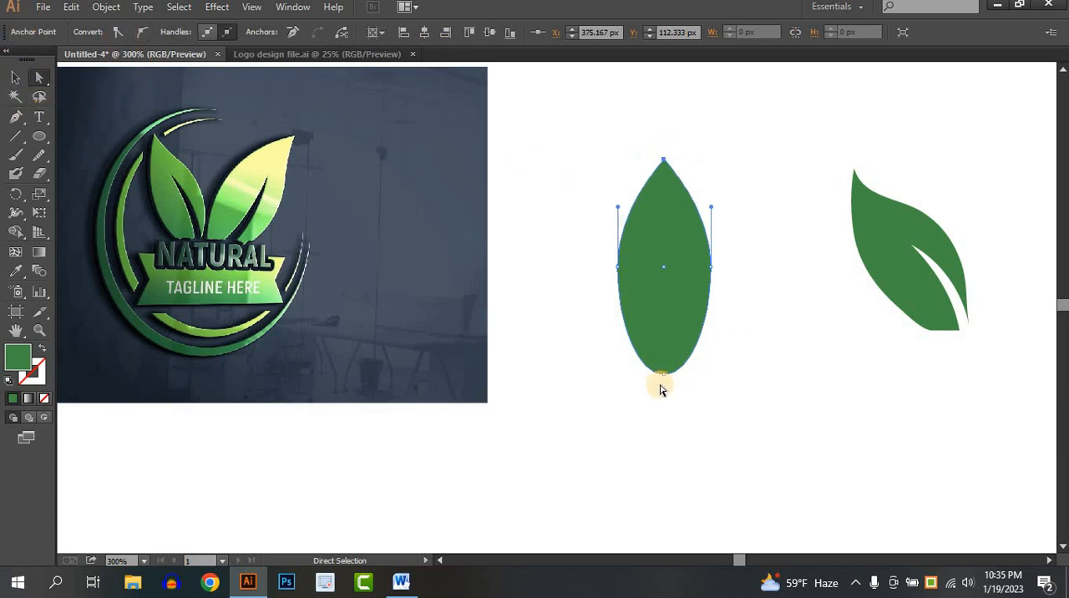
click(664, 374)
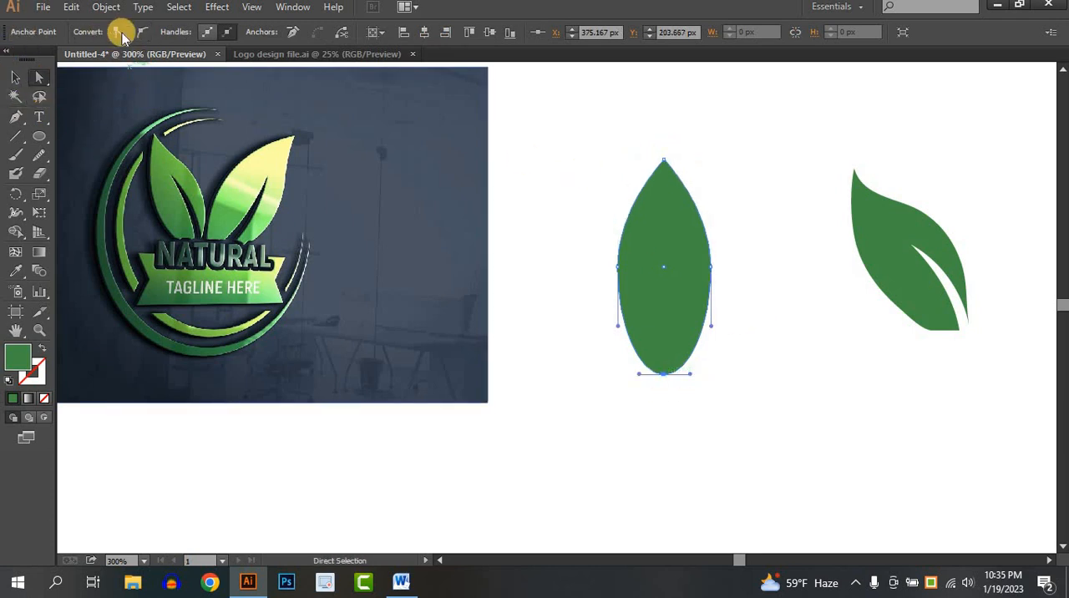
click(117, 32)
- Rotate the pointed leaf shape counterclockwise so its upper tip leans left, and shift it slightly
click(15, 77)
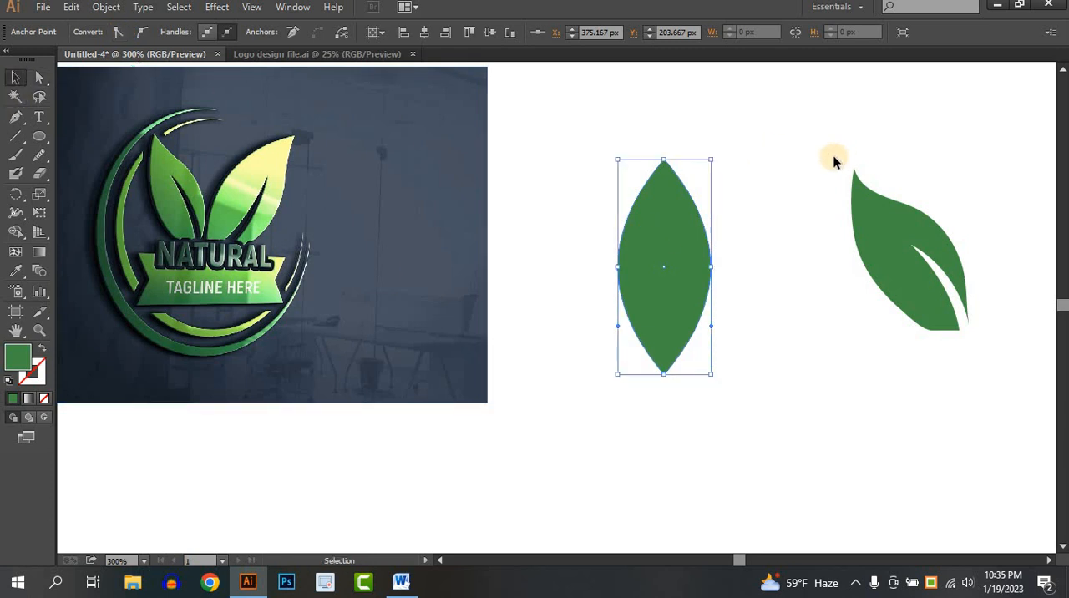
drag(699, 141, 649, 129)
drag(662, 273, 656, 268)
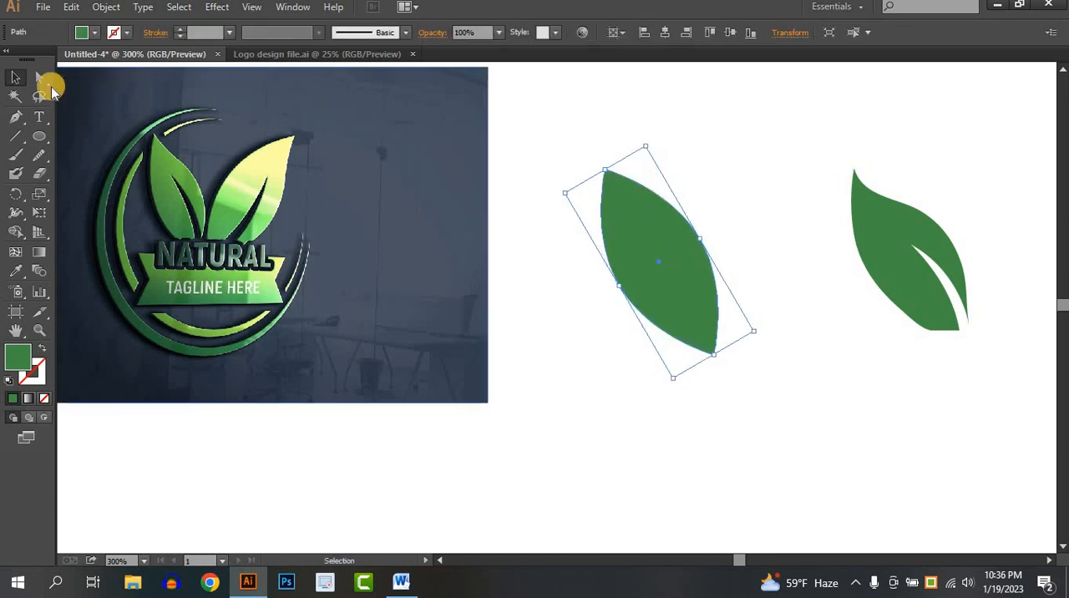
- Bulge the pointed leaf's lower-left edge by shifting its side anchor downward and extending its handle, and raise the bottom tip slightly
click(39, 78)
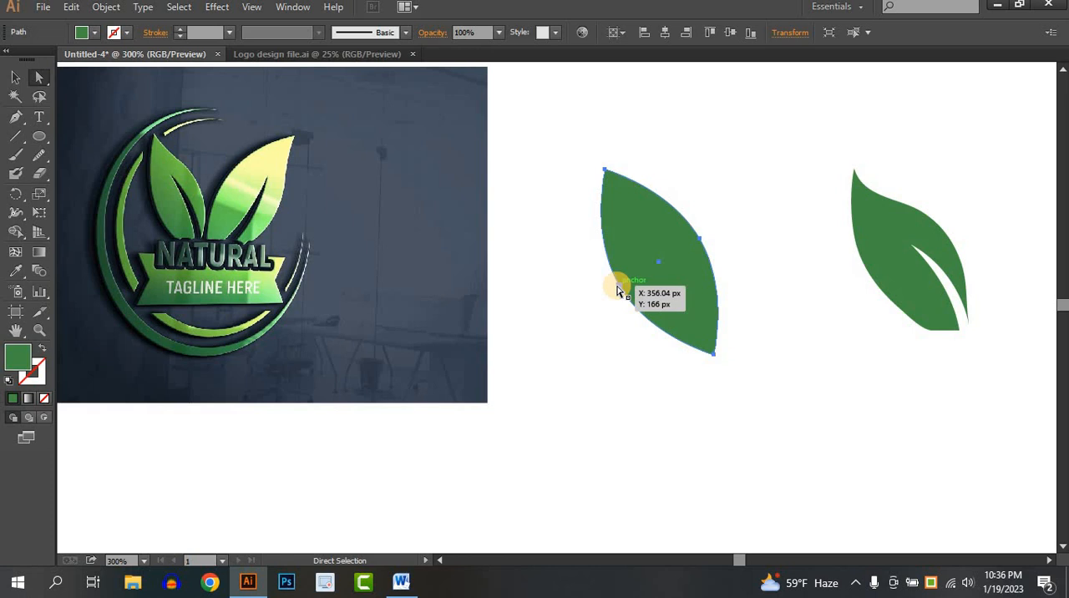
drag(620, 286, 625, 304)
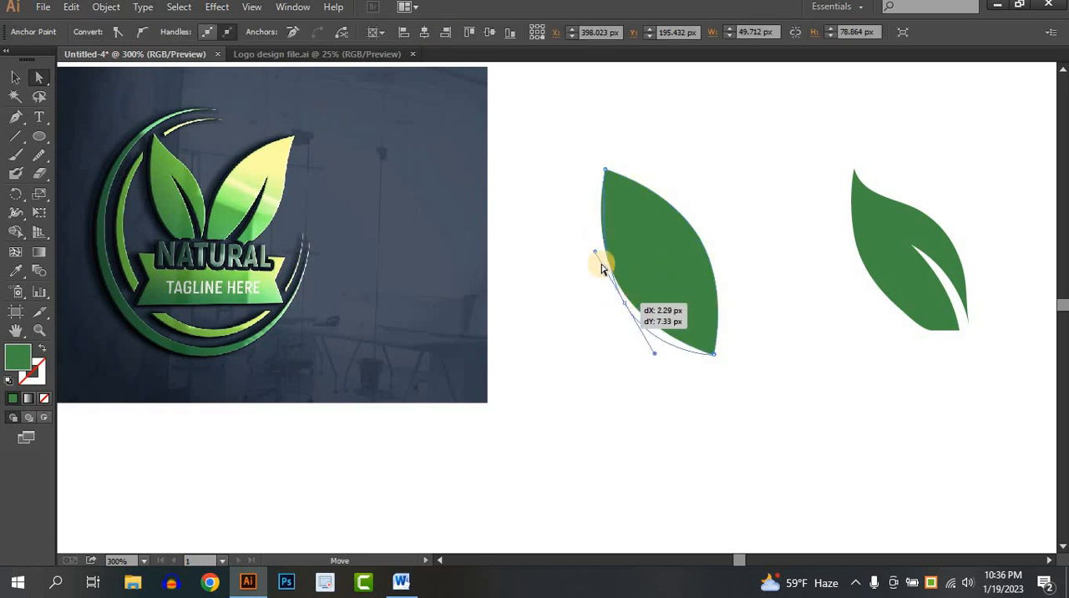
drag(595, 256, 582, 241)
click(746, 375)
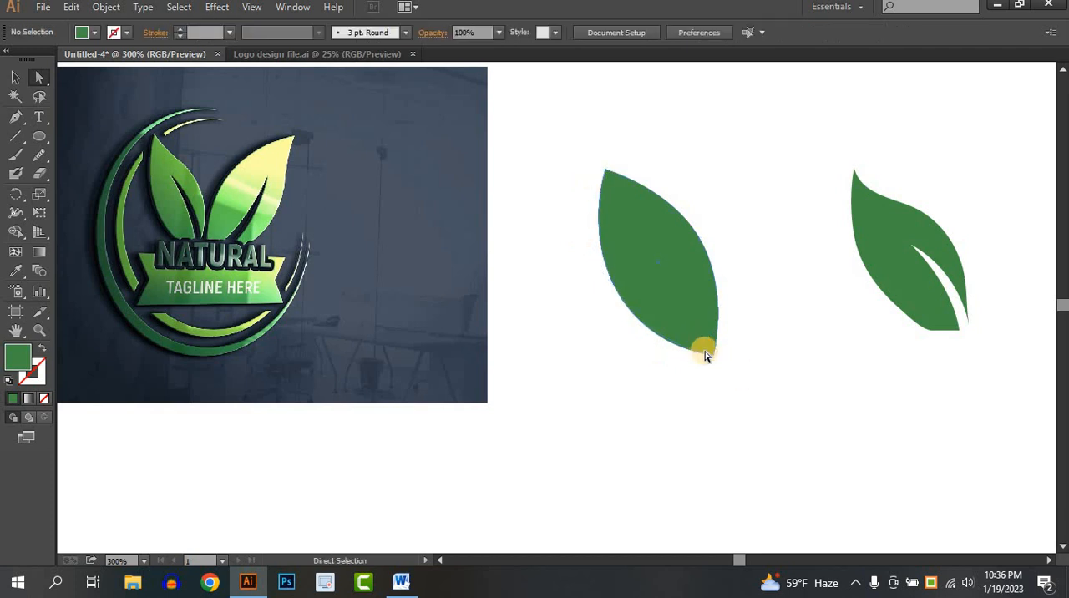
click(710, 358)
mouse_move(713, 356)
mouse_down()
mouse_move(704, 335)
mouse_move(716, 337)
mouse_move(714, 353)
mouse_up()
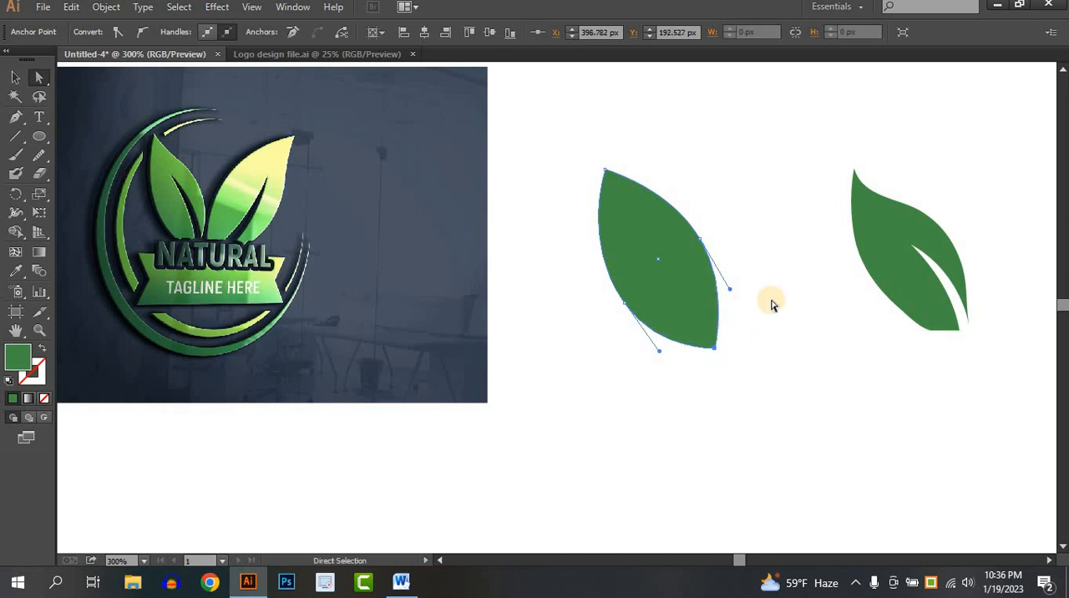
click(771, 304)
- Move the pointed leaf down-left, lower its right-side anchor point, and adjust that anchor's handles to round the right edge
drag(628, 228, 609, 262)
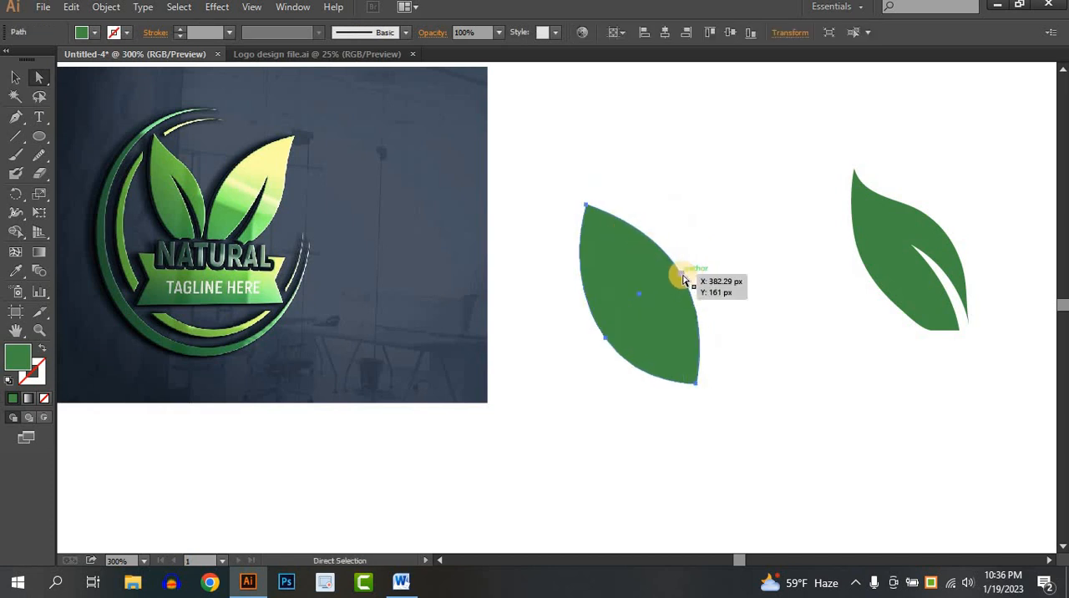
drag(683, 279, 692, 295)
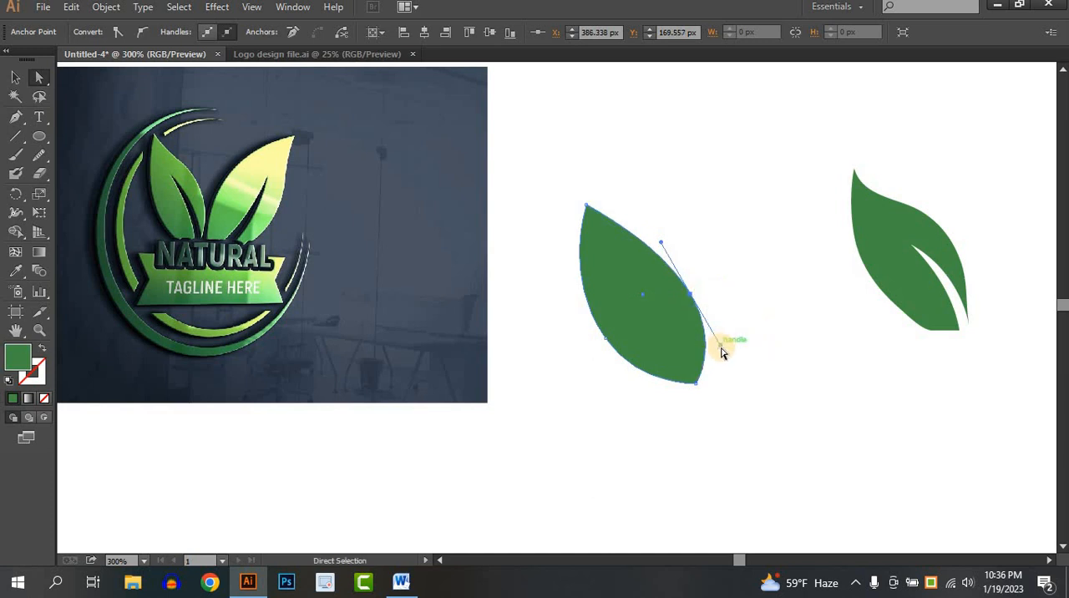
drag(720, 344, 710, 330)
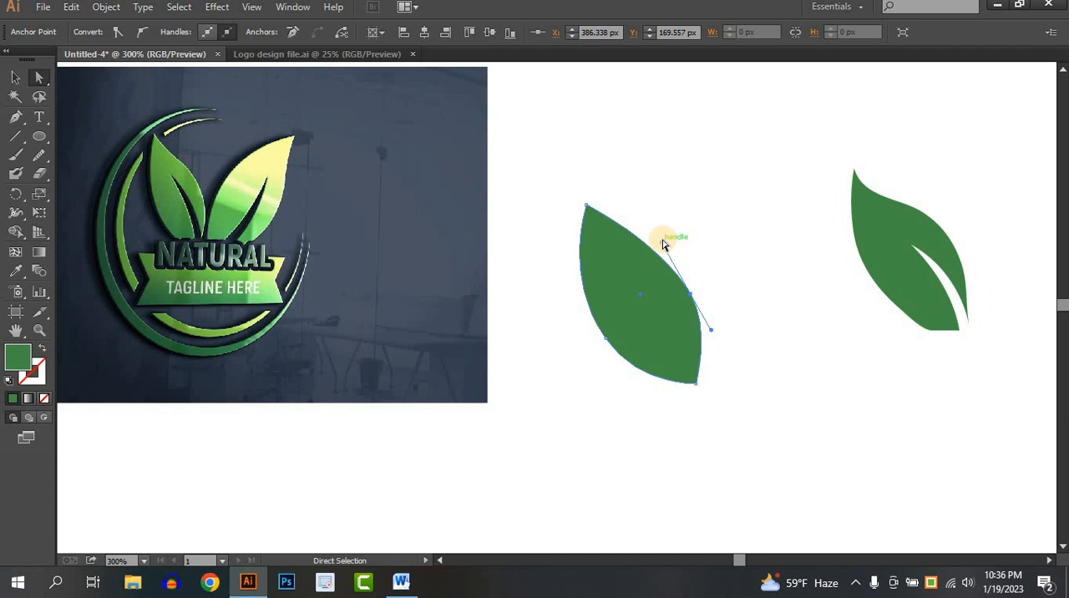
drag(645, 238, 633, 232)
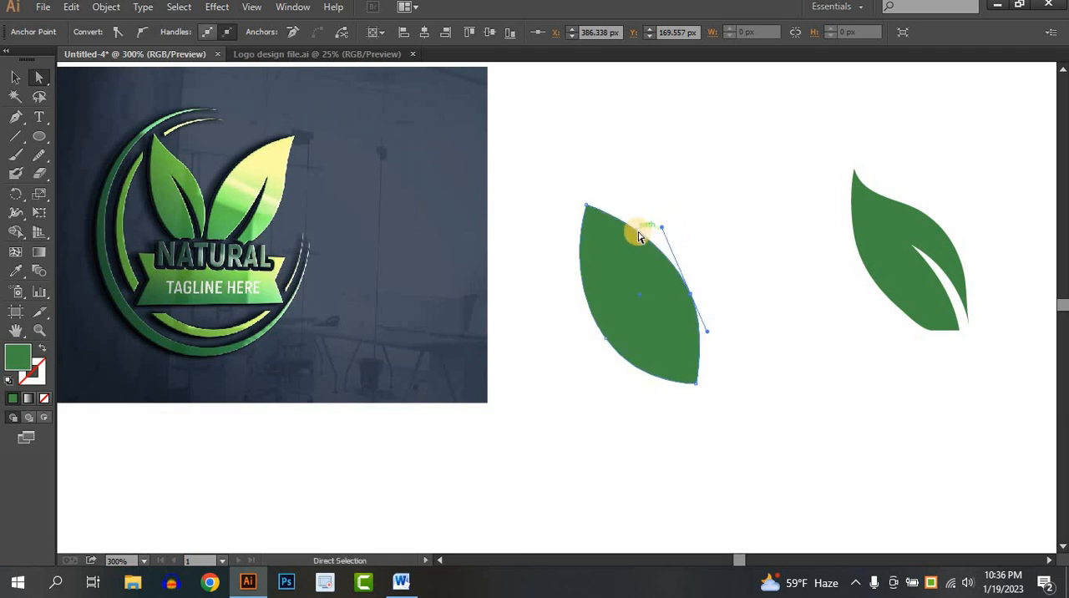
- Add an anchor point on the leaf's upper-right edge and pull it and its handle inward to form a concave dip below the tip
click(24, 119)
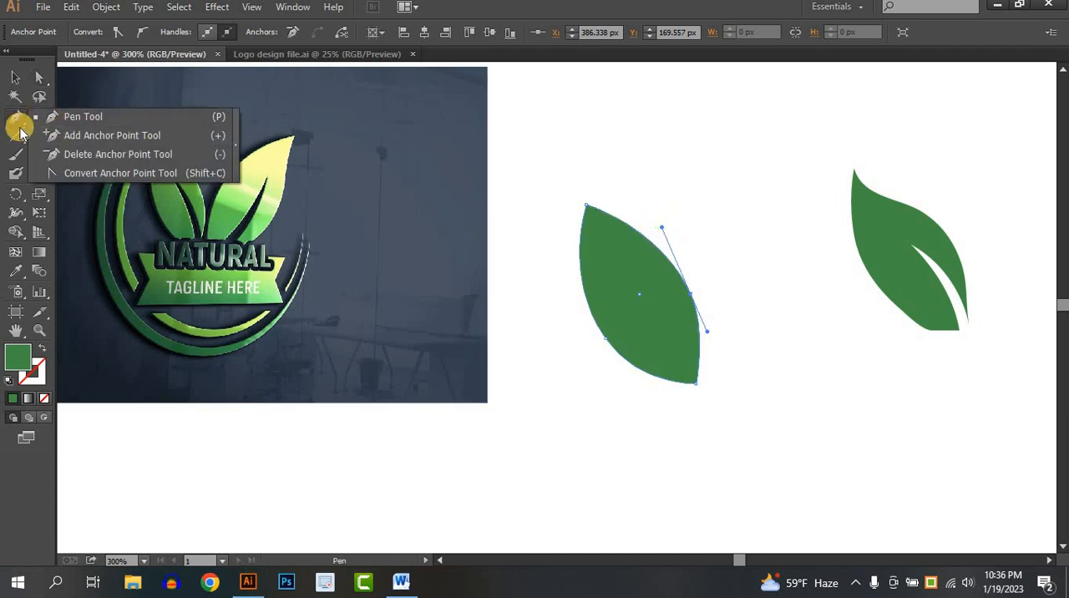
click(107, 139)
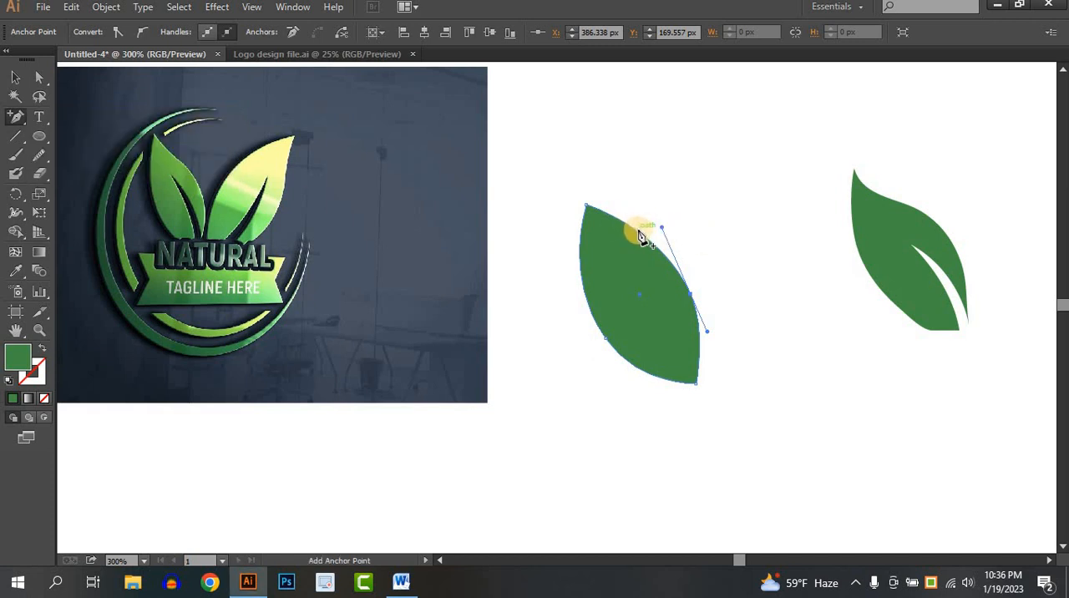
click(39, 77)
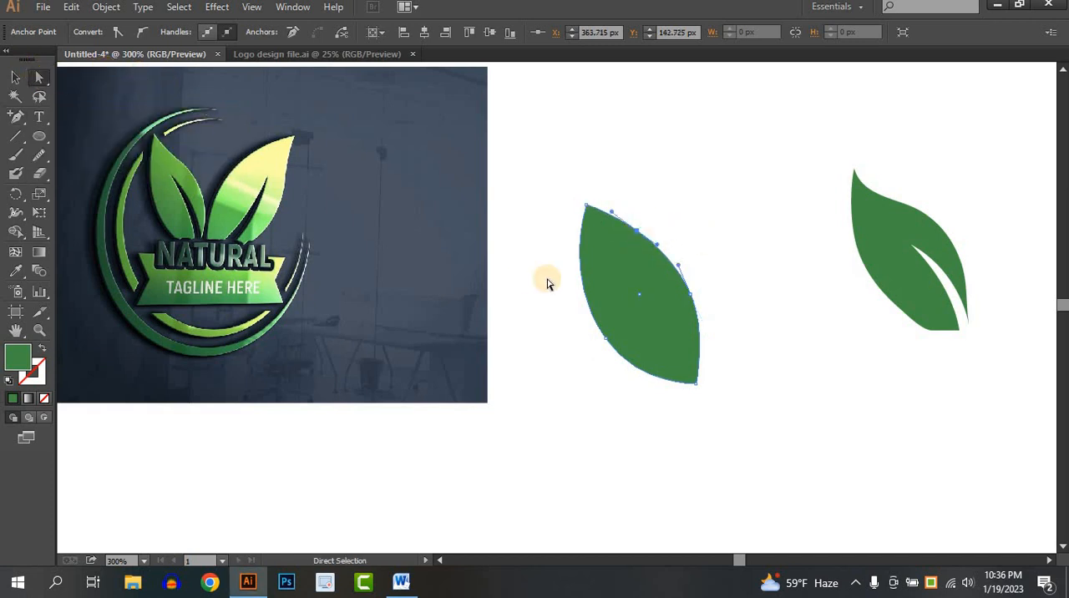
scroll(627, 239, up, 2)
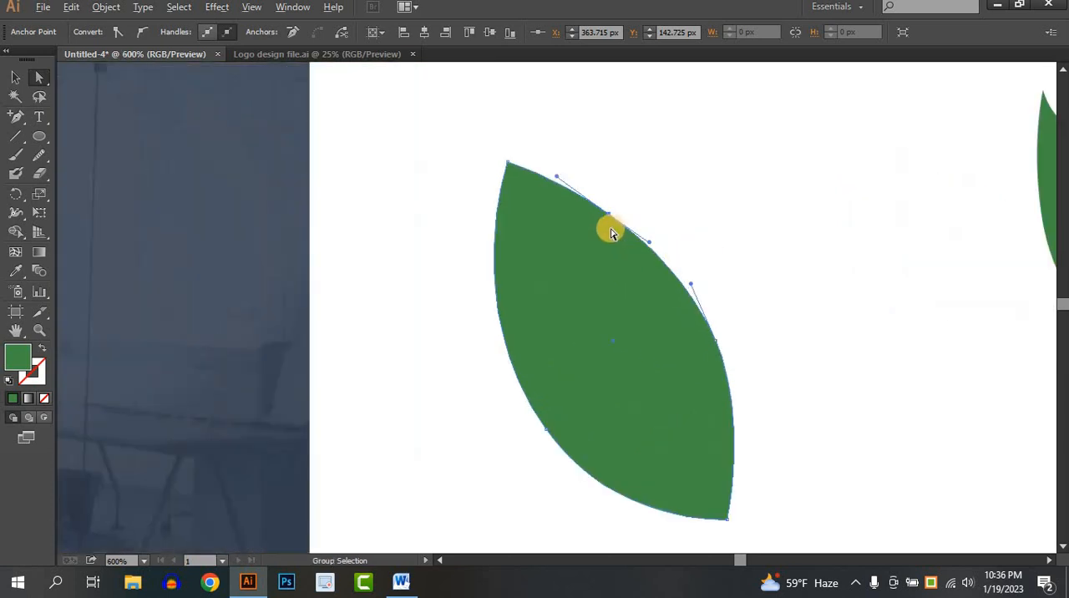
drag(610, 221, 599, 221)
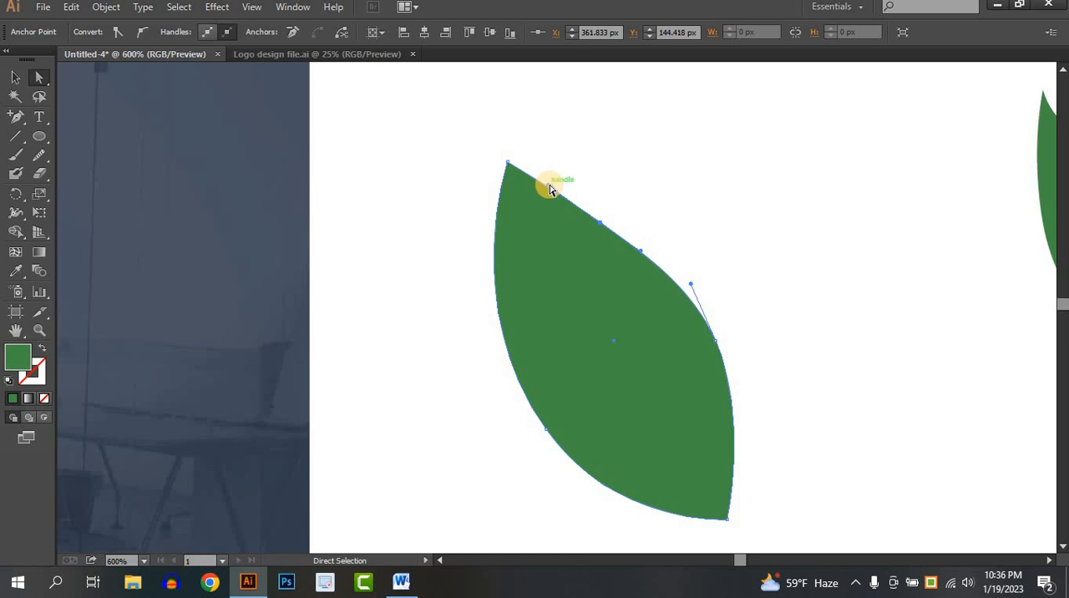
drag(541, 197, 535, 197)
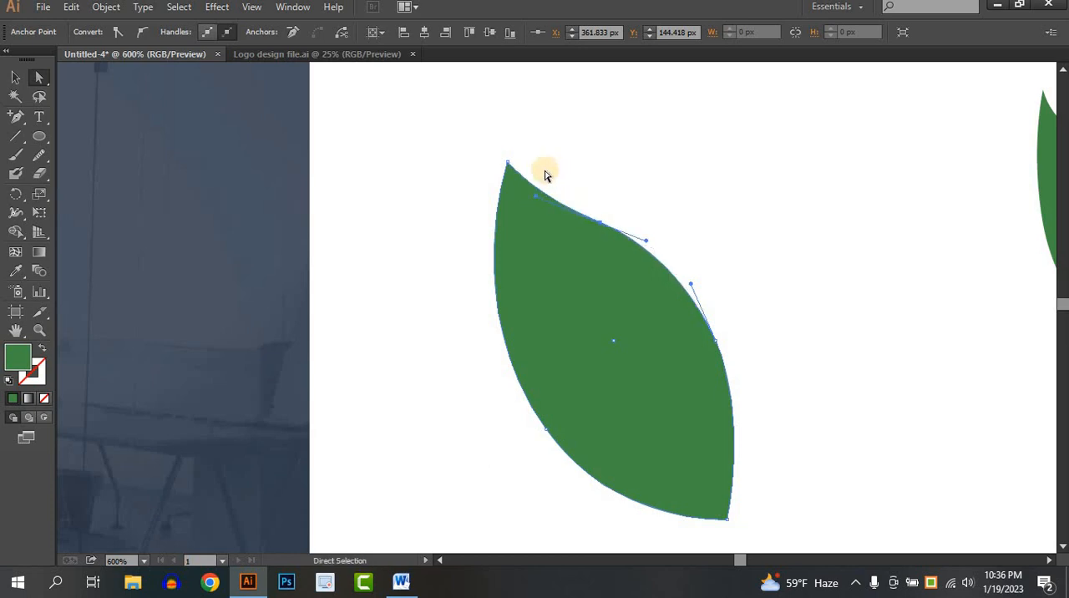
click(728, 251)
- Try to fine-tune the curve at the leaf's upper tip by adjusting its anchor point slightly
scroll(727, 251, down, 2)
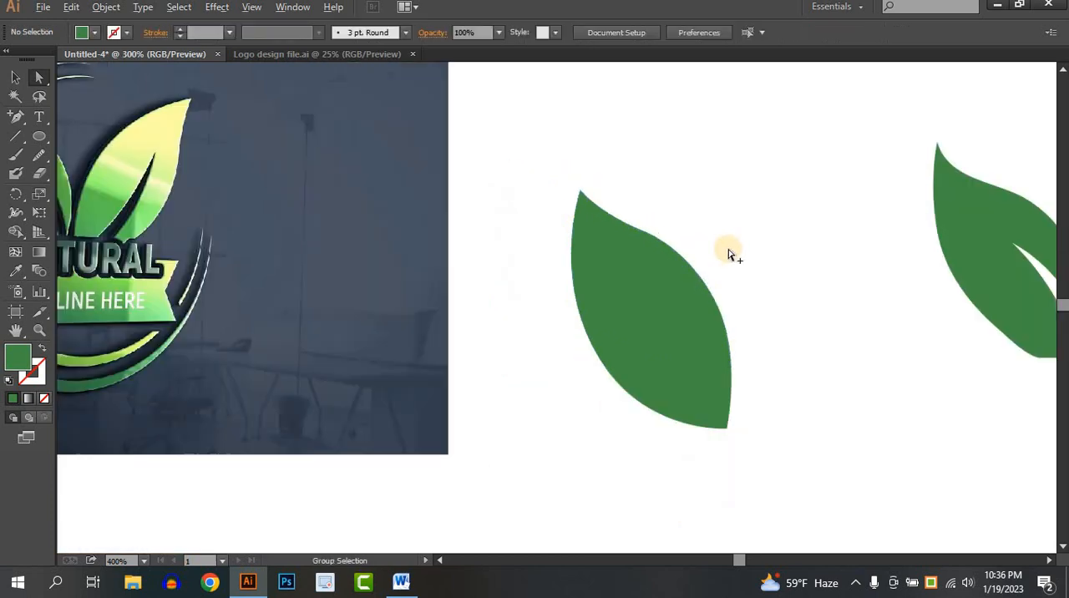
drag(805, 264, 795, 264)
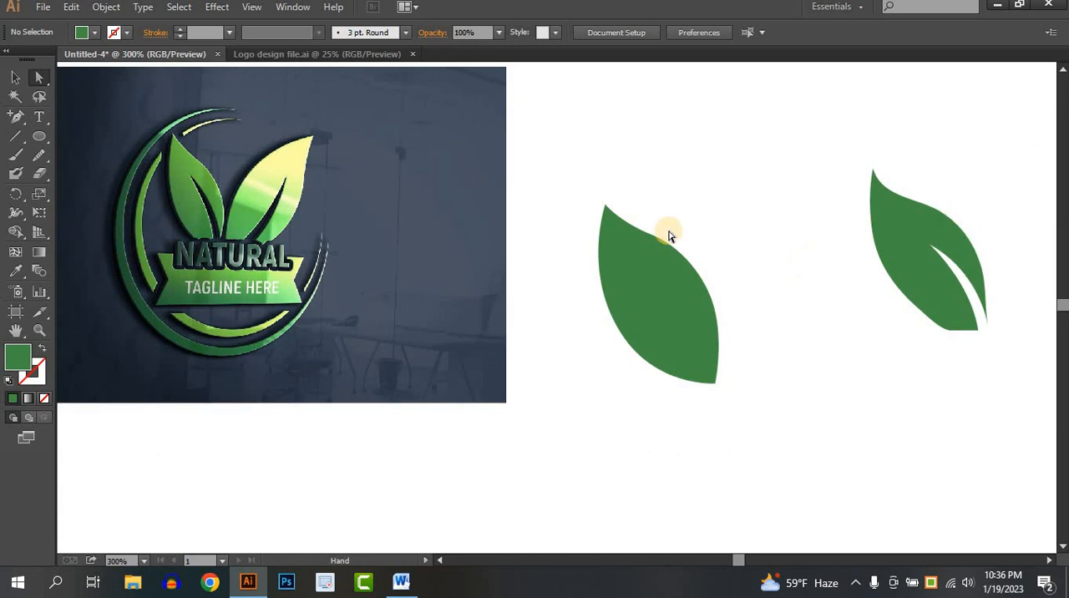
click(668, 298)
click(605, 207)
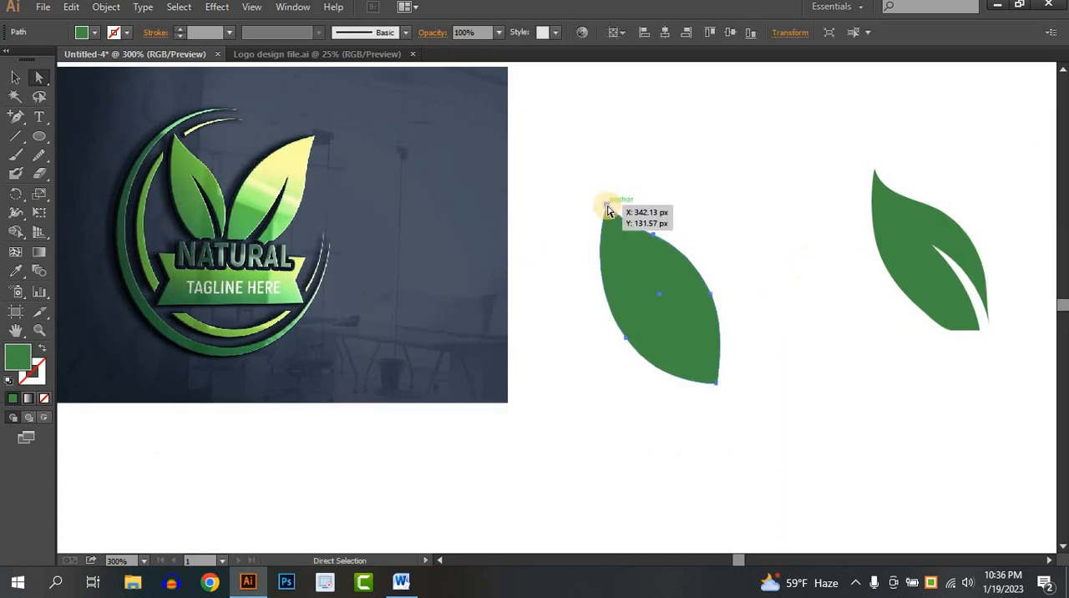
drag(608, 207, 608, 203)
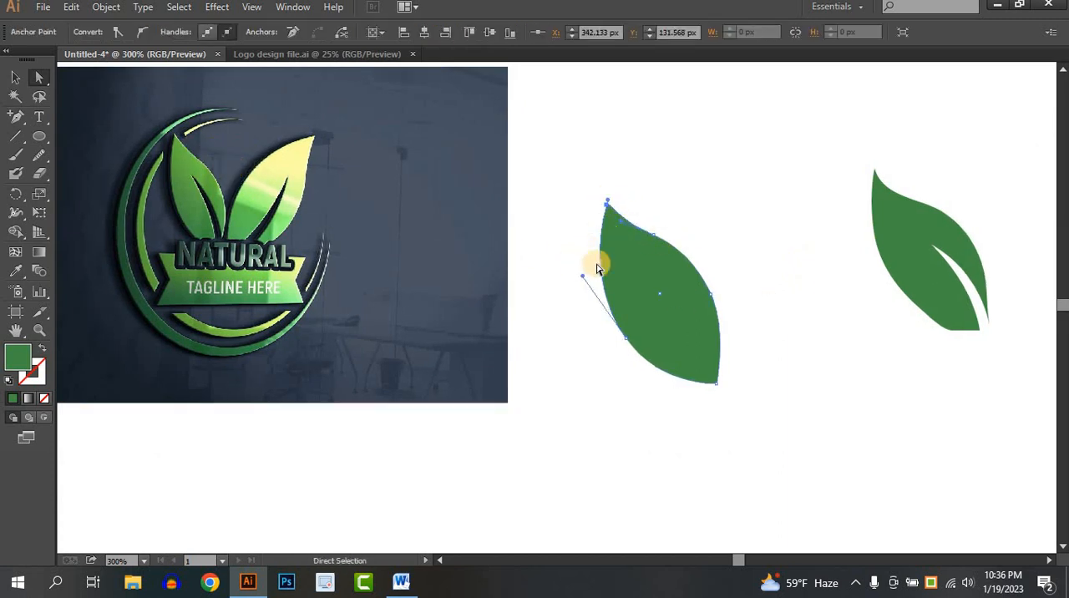
click(649, 201)
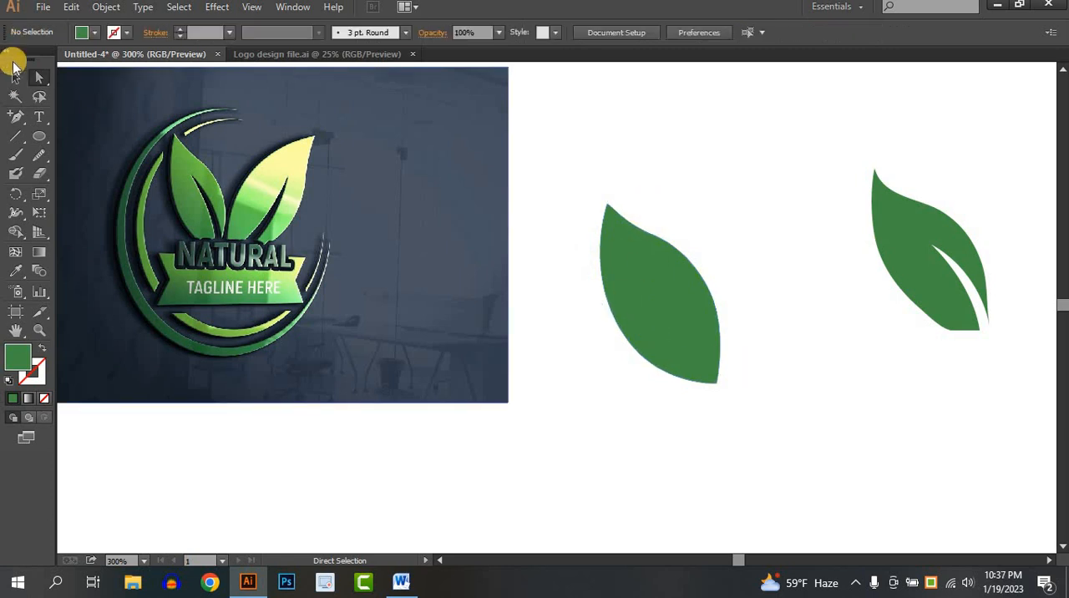
- Shift the leaf's right-side anchor inward and the dip's anchor about 3.5 px left, reshaping the right edge into a smoother S-curve
click(673, 244)
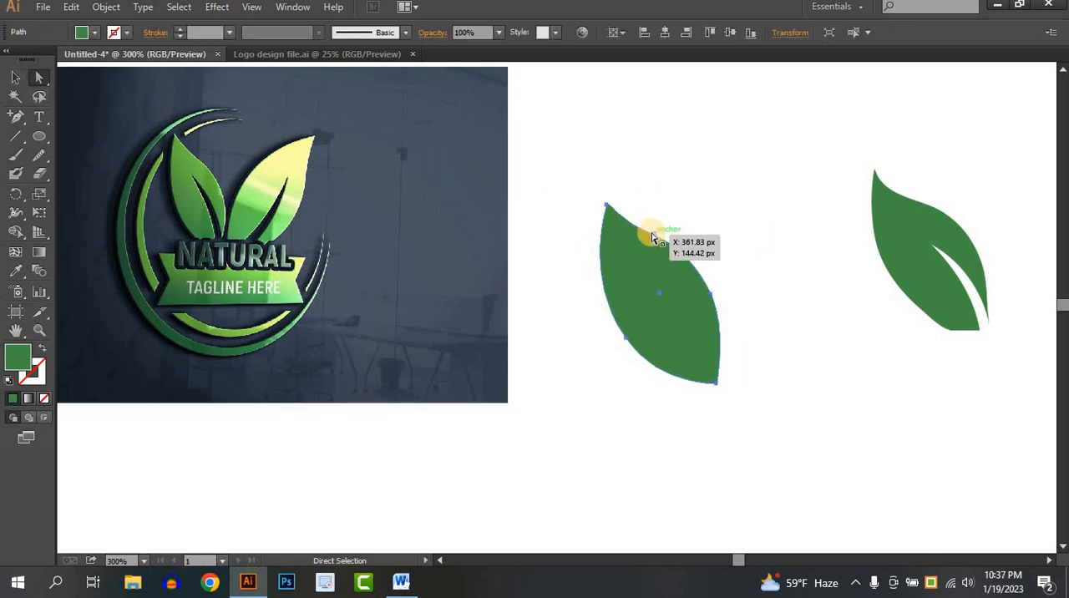
click(710, 300)
drag(704, 300, 703, 299)
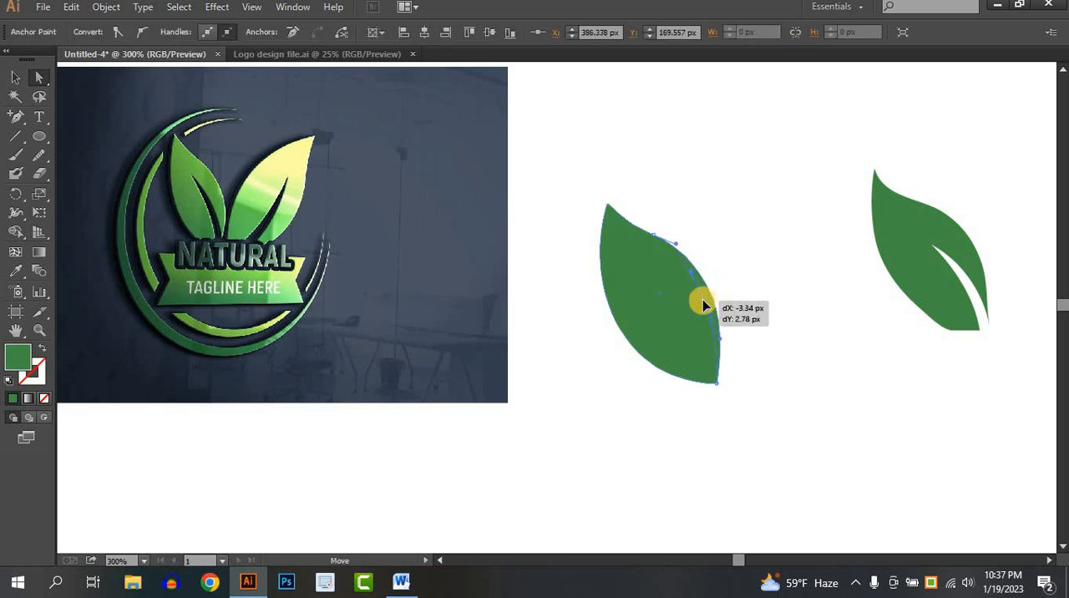
click(713, 248)
drag(656, 241, 647, 242)
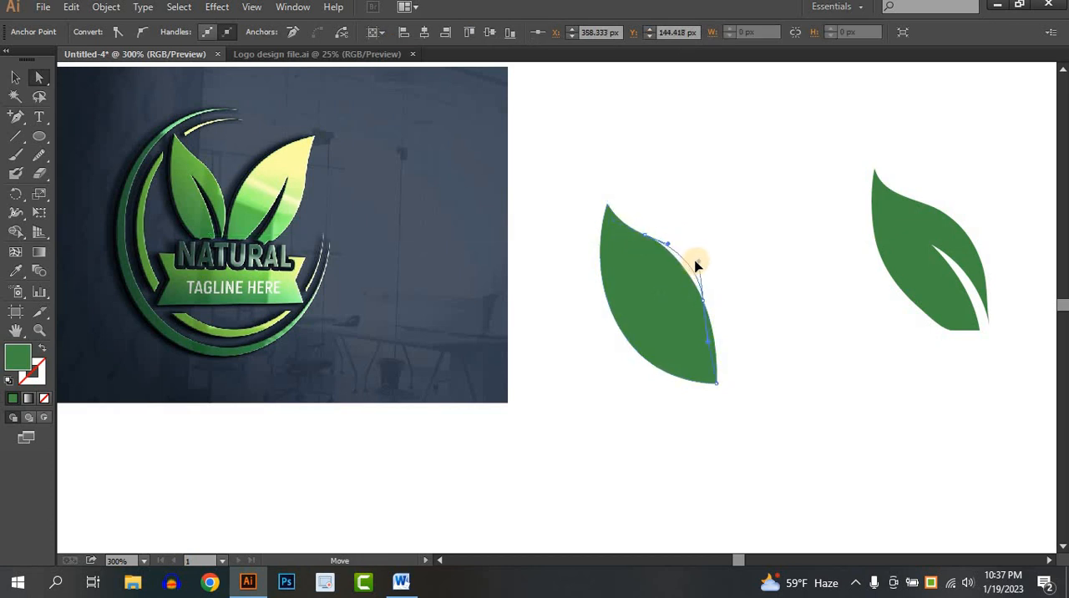
click(732, 310)
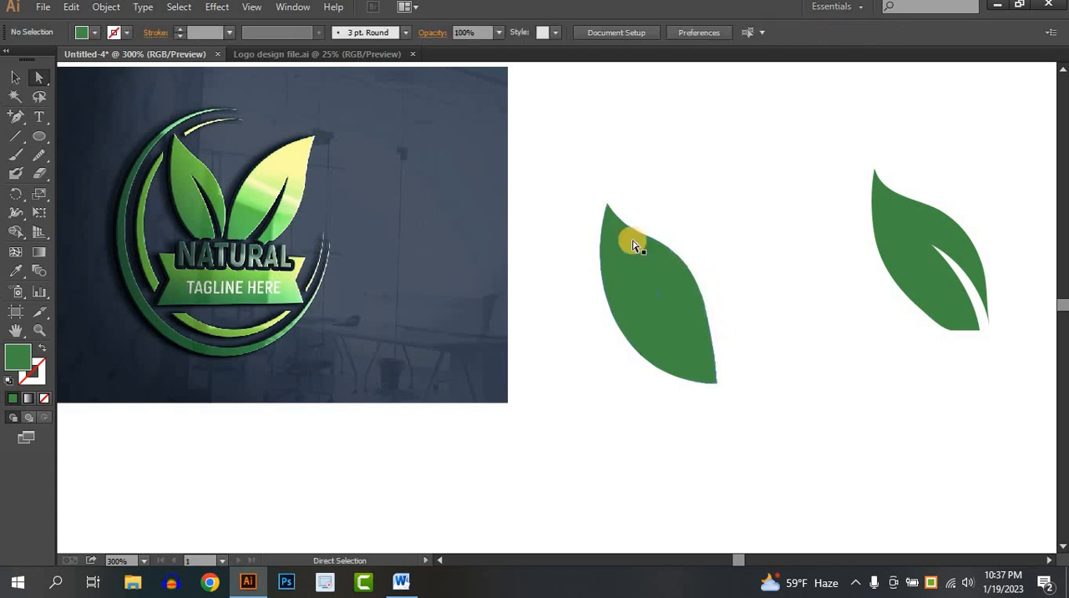
- Move the reshaped pointed leaf up and to the right, level with the finished leaf
click(633, 242)
click(15, 76)
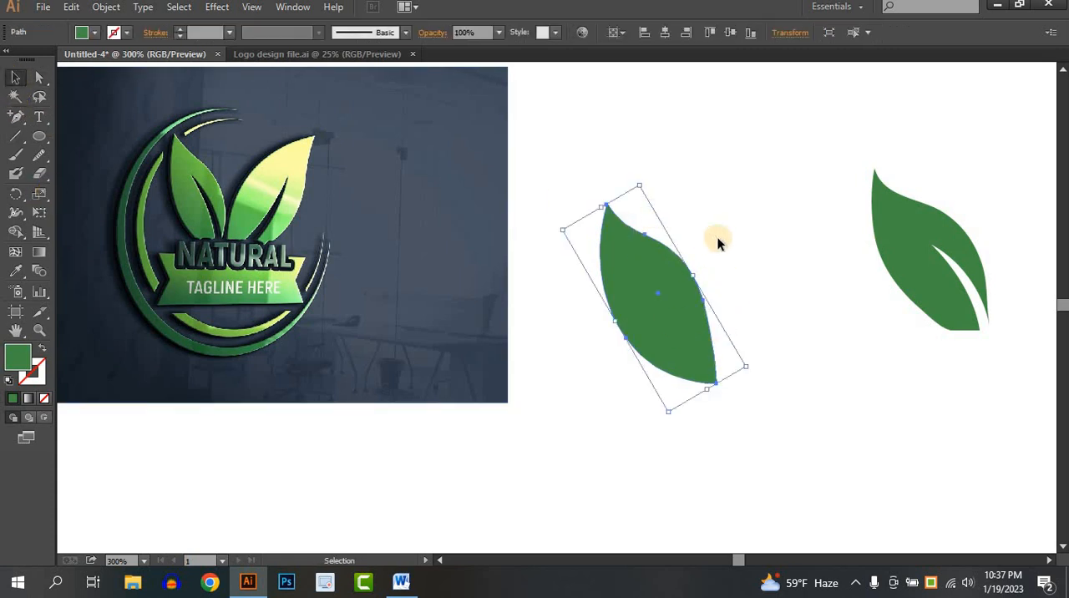
click(718, 237)
drag(691, 311, 714, 275)
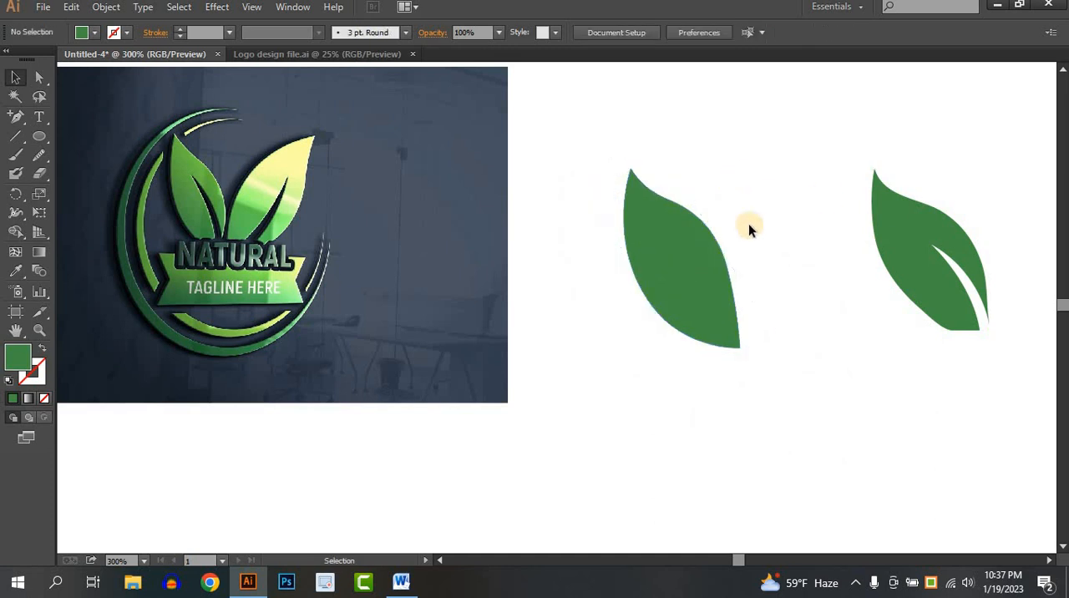
- Delete the ellipse-based leaf and move the finished leaf with the vein cut into its place beside the reference logo
click(667, 272)
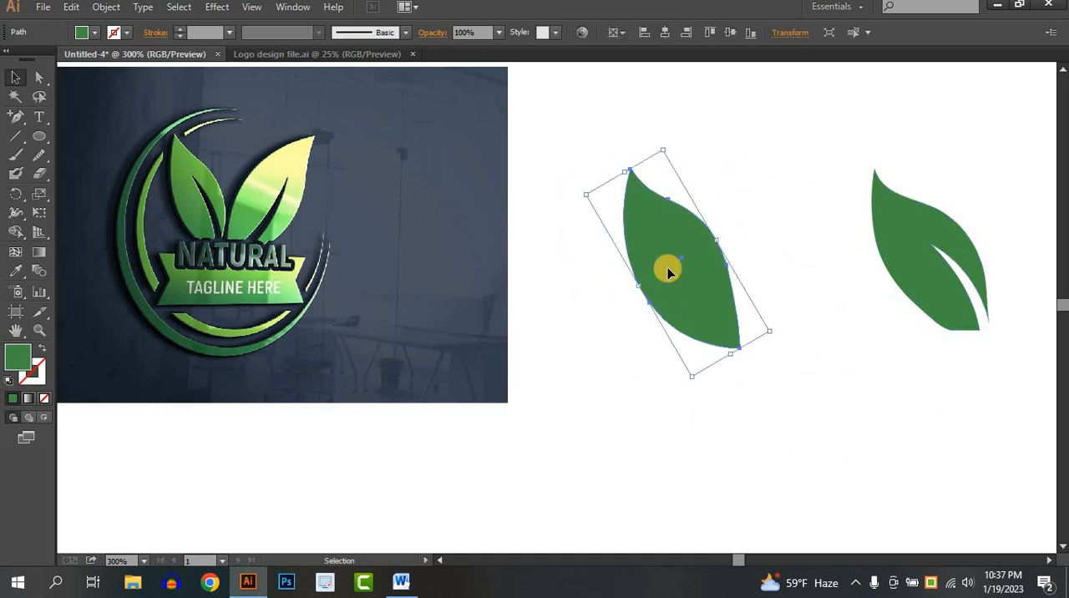
key(Delete)
drag(940, 285, 700, 312)
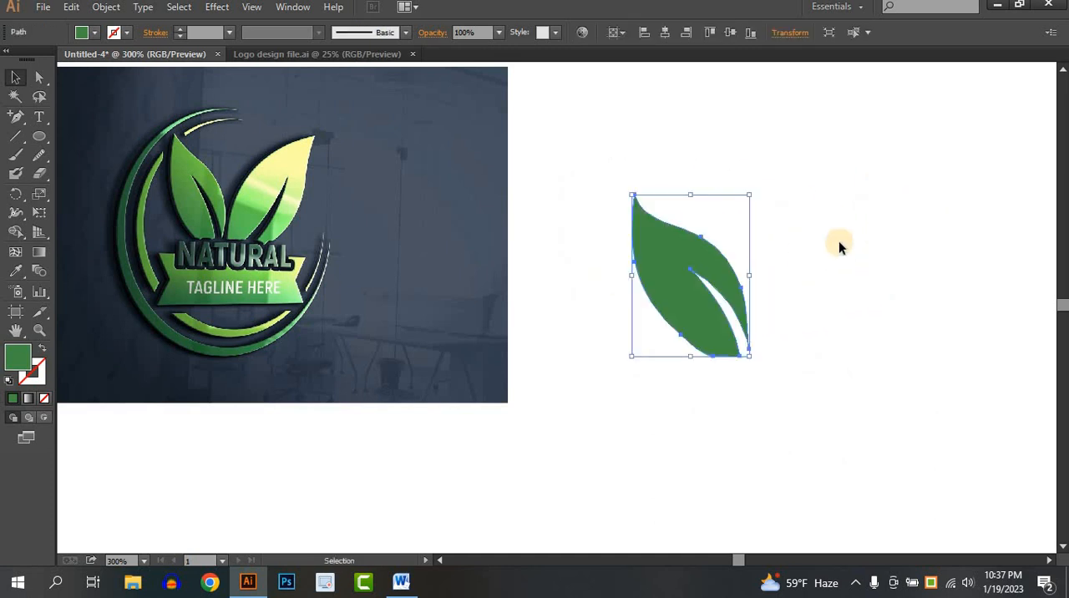
click(838, 240)
drag(760, 293, 731, 288)
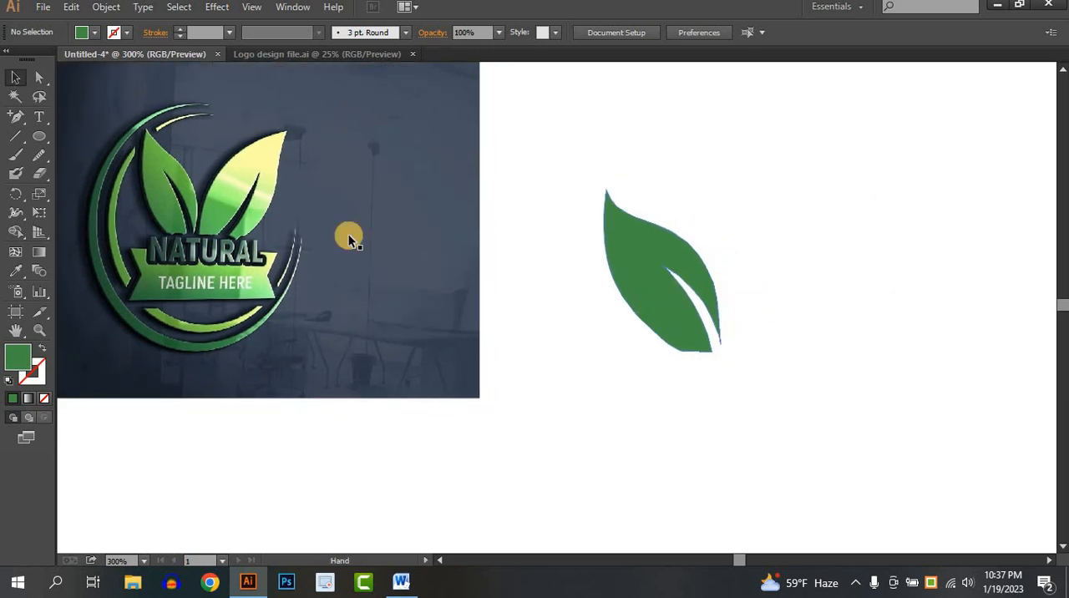
- Duplicate the leaf to its right and rotate the copy clockwise until its tip points to the upper right
click(638, 295)
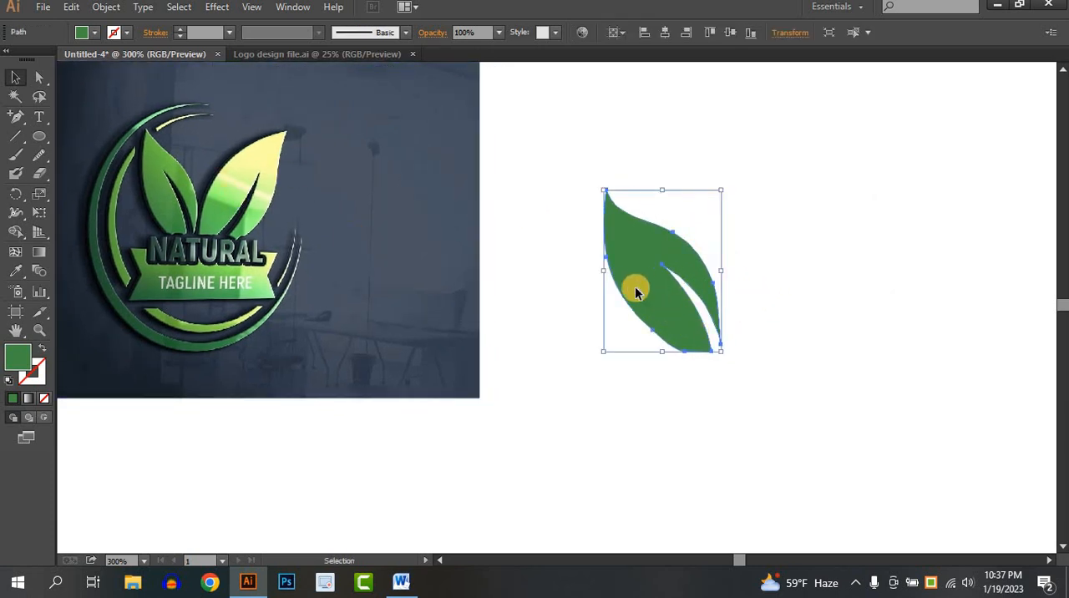
drag(635, 292, 776, 268)
key(a)
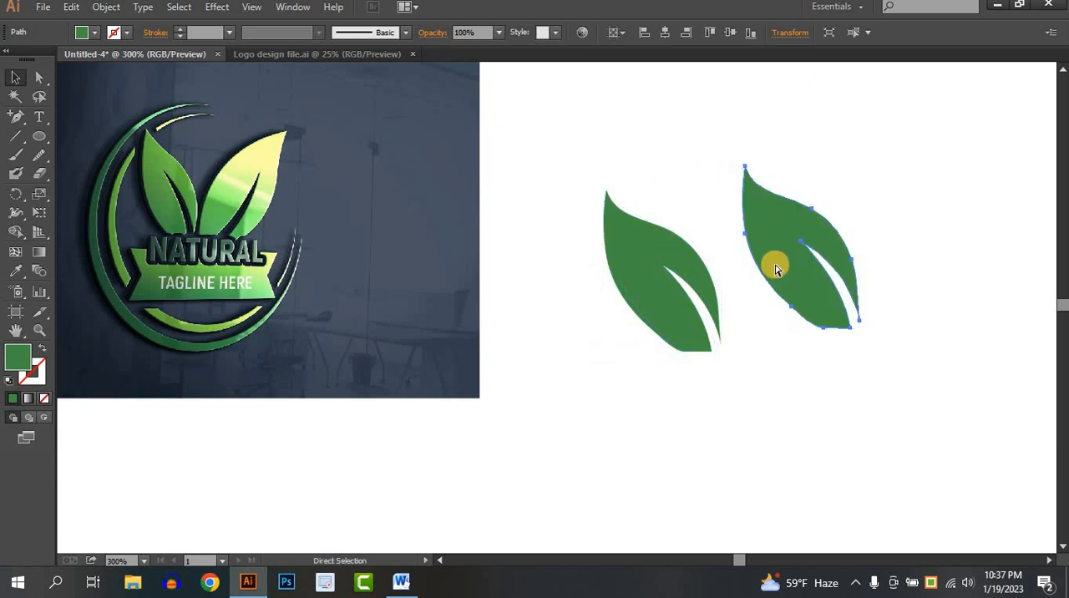
key(v)
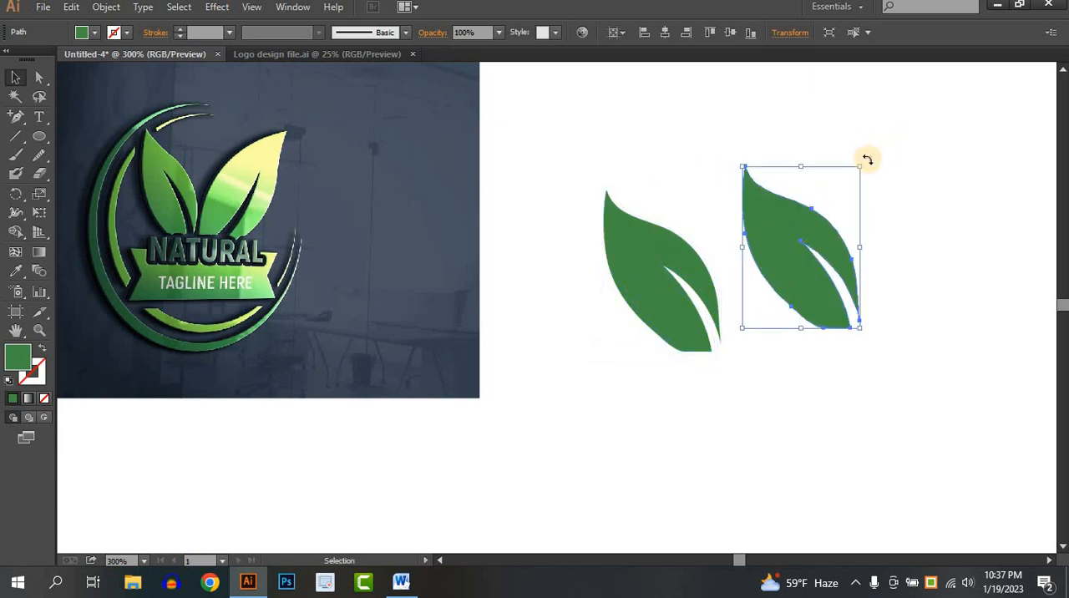
drag(900, 198, 911, 266)
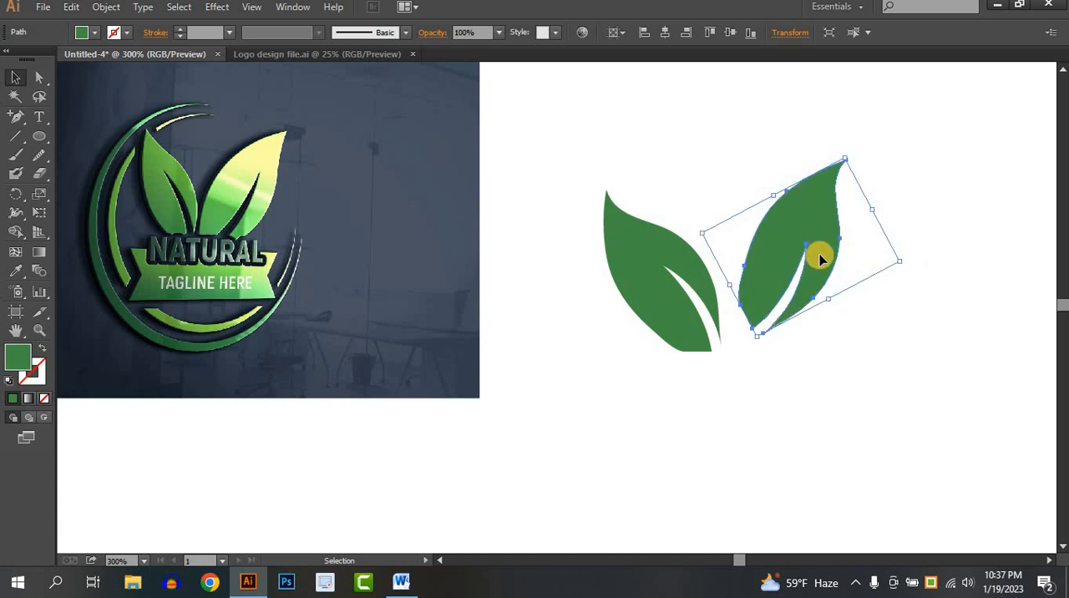
- Place the rotated copy close beside the original leaf's lower end and enlarge it to form the bigger right leaf of the pair
drag(807, 274, 801, 302)
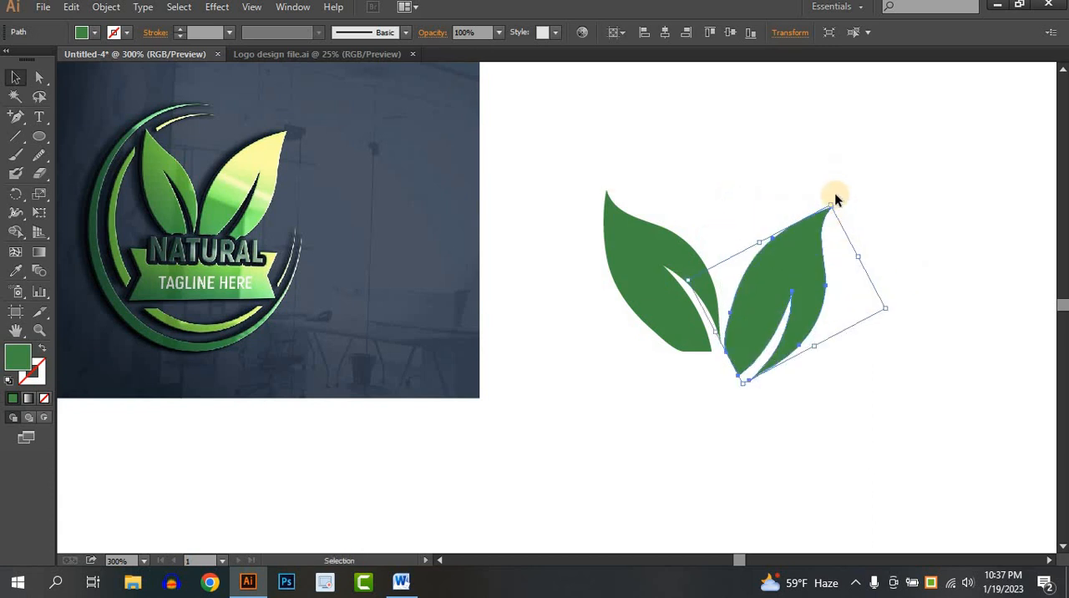
drag(832, 197, 865, 138)
click(844, 295)
drag(835, 295, 839, 299)
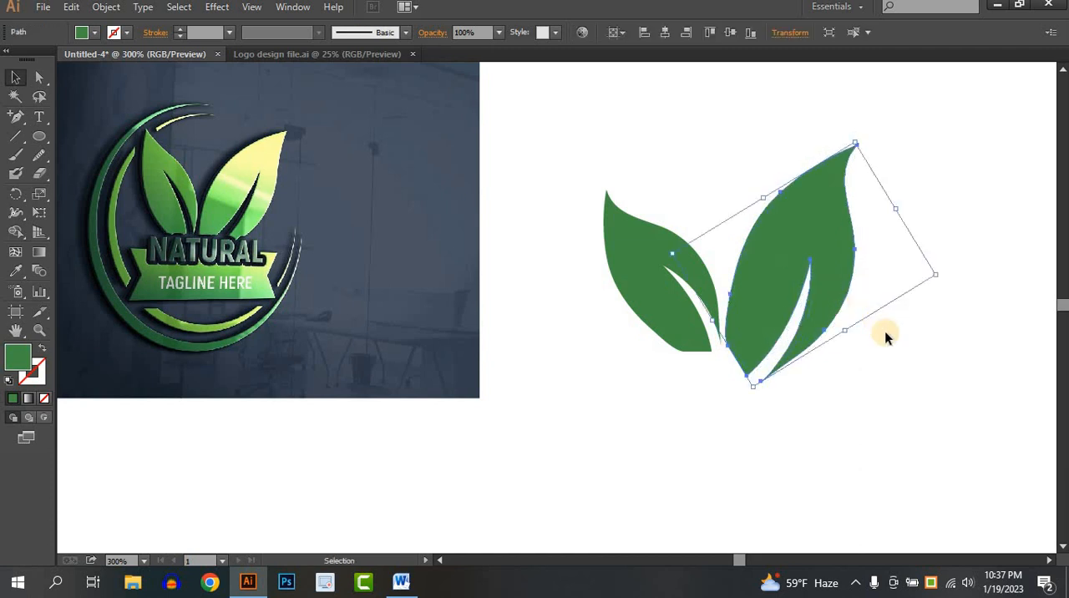
click(896, 389)
click(801, 349)
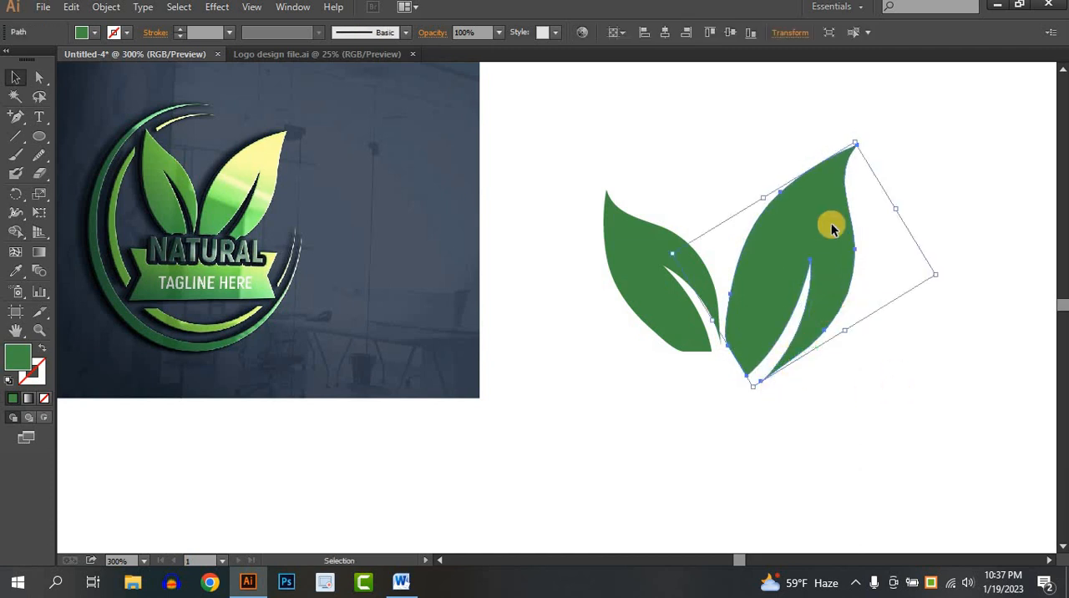
- Scale the right leaf down slightly toward its base so it better matches the left leaf
drag(856, 144, 852, 149)
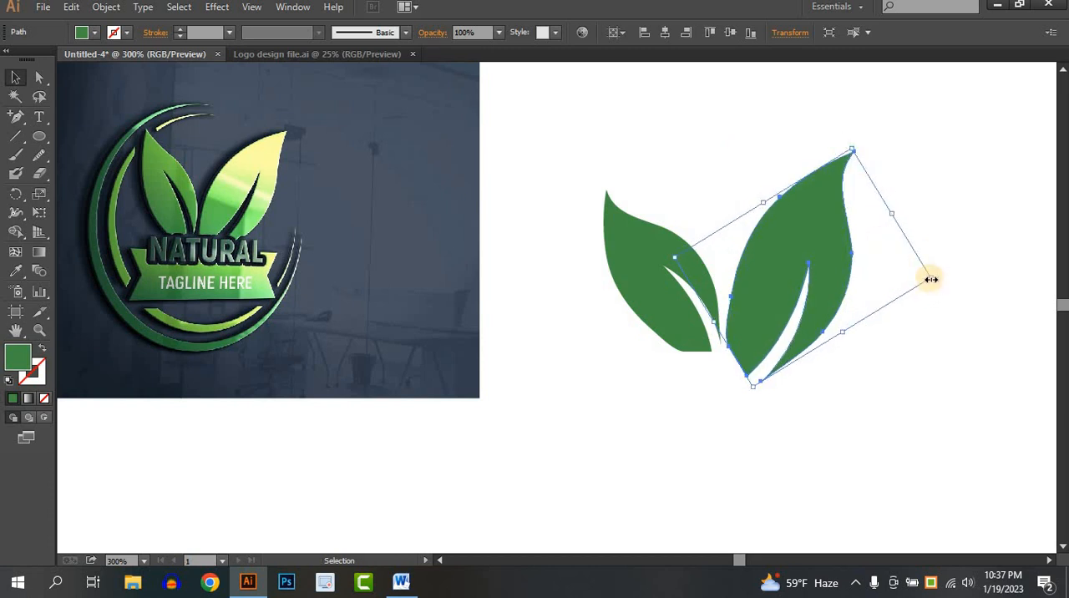
drag(931, 279, 909, 281)
click(908, 368)
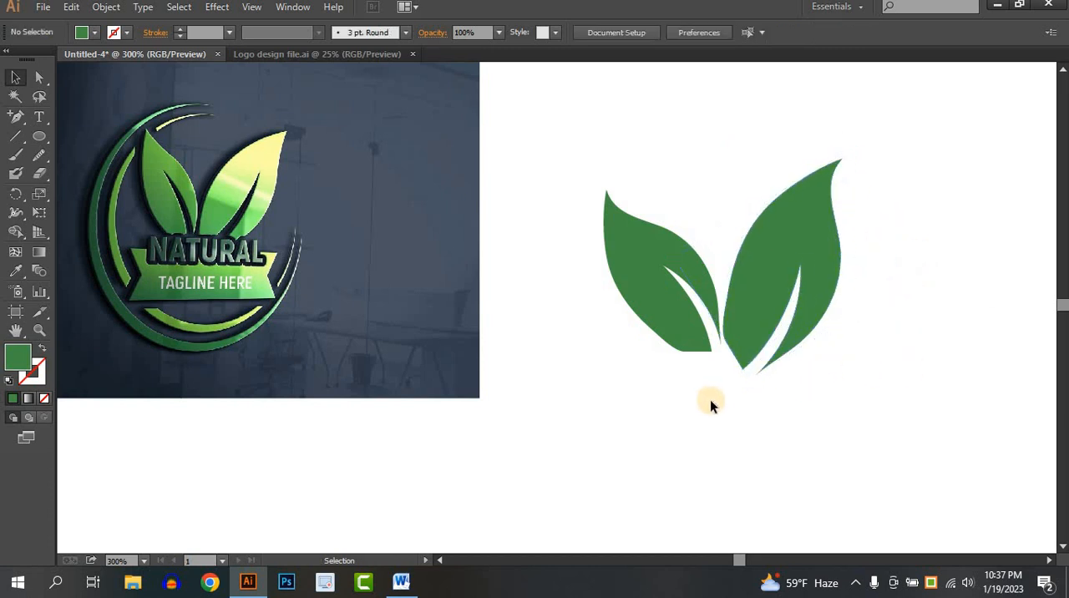
- Draw a filled circle centred between the two leaves and set its opacity to 70%
drag(710, 409, 704, 384)
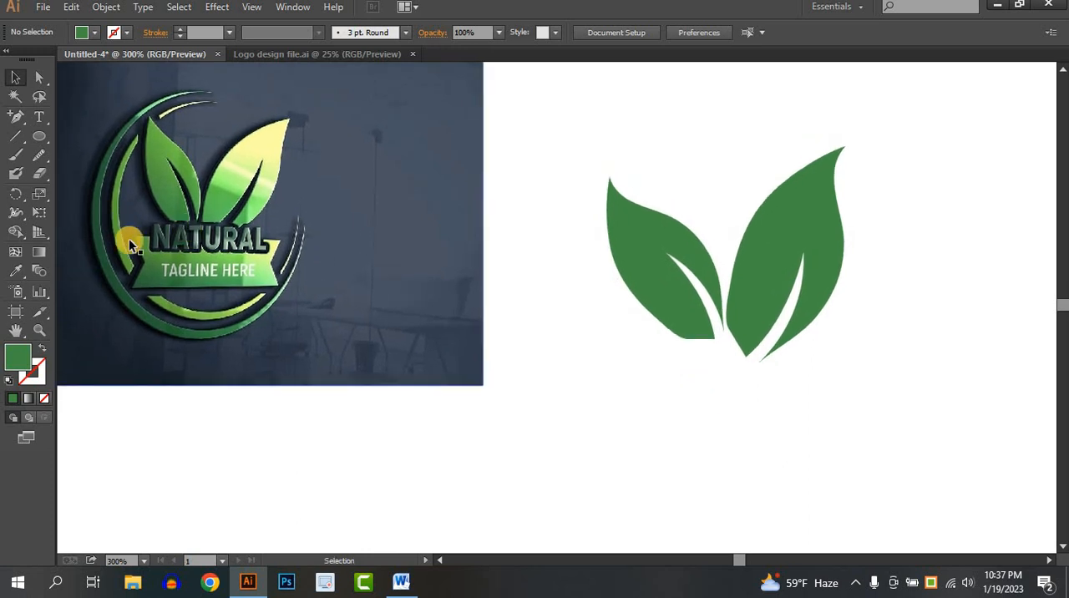
click(39, 139)
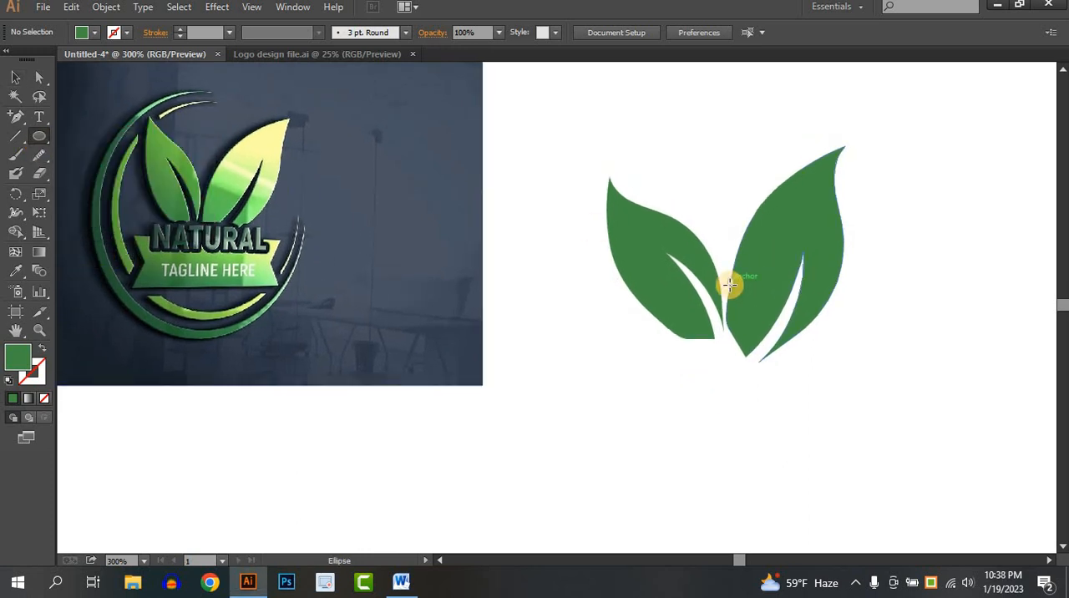
drag(730, 285, 872, 393)
click(15, 77)
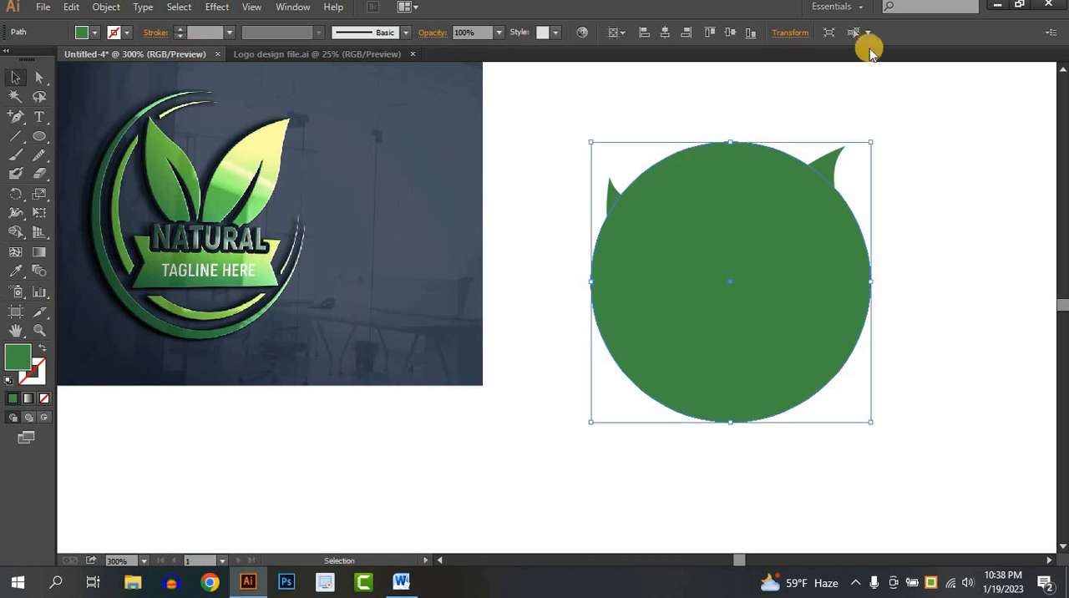
click(498, 32)
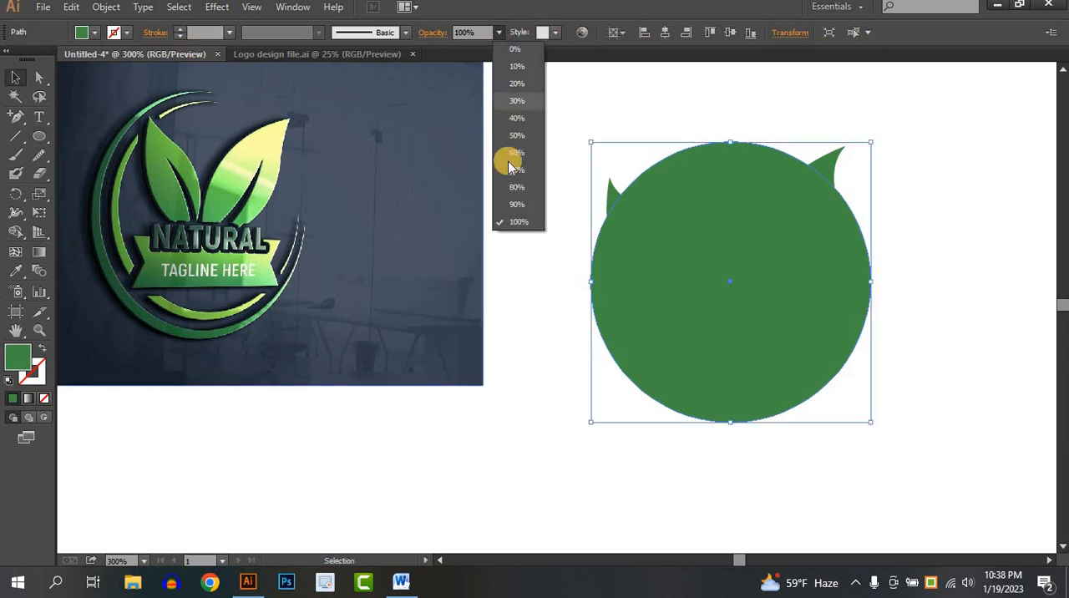
click(513, 169)
click(924, 238)
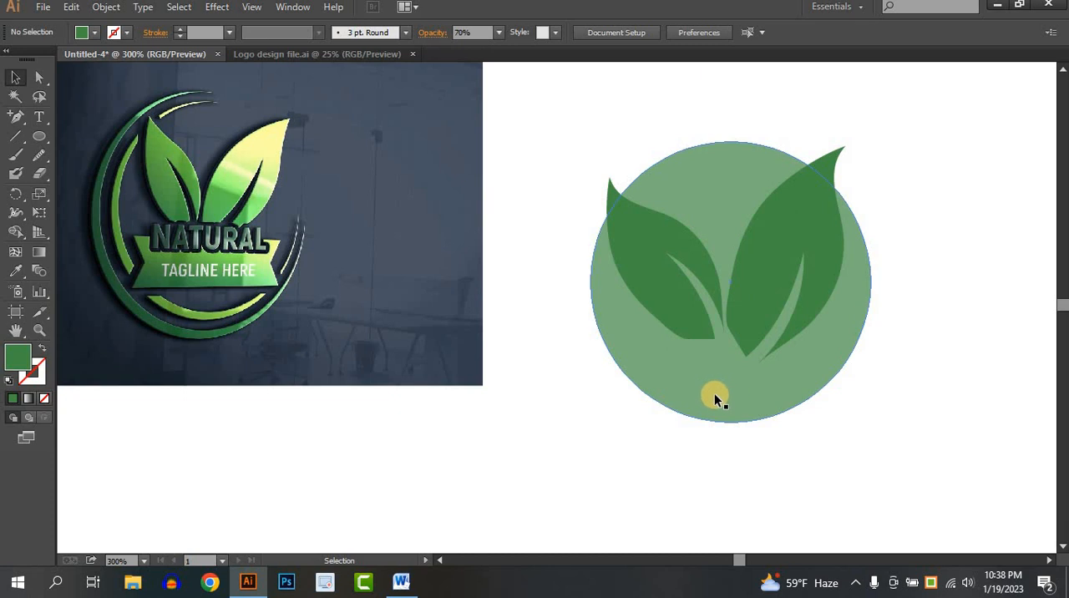
- Enlarge the translucent circle proportionally and reposition it around the two leaves
drag(715, 394, 710, 399)
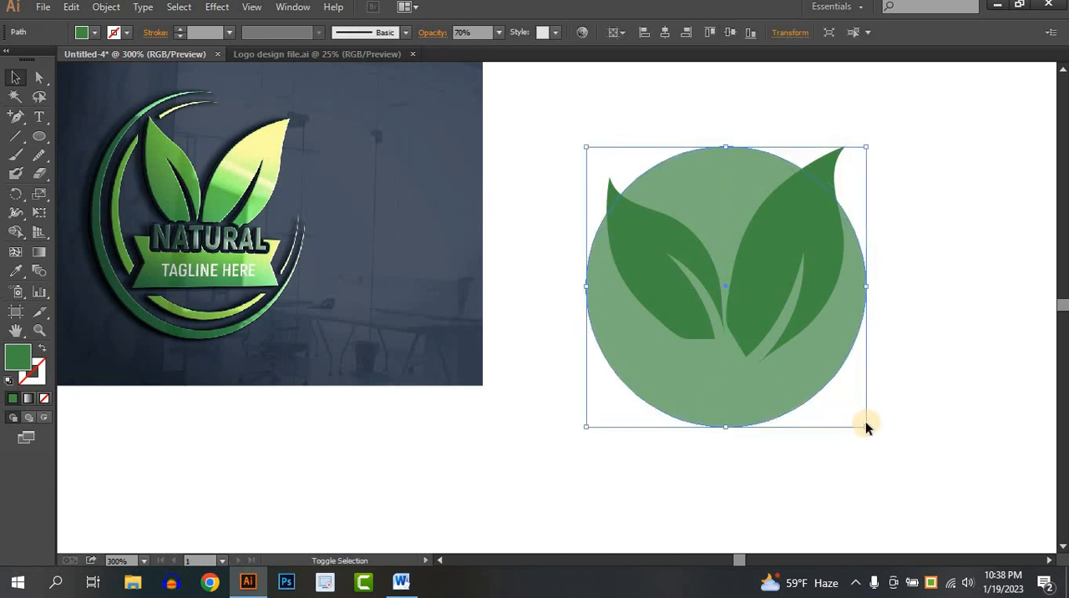
drag(866, 425, 890, 453)
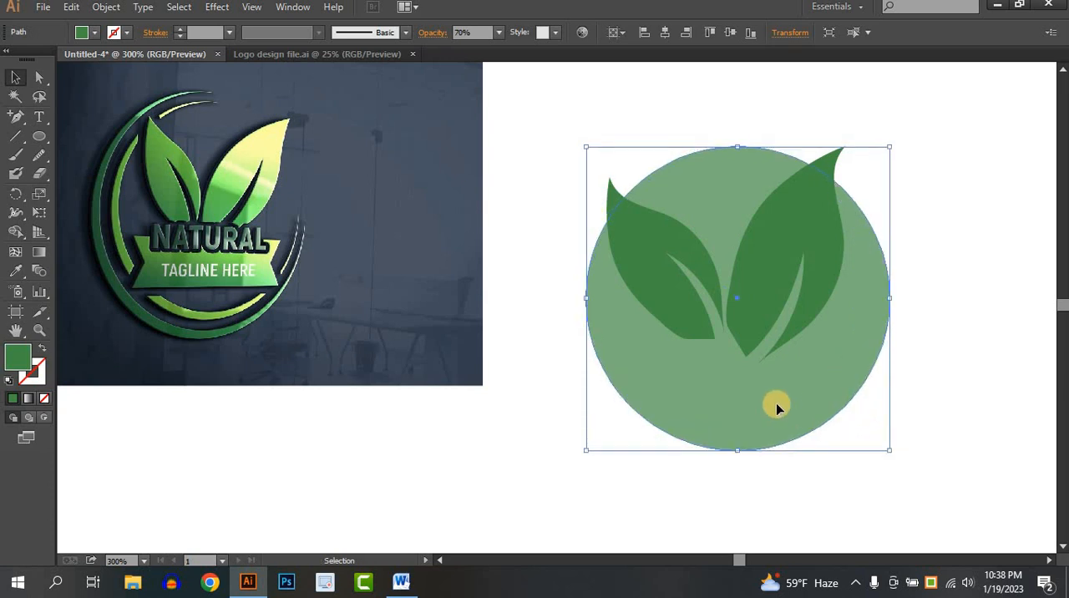
drag(776, 405, 774, 397)
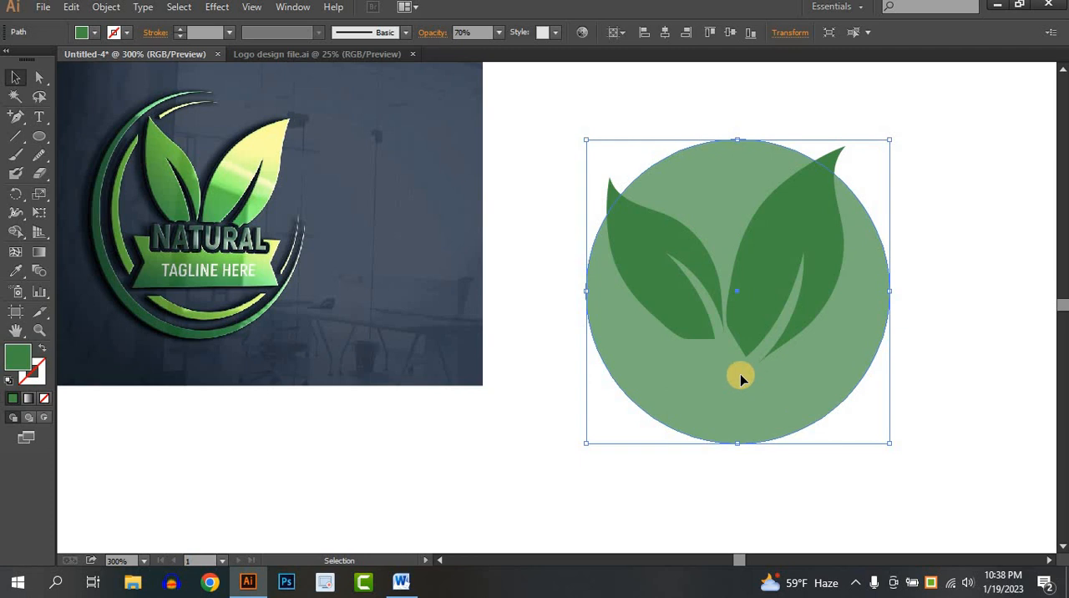
- Duplicate the circle in place and shrink the copy toward its upper-right corner, exposing a rim along the lower left
key(a)
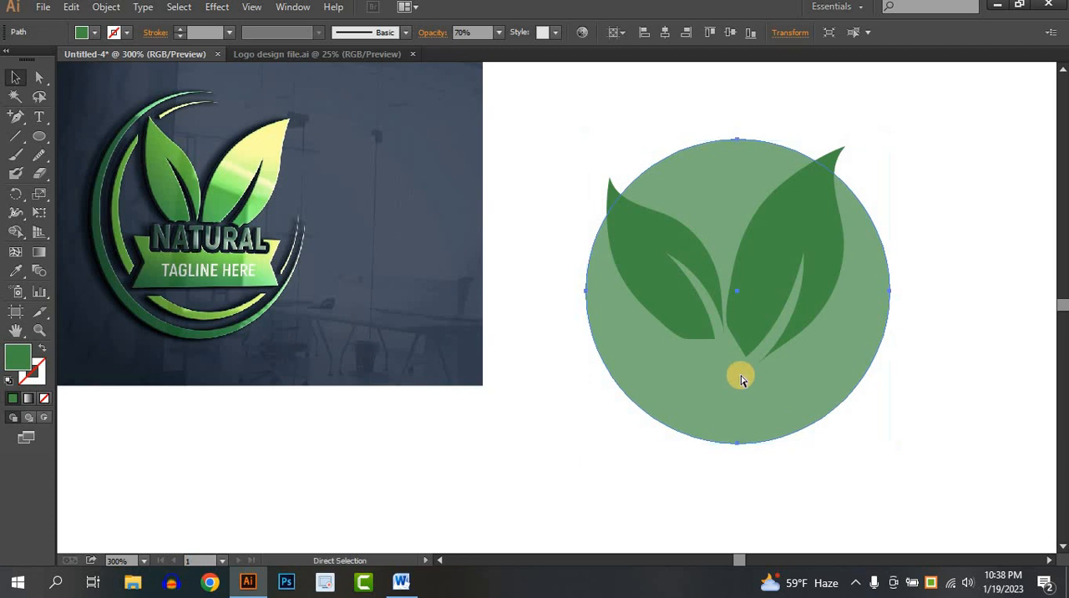
key(ctrl+f)
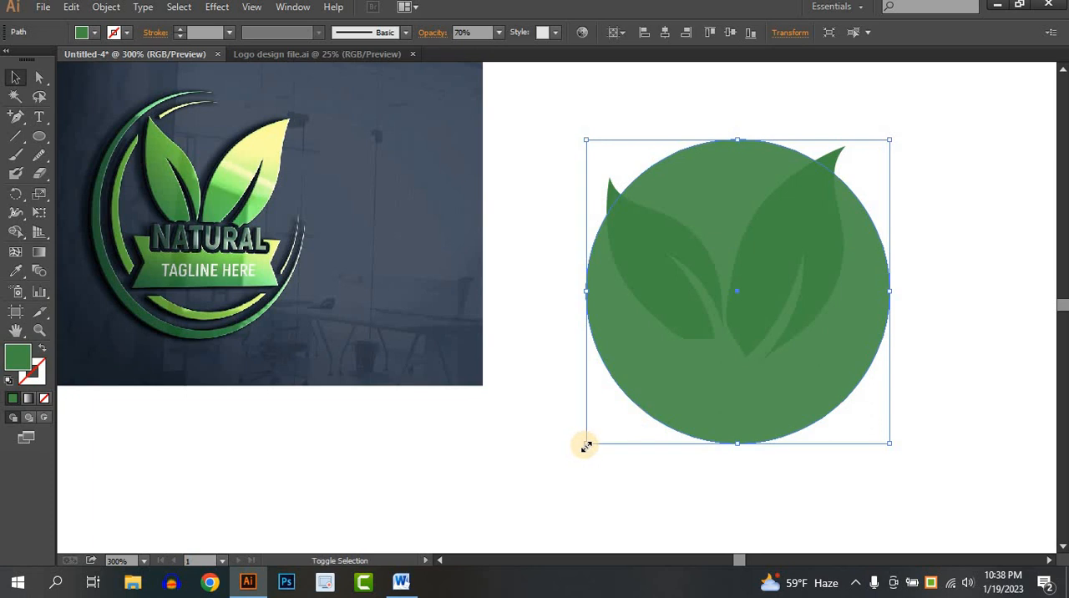
drag(587, 447, 588, 433)
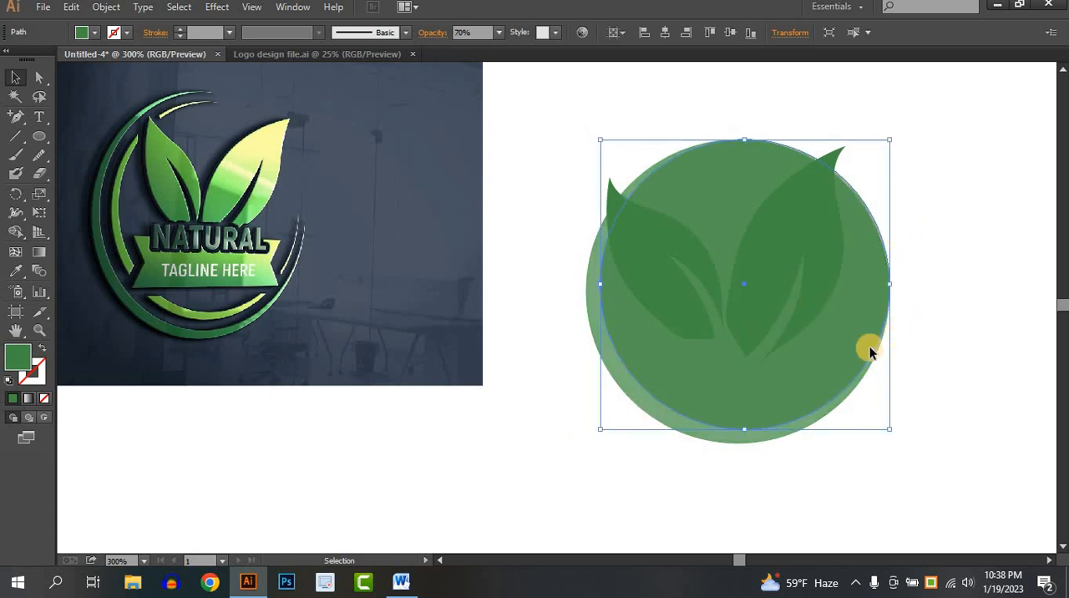
- Remove the overlap of the two circles with Shape Builder to leave a crescent, and nudge it slightly to the right
key(ctrl+a)
click(13, 232)
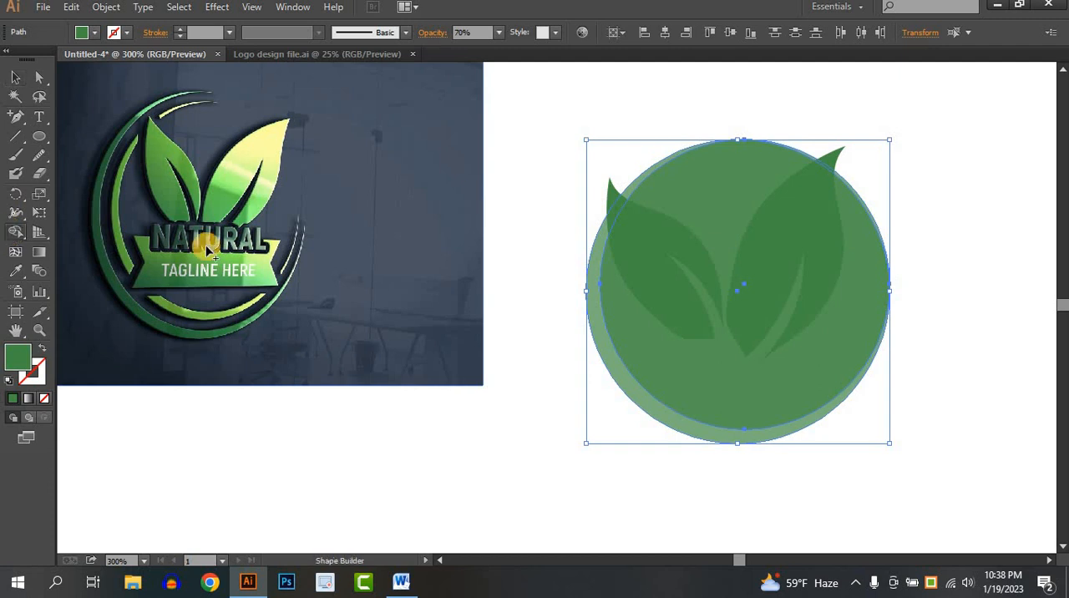
drag(786, 313, 877, 157)
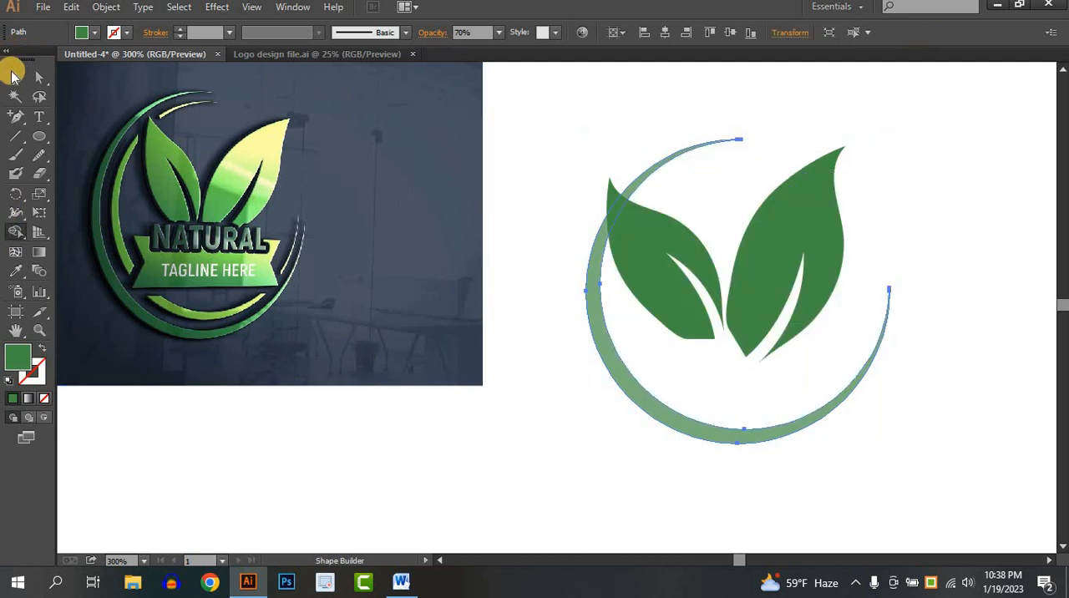
click(14, 77)
click(638, 127)
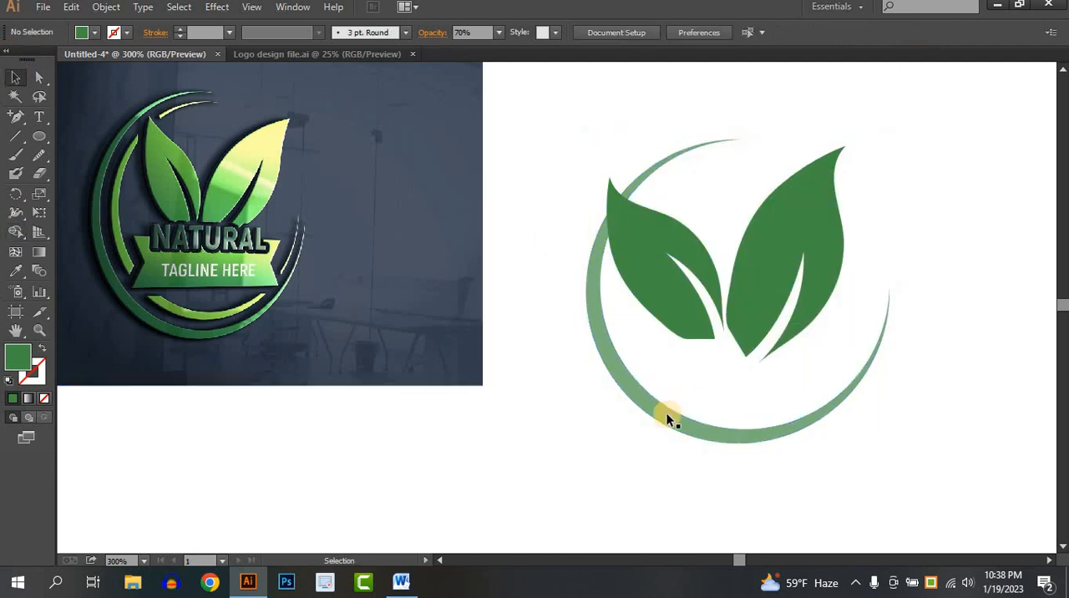
click(672, 414)
- Duplicate the crescent in place and enlarge the copy about its centre into an outer crescent
key(a)
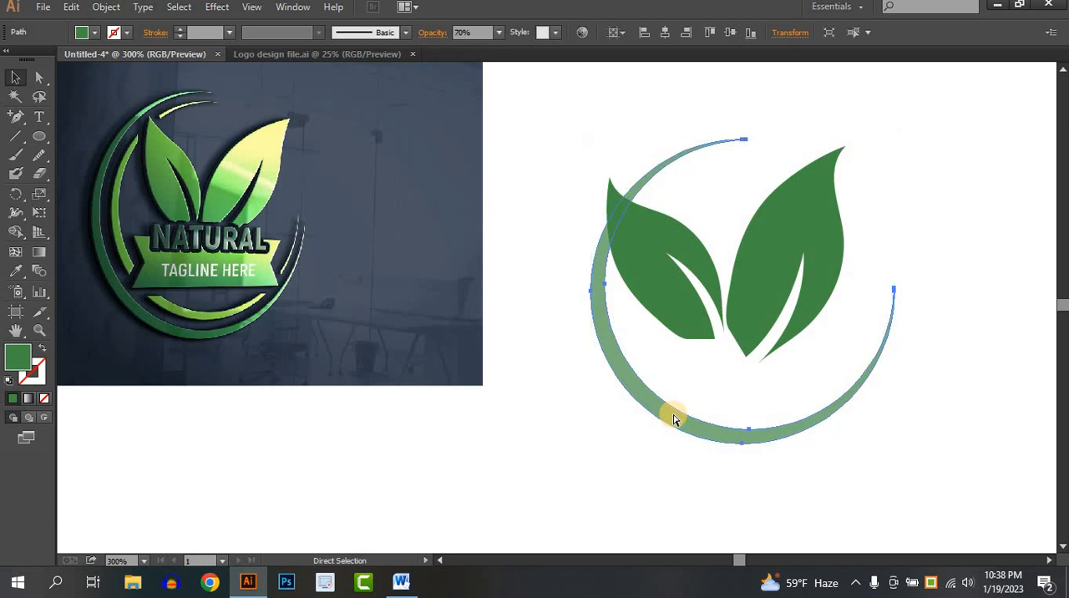
key(v)
drag(897, 447, 925, 477)
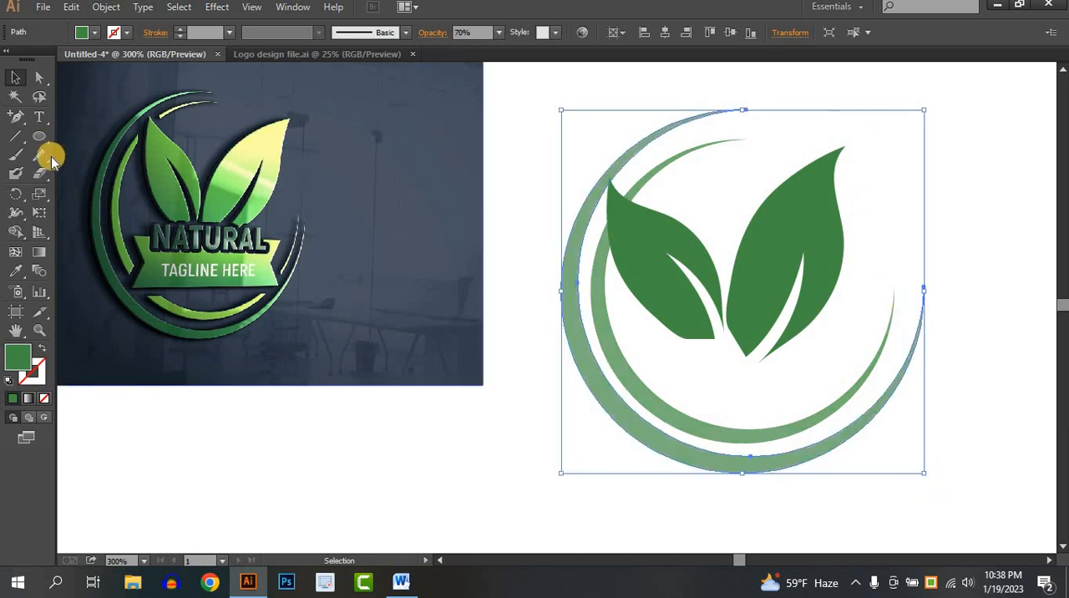
- Try to reshape the outer crescent by its upper-right corner with Free Transform, using Perspective Distort and Free Distort
click(39, 214)
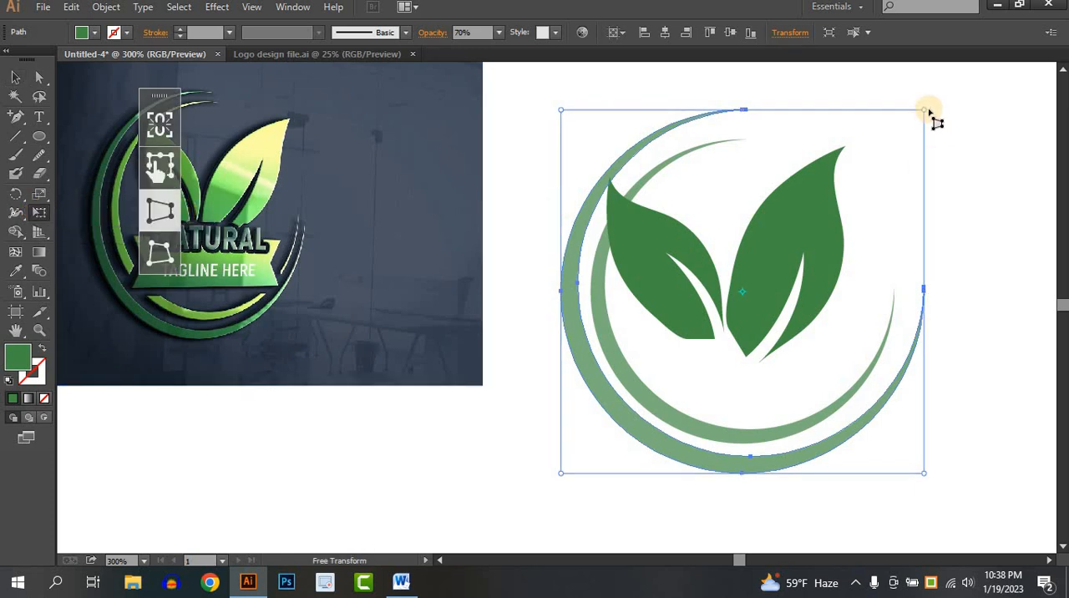
drag(923, 110, 900, 150)
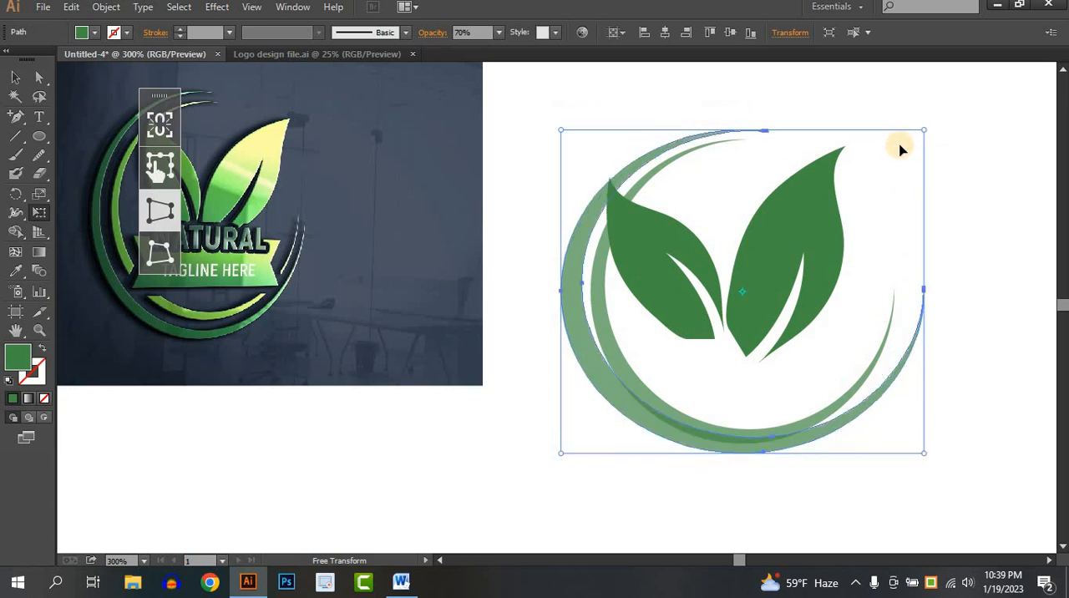
key(ctrl+z)
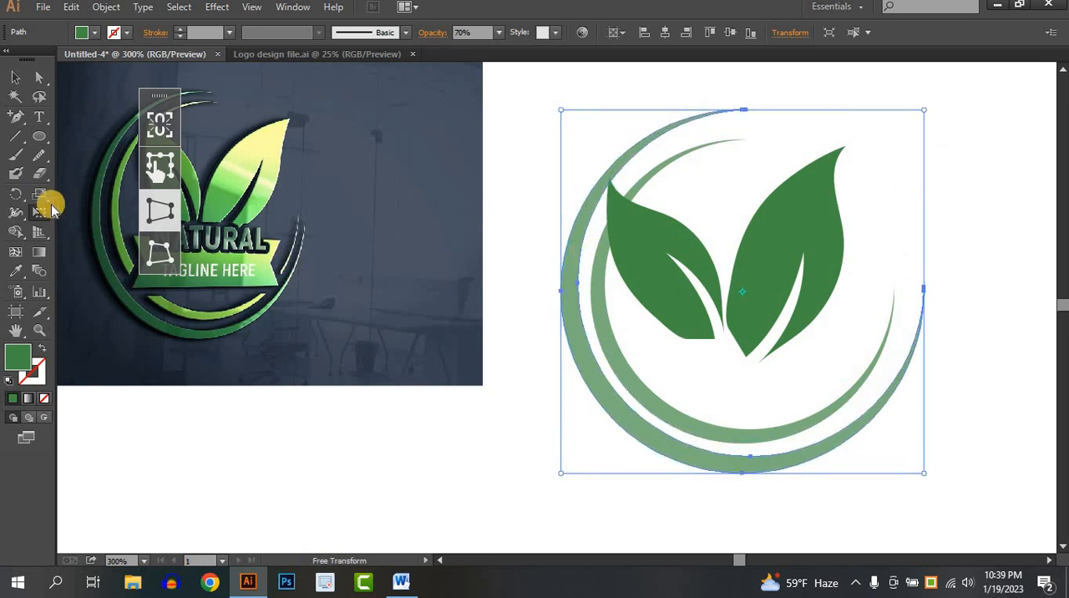
click(158, 250)
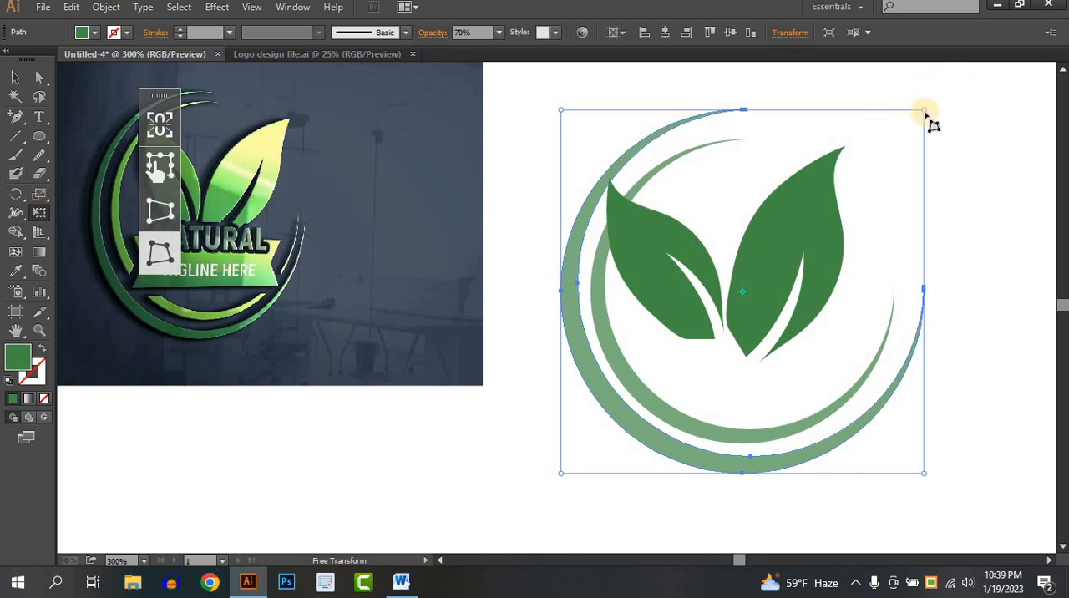
drag(925, 112, 910, 130)
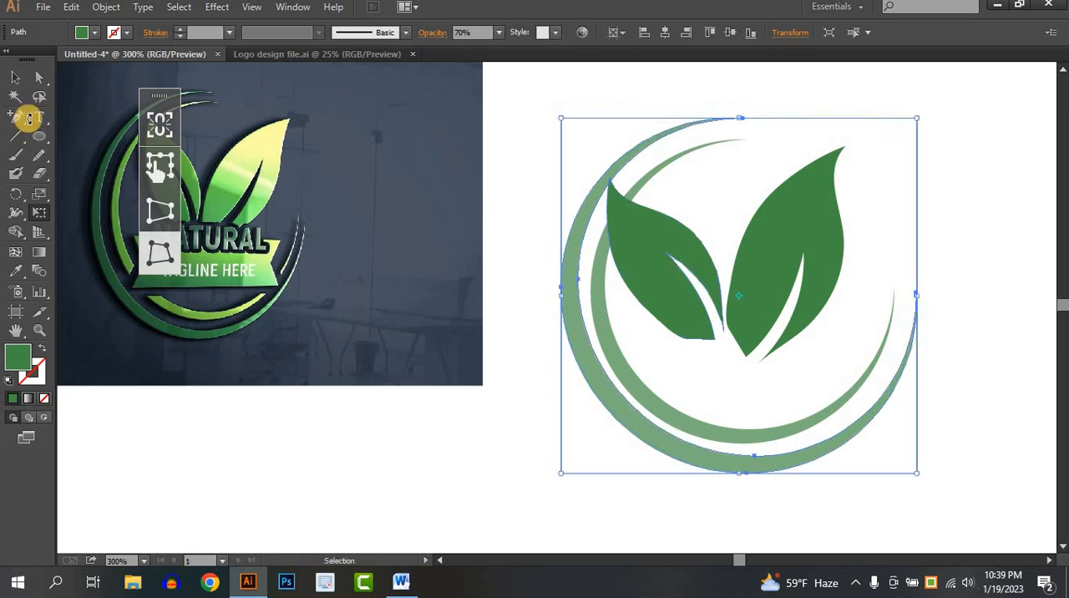
click(15, 77)
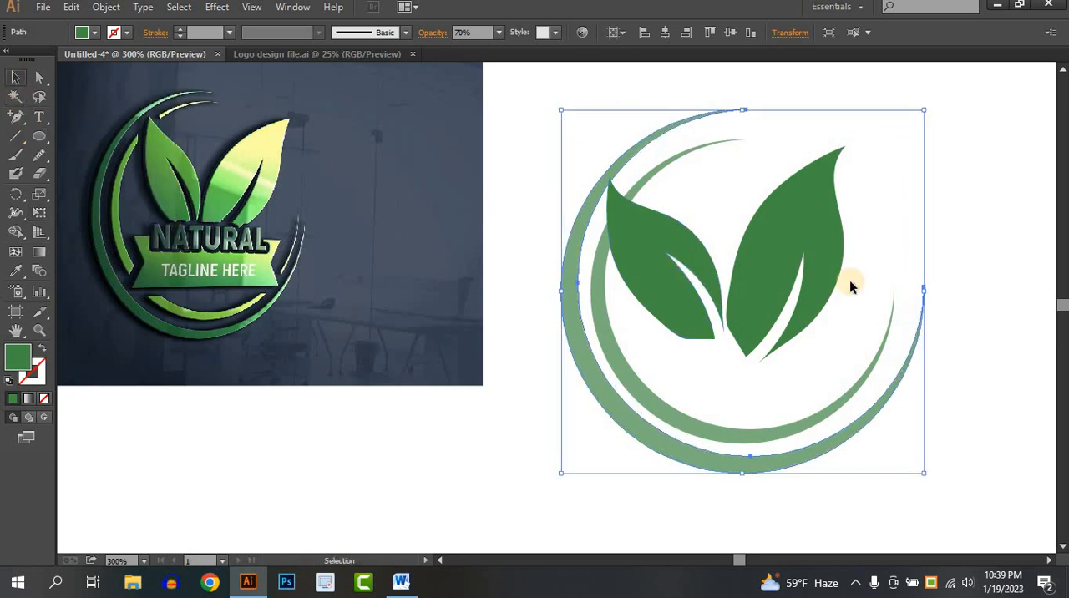
- Delete the enlarged outer crescent, keeping the inner one
click(961, 269)
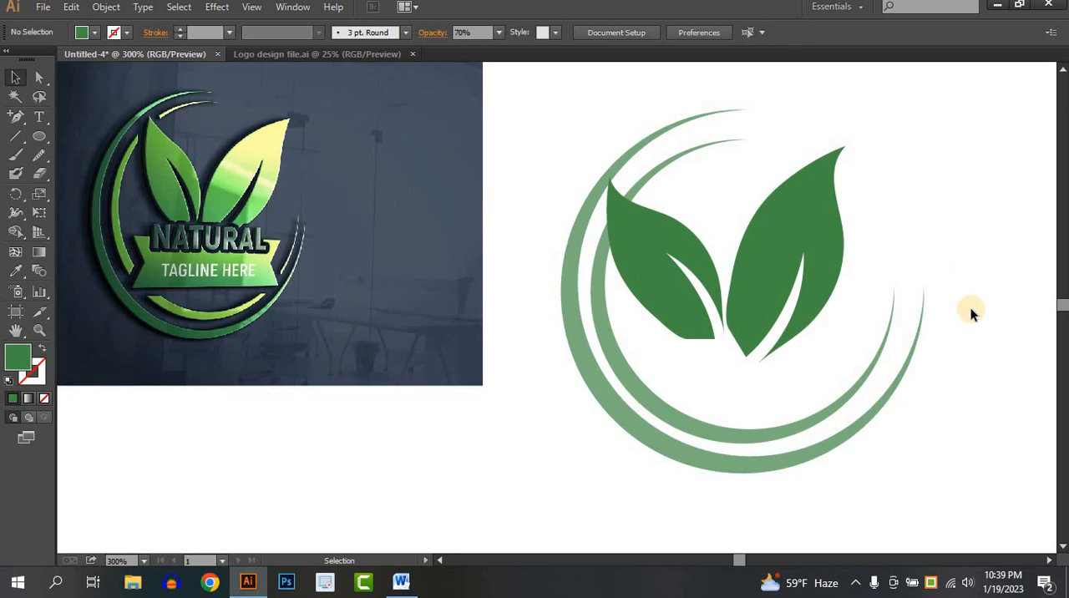
click(878, 416)
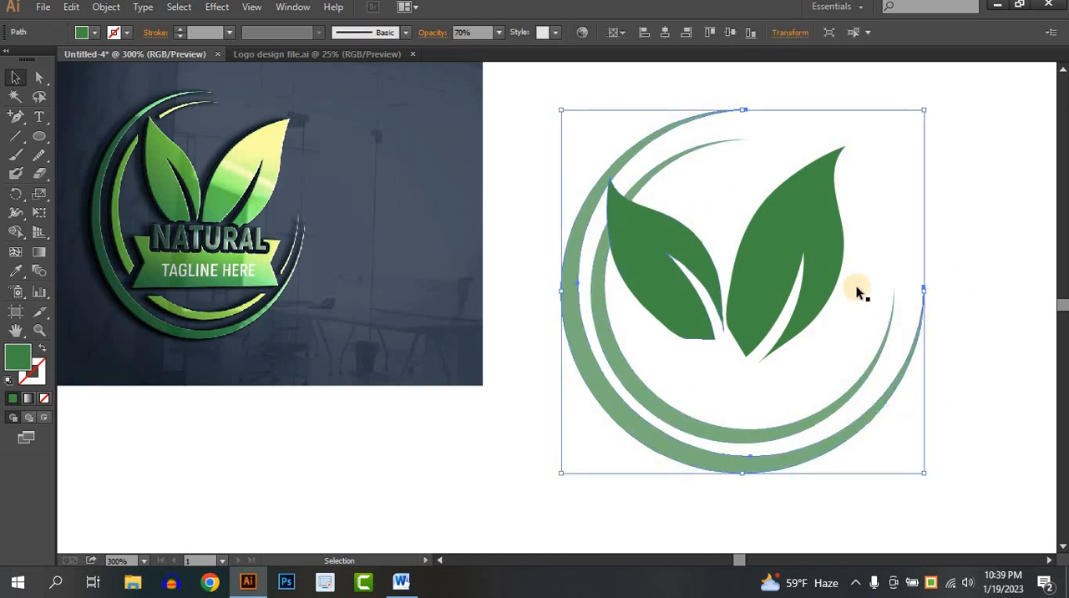
key(Delete)
- Draw a circle about 144 px in diameter, centred on the crescent and surrounding it
click(39, 136)
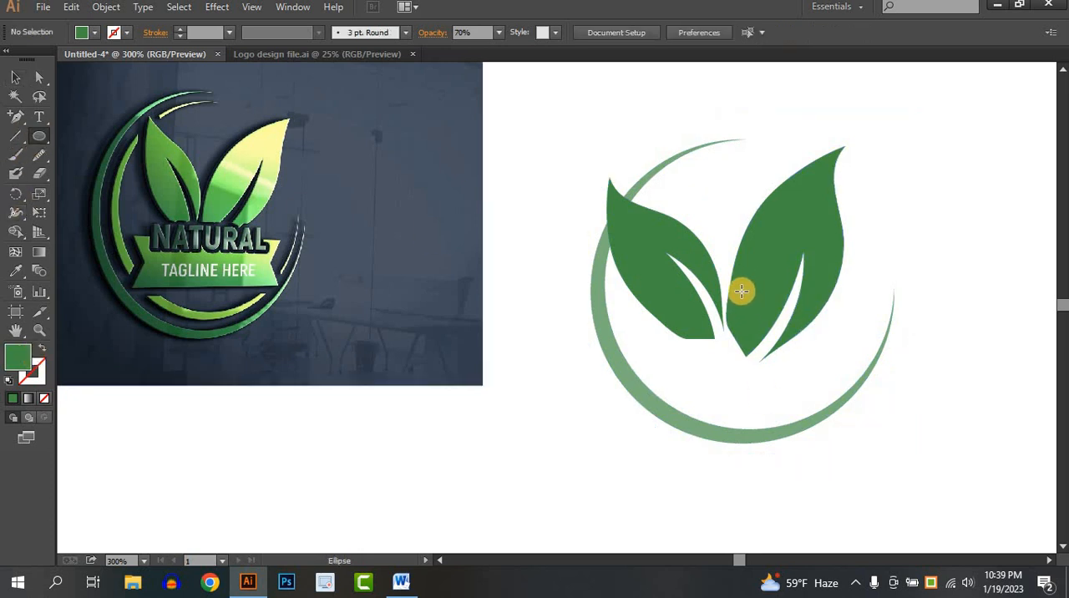
drag(742, 290, 912, 432)
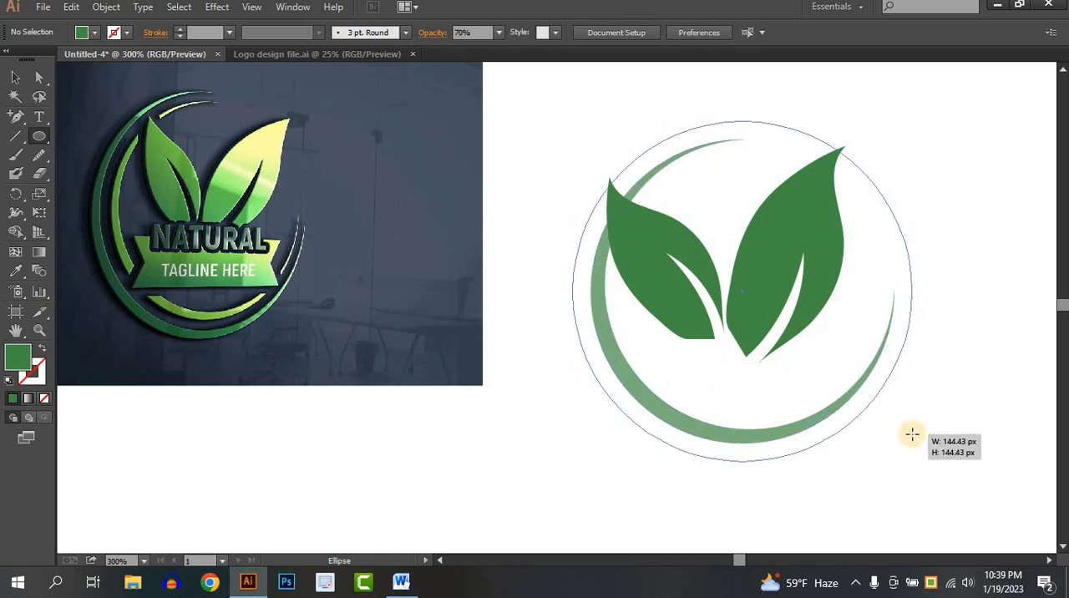
drag(912, 432, 910, 432)
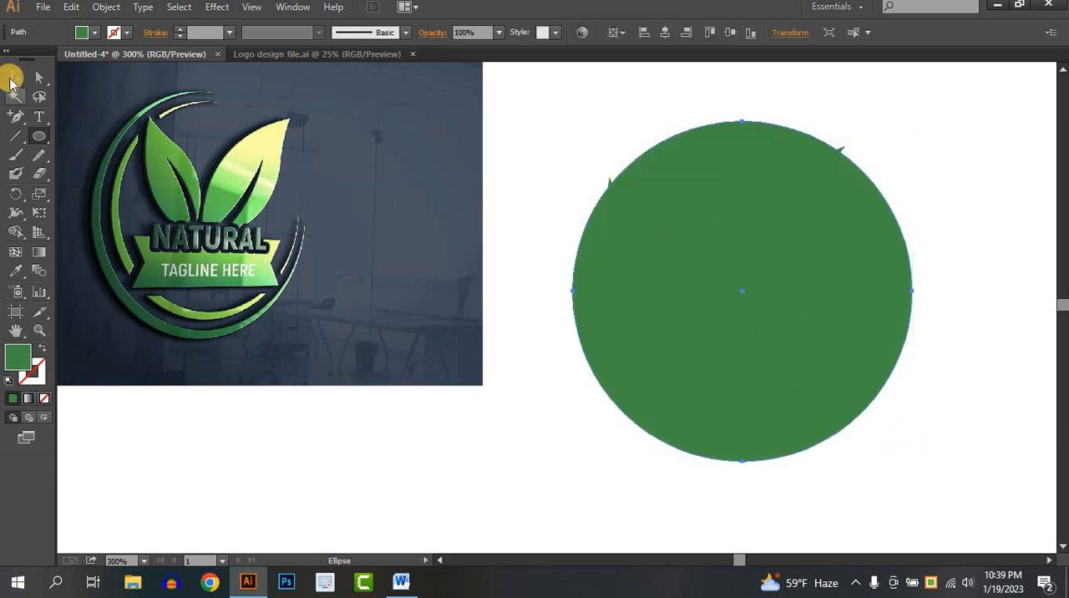
- Duplicate the new circle in place and enlarge the copy slightly about its centre
click(15, 77)
key(a)
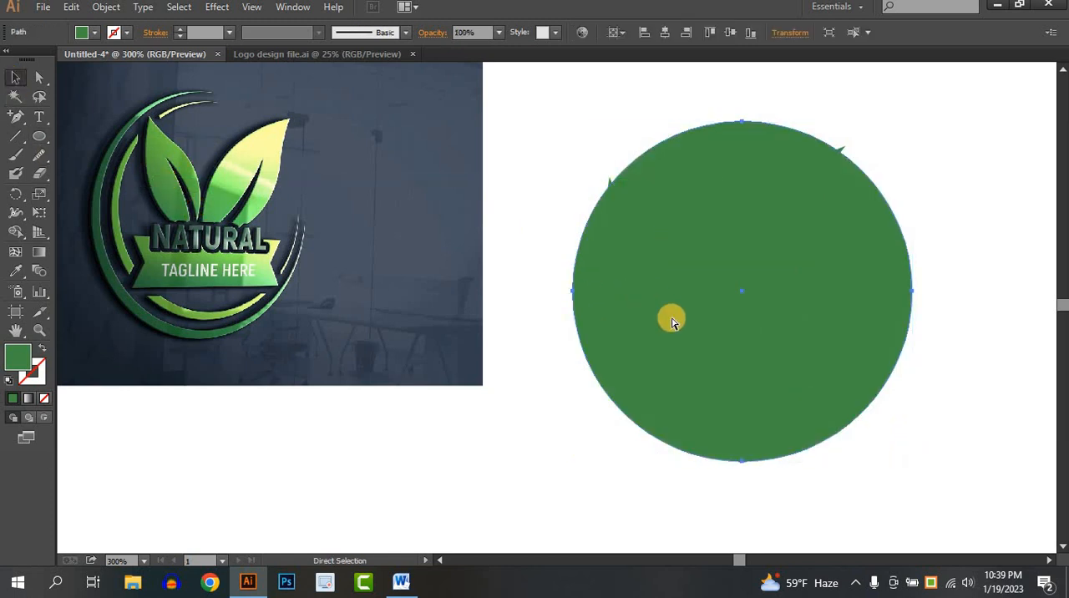
key(ctrl+f)
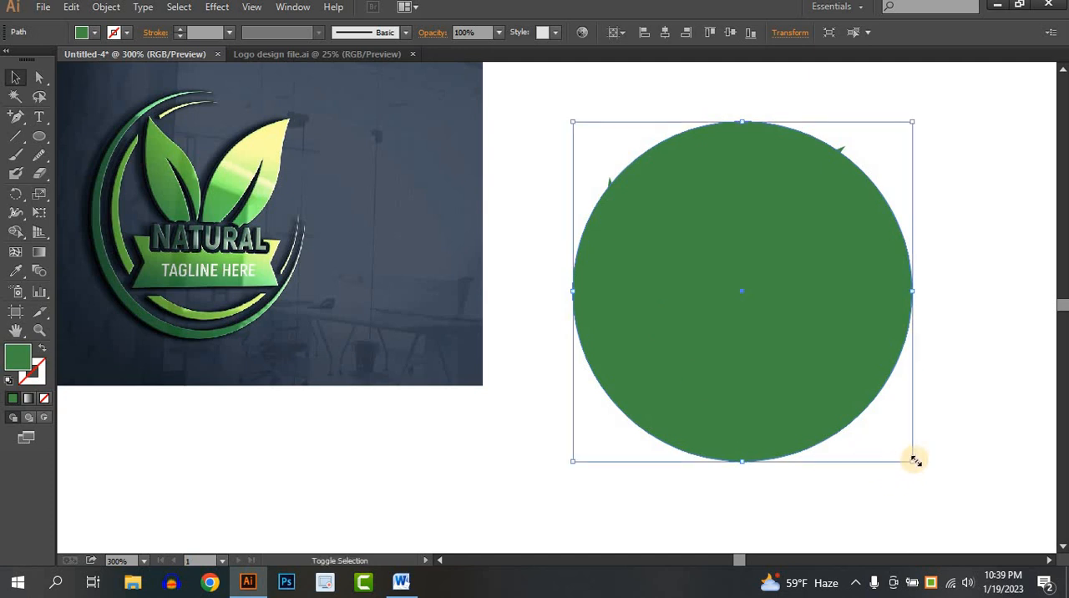
drag(914, 460, 937, 476)
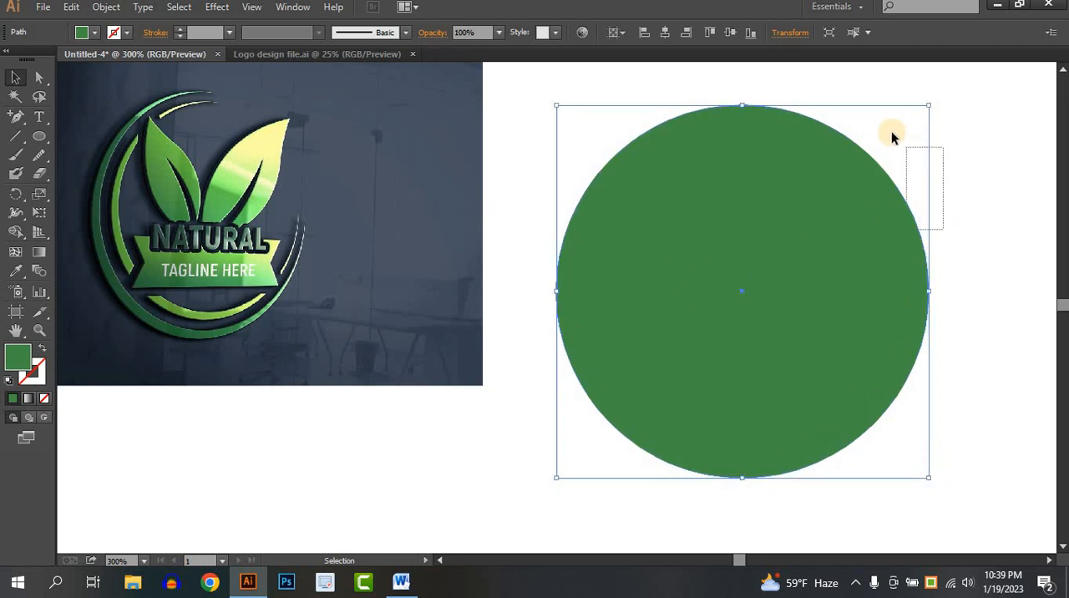
- Set the opacity of the two large circles around the leaves to 70%
drag(841, 167, 841, 167)
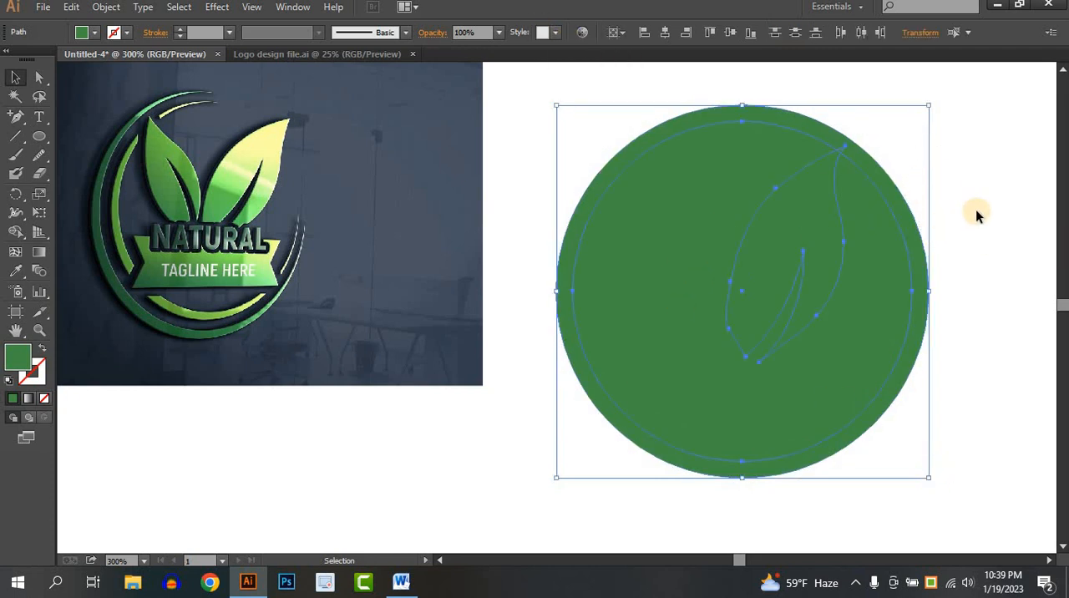
drag(723, 91, 805, 123)
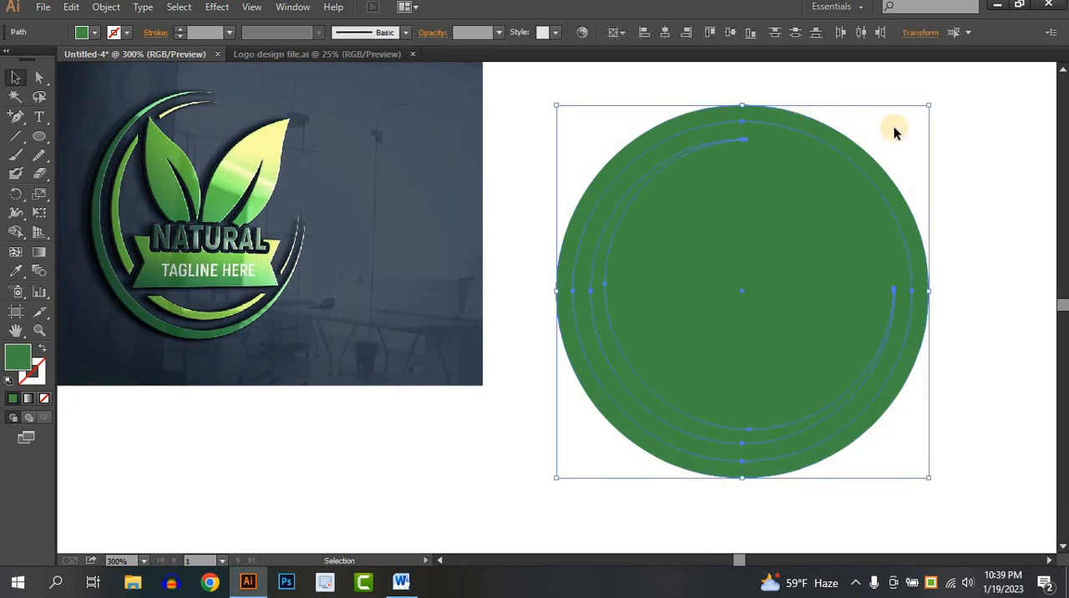
click(783, 128)
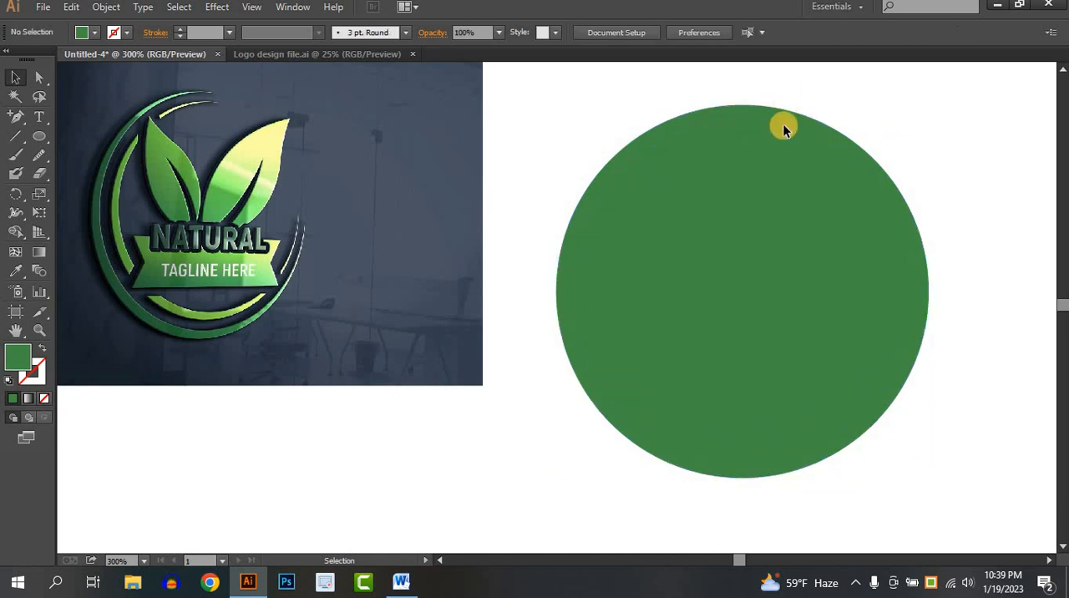
drag(784, 134, 783, 134)
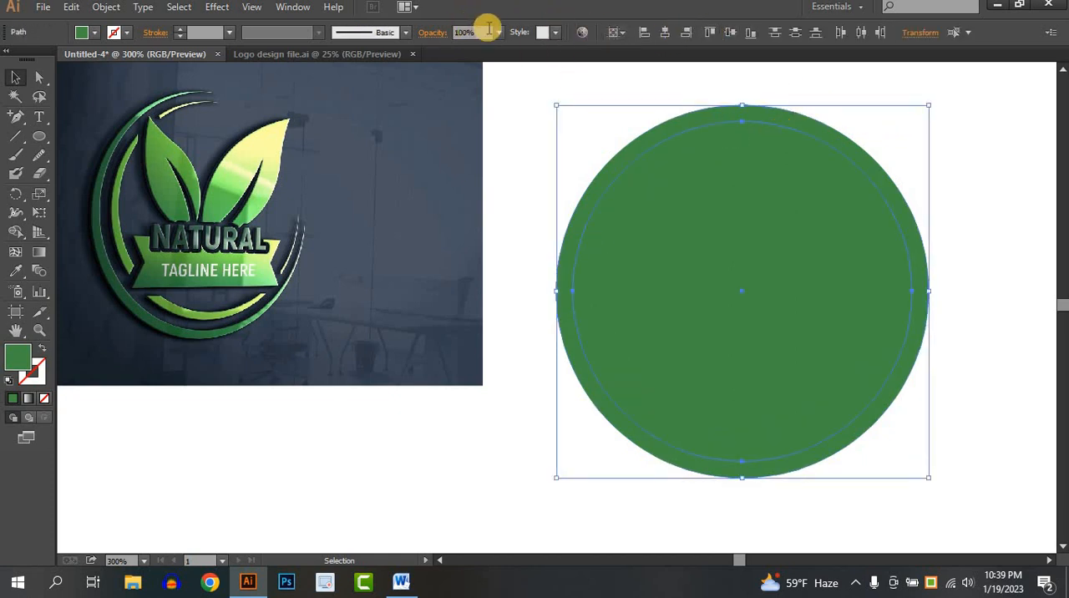
click(502, 37)
click(523, 167)
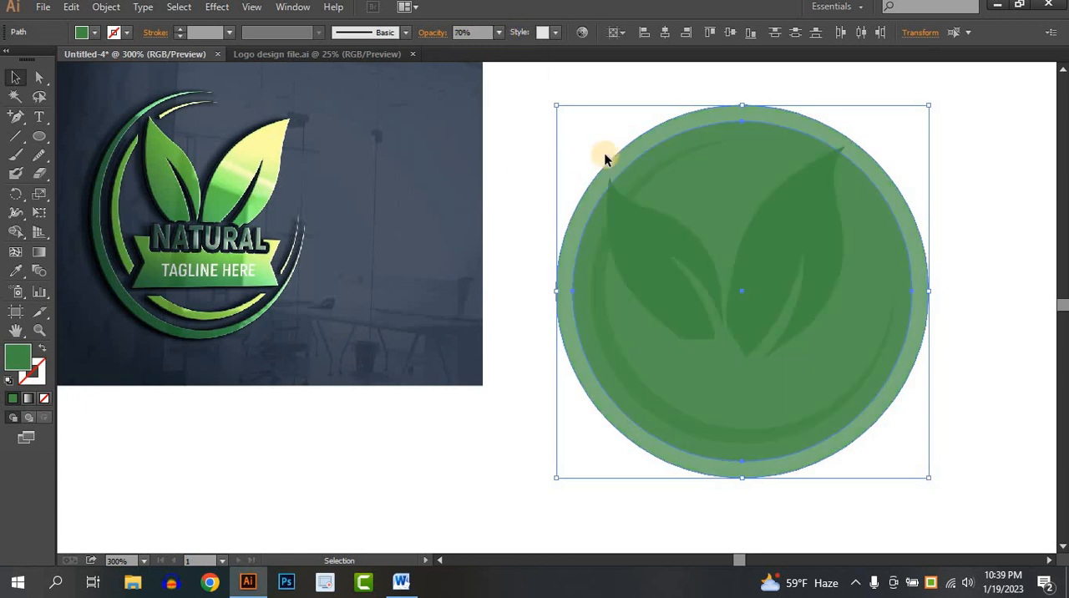
- Fill the two large circles with red
click(83, 33)
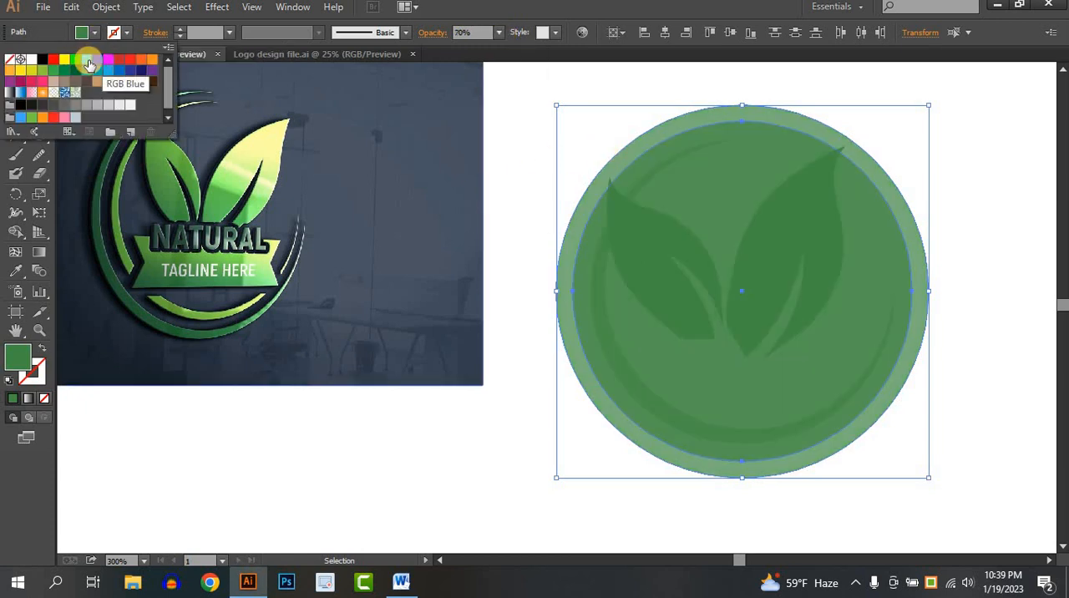
click(56, 63)
click(980, 243)
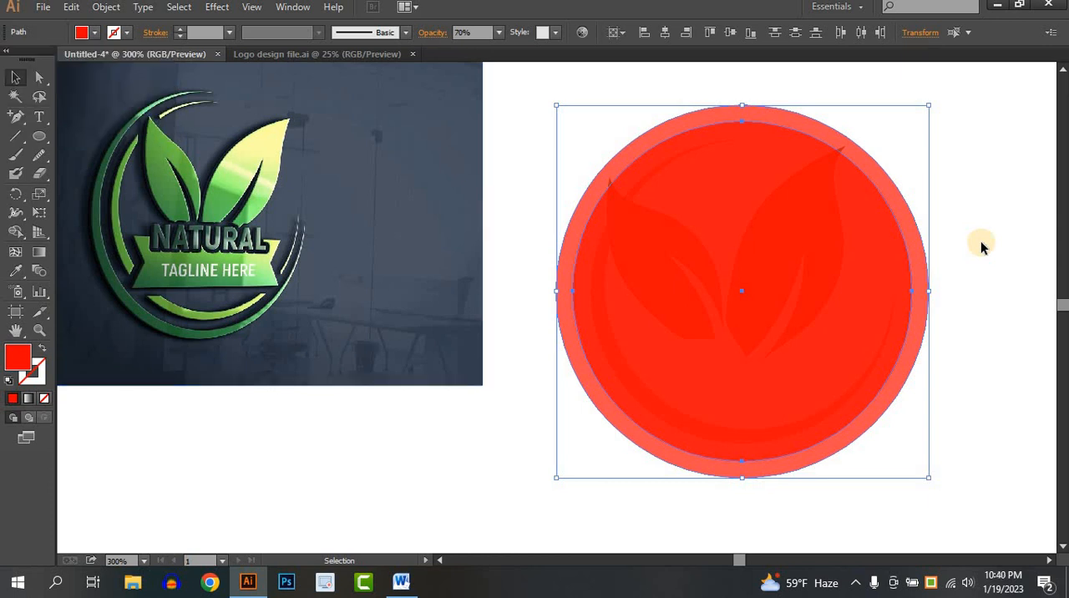
click(980, 243)
click(670, 186)
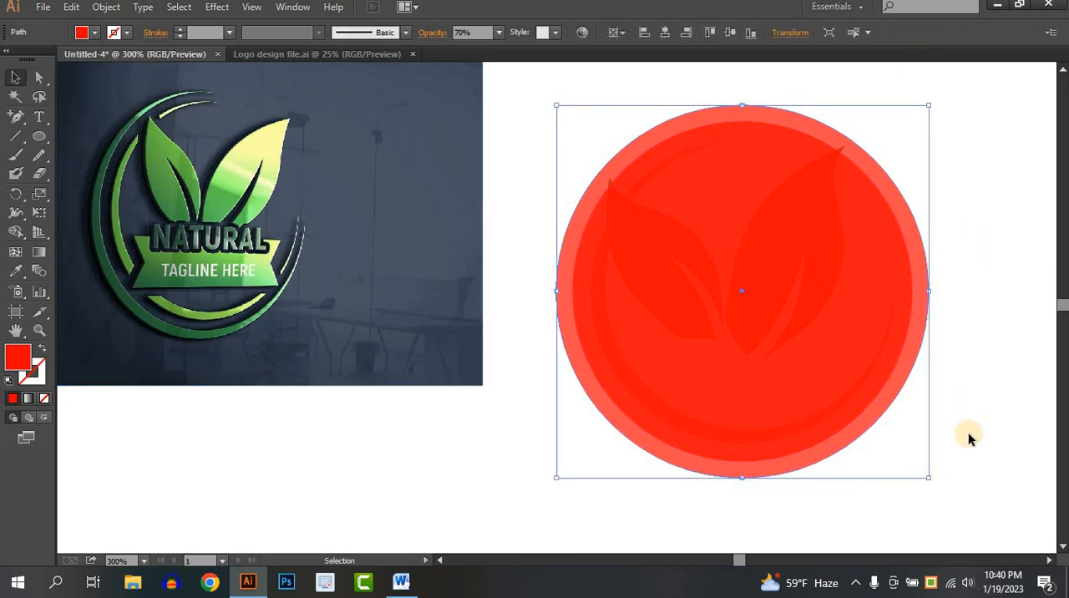
click(997, 391)
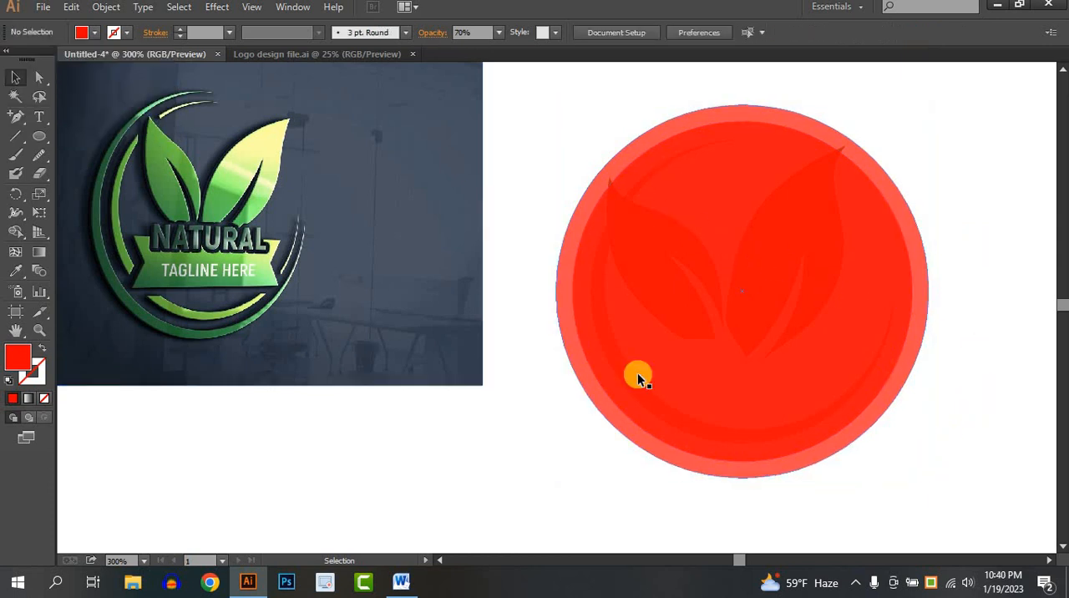
- Shrink the outer circle from its upper-right corner until its top and right edges meet the inner circle's
click(696, 112)
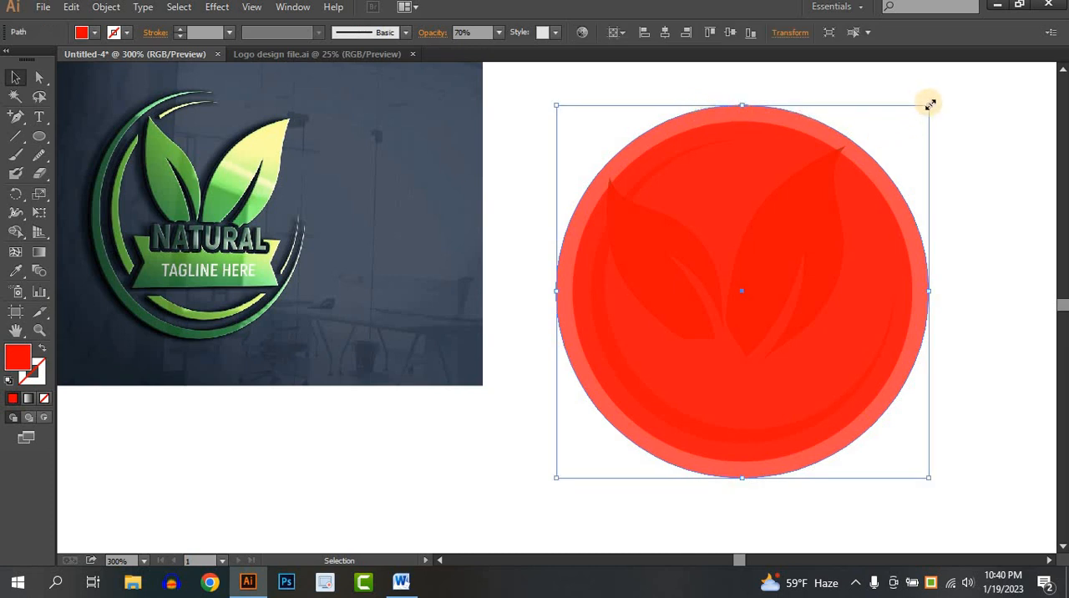
drag(930, 105, 913, 122)
click(793, 87)
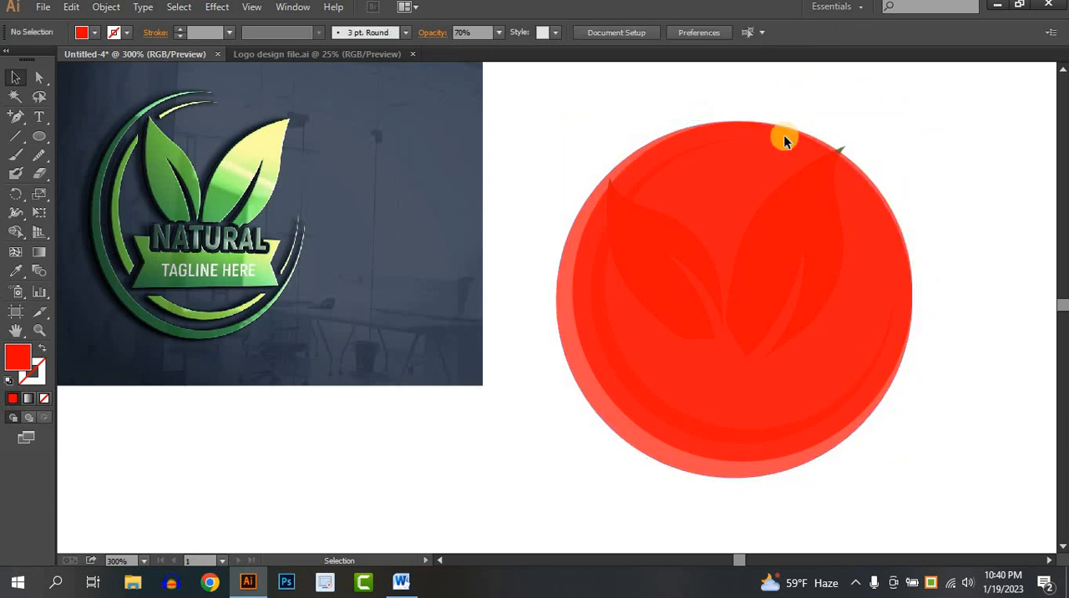
- Cut the overlap of the two red circles away with Shape Builder, keeping only a crescent open at the upper right
click(782, 141)
click(16, 234)
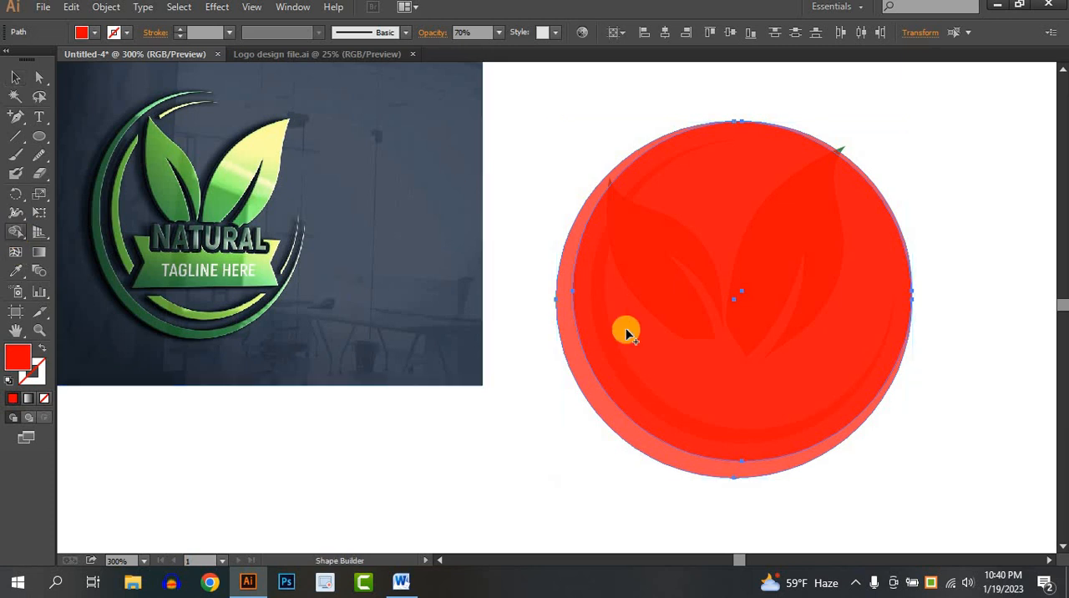
mouse_move(710, 301)
mouse_down()
mouse_move(909, 110)
mouse_move(833, 113)
mouse_up()
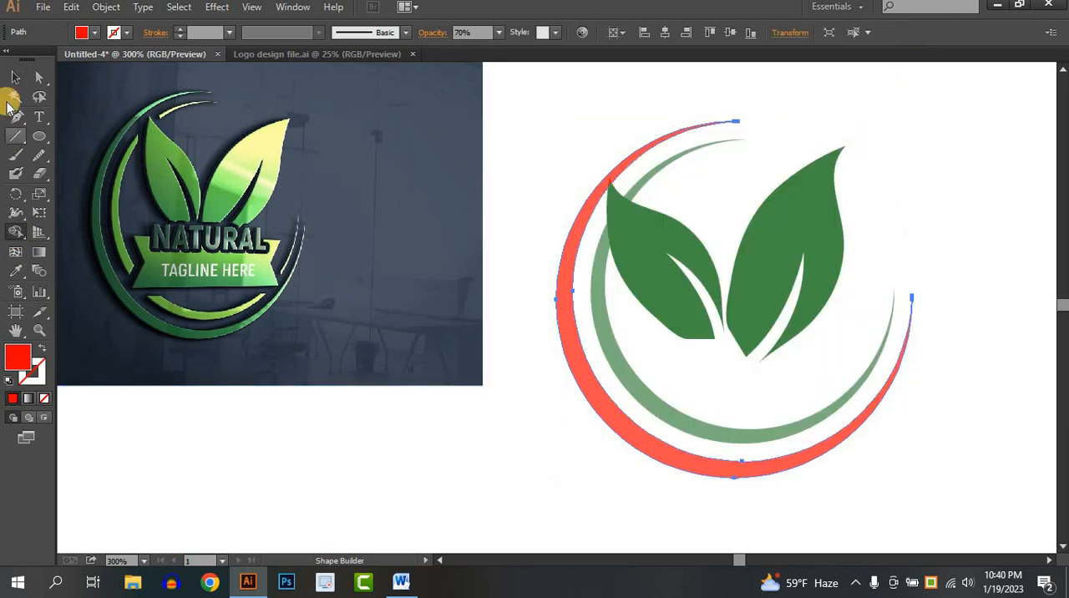
click(15, 77)
click(959, 281)
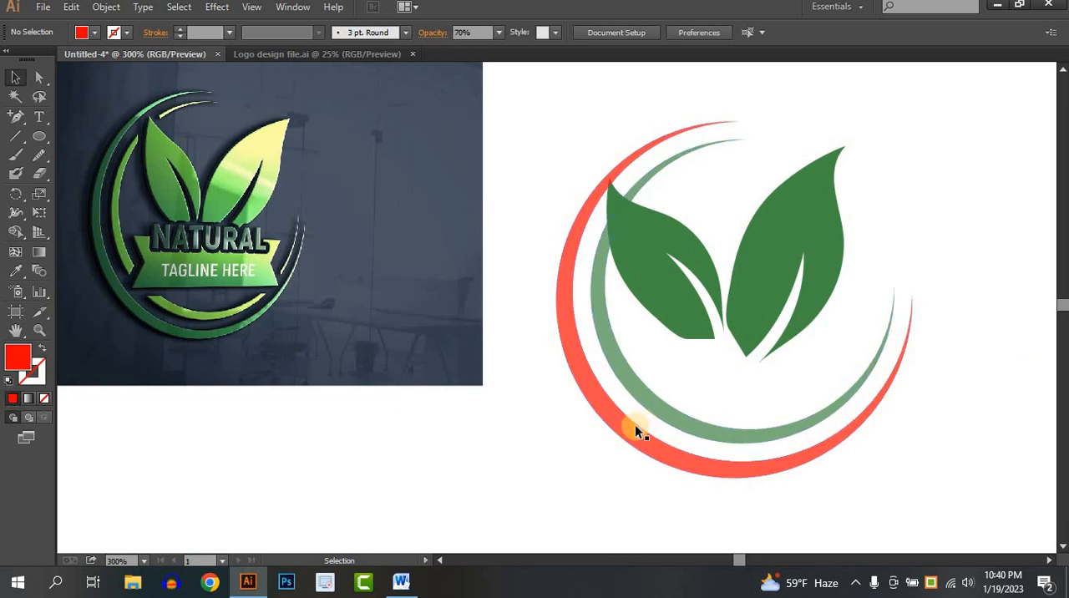
- Colour both crescents dark green, sampled from the outer ring of the reference logo with the Eyedropper
drag(673, 387, 353, 349)
click(15, 271)
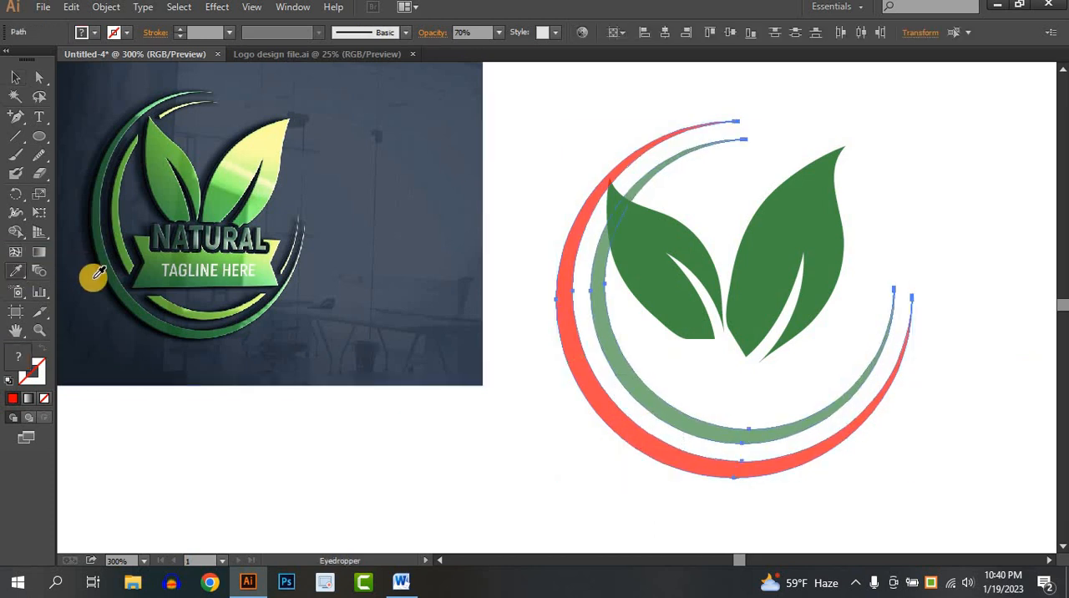
click(120, 274)
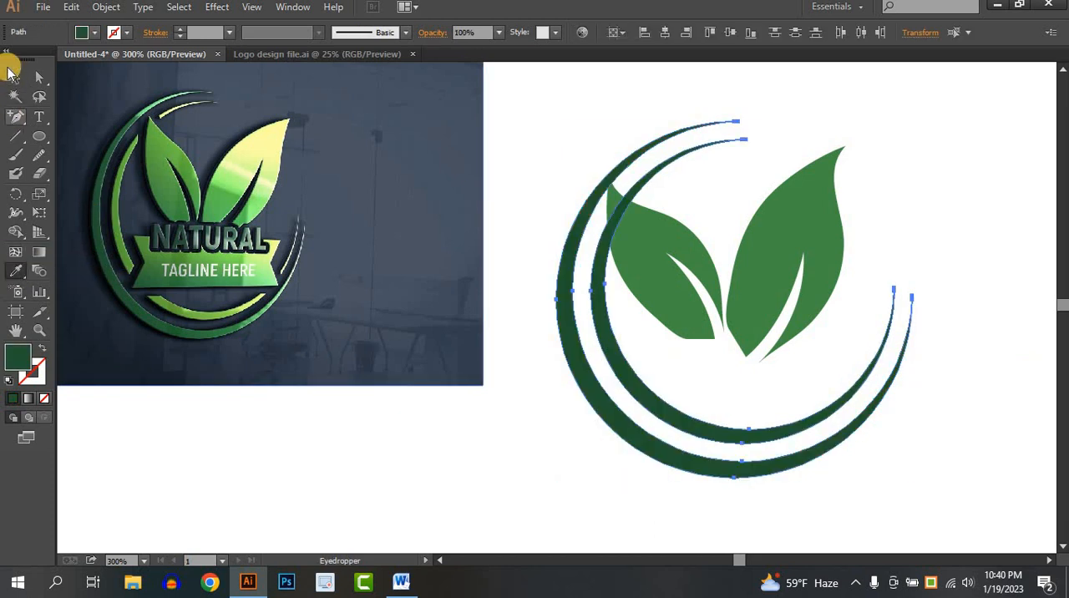
click(15, 77)
click(539, 215)
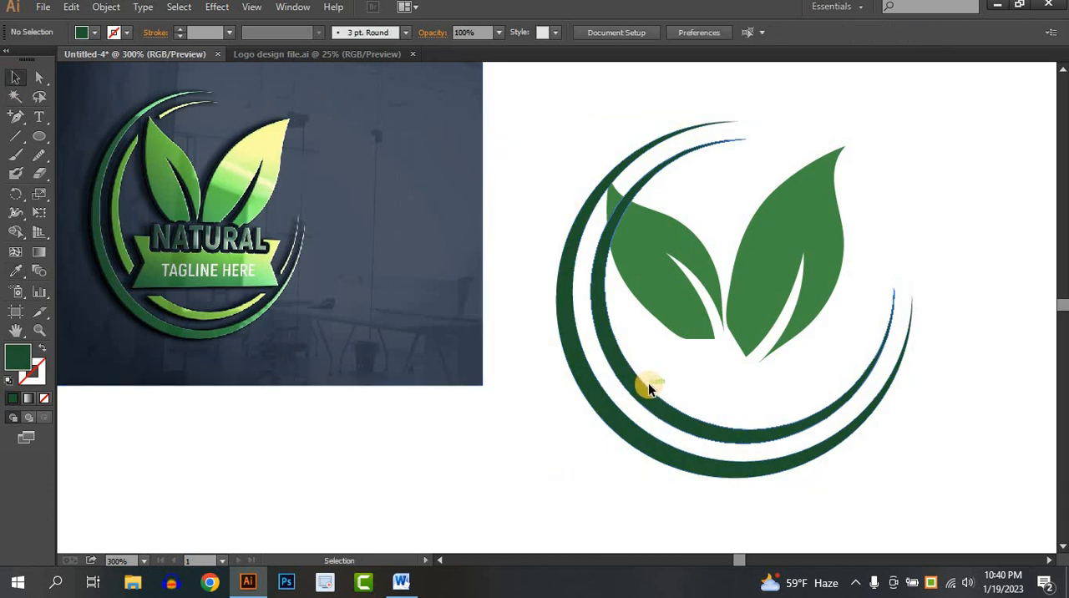
- Recolour the inner crescent with the lighter green sampled from the reference logo's inner ring
click(648, 382)
click(15, 271)
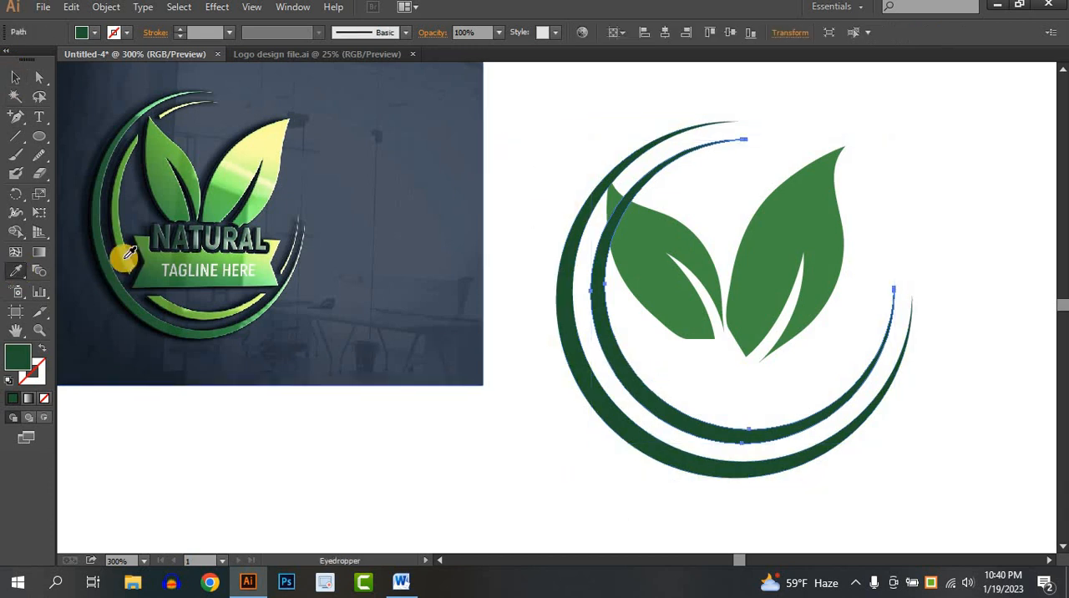
click(123, 259)
click(15, 77)
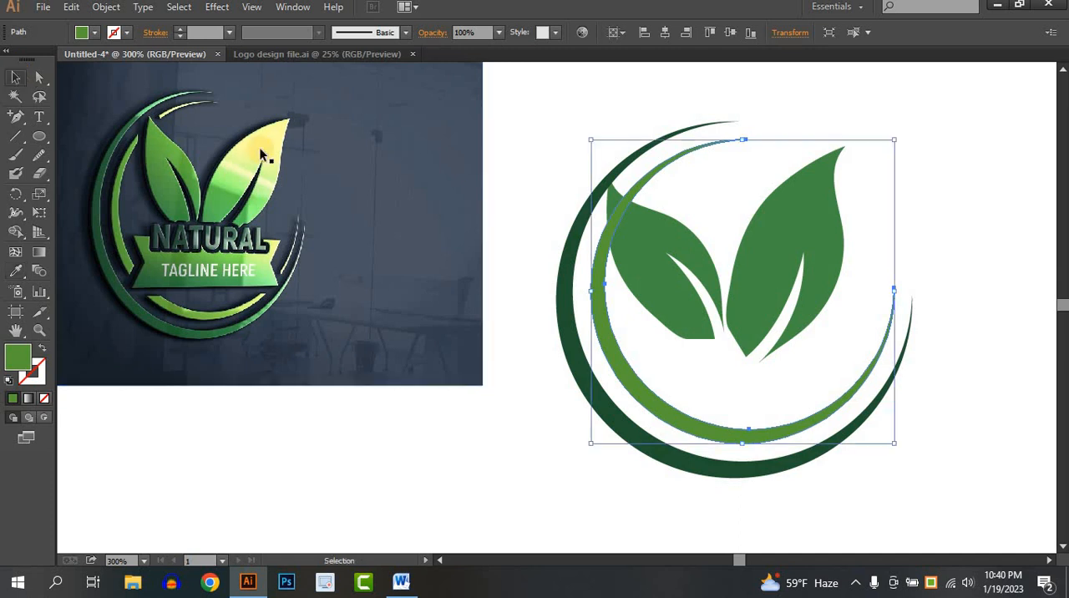
click(961, 228)
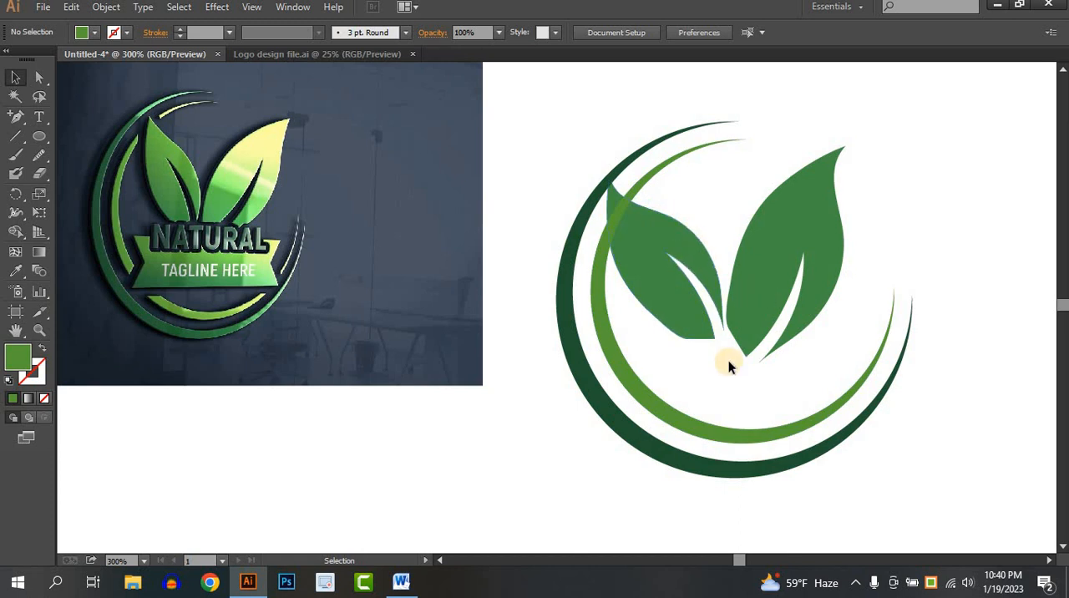
- Scale the two leaves down slightly from their upper-left corner
drag(728, 363, 679, 250)
drag(611, 148, 669, 157)
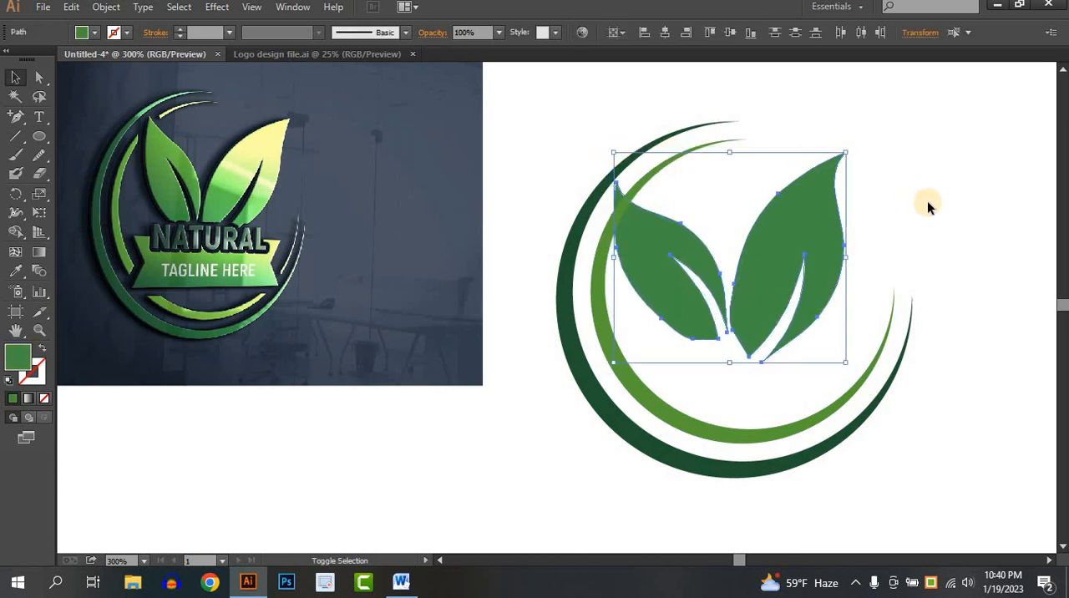
click(724, 218)
- Draw a curved Pen path without fill across the inner crescent, just outside the left leaf's upper edge near its tip
scroll(620, 214, up, 1)
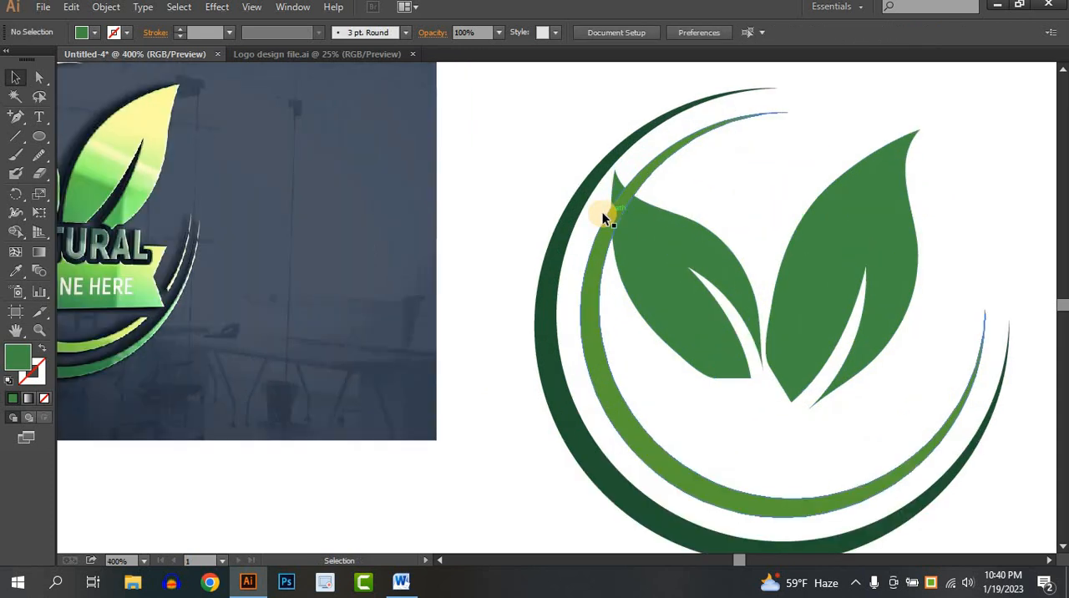
scroll(603, 213, down, 1)
scroll(637, 238, up, 4)
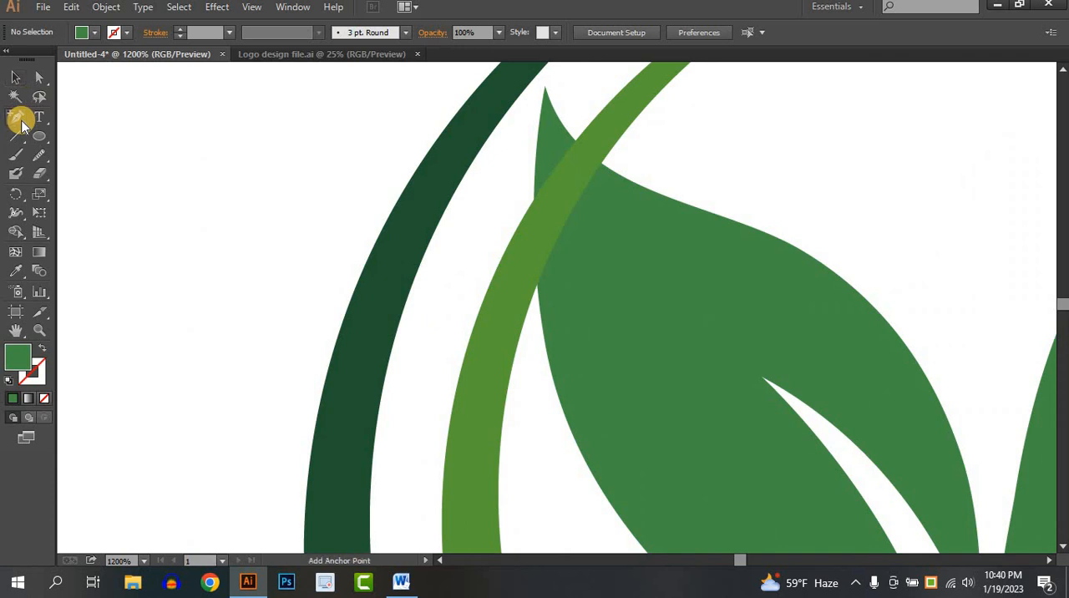
drag(22, 123, 63, 116)
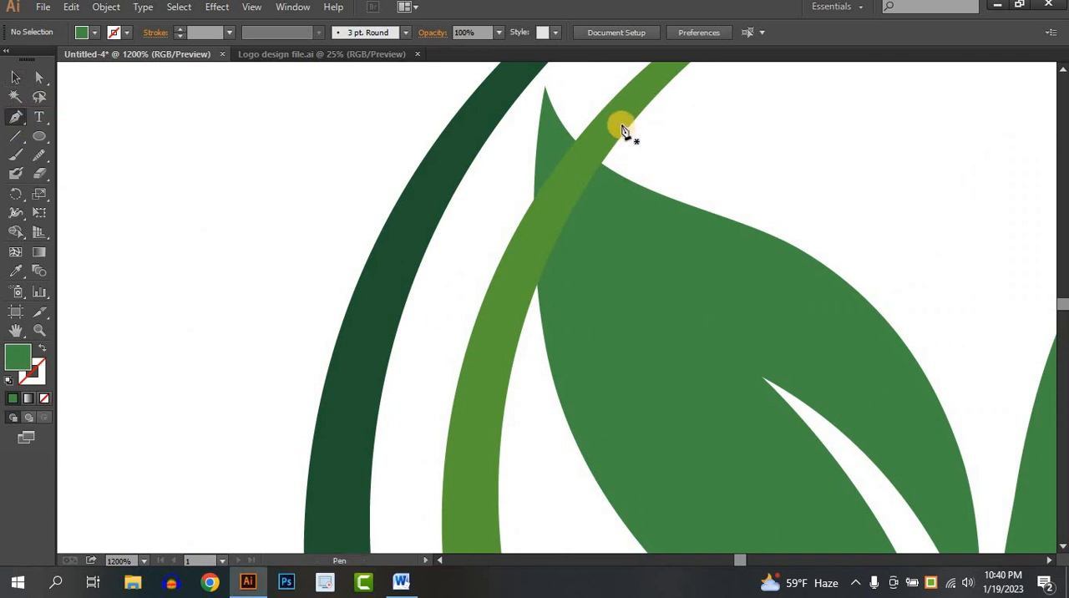
click(586, 89)
drag(694, 160, 789, 177)
click(695, 160)
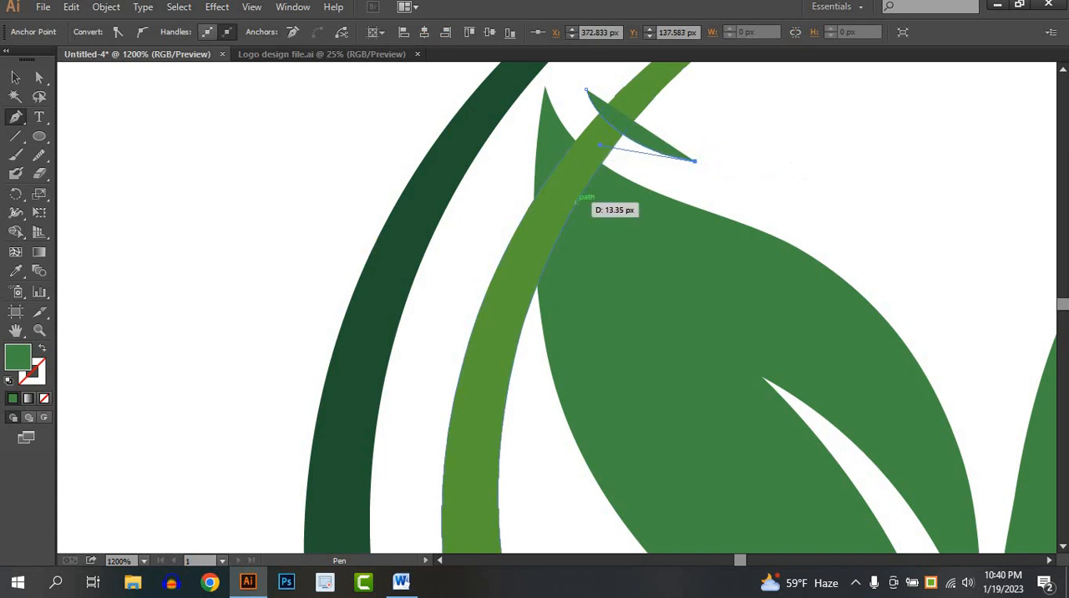
click(44, 399)
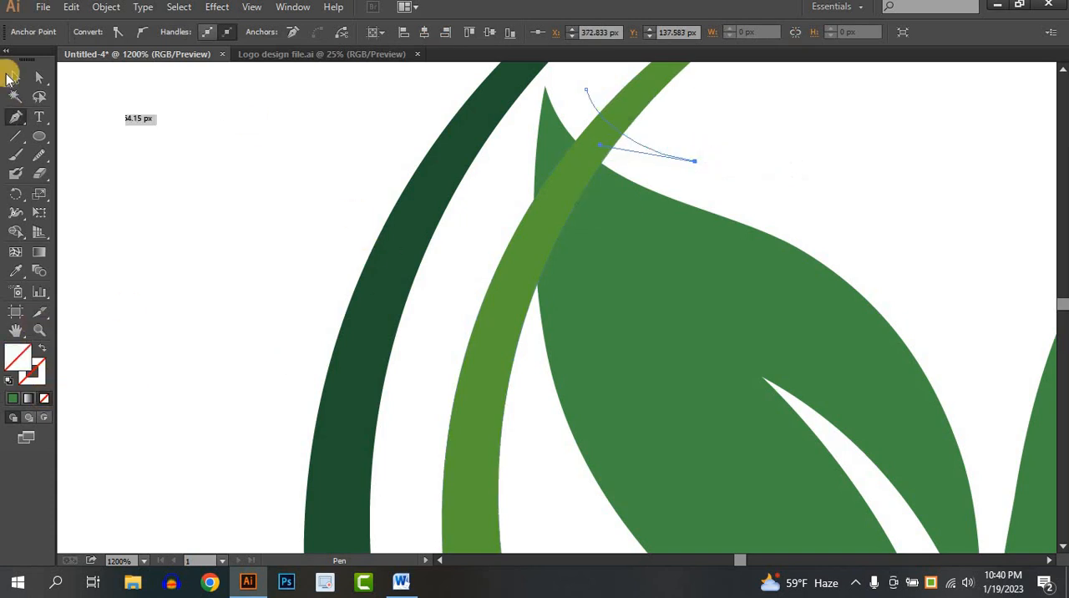
click(10, 77)
click(193, 183)
- Draw a second curved Pen path across the inner crescent, following the outer left edge of the left leaf
click(18, 119)
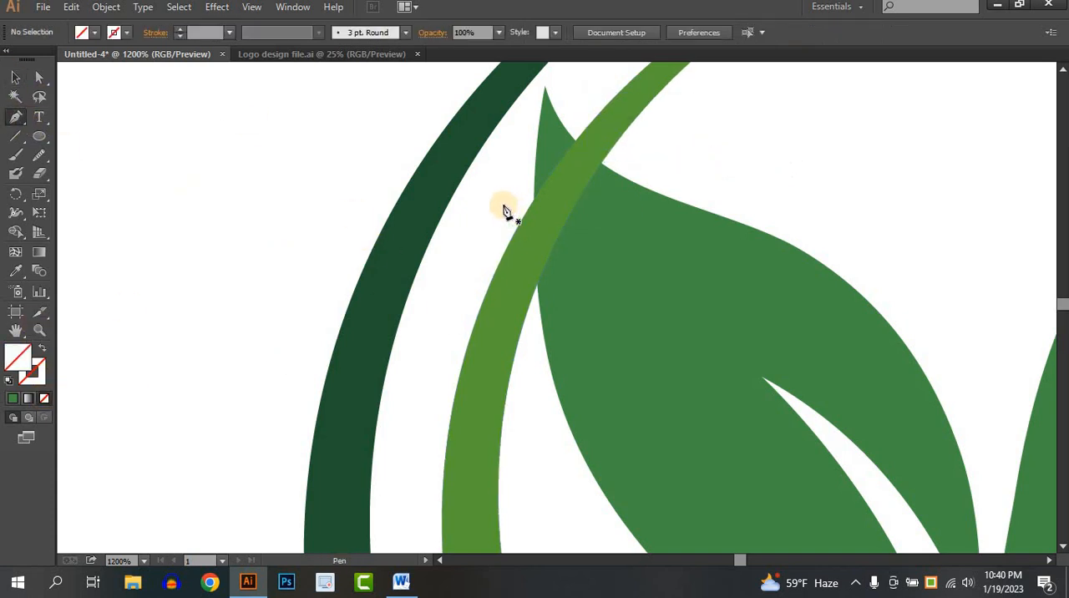
click(497, 204)
drag(541, 418, 593, 469)
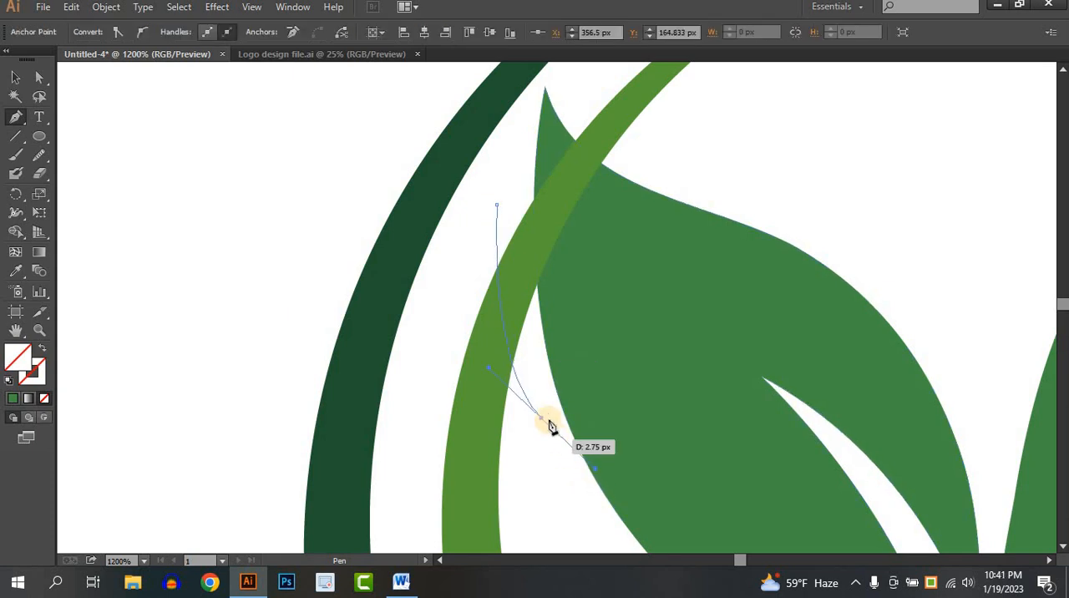
click(541, 419)
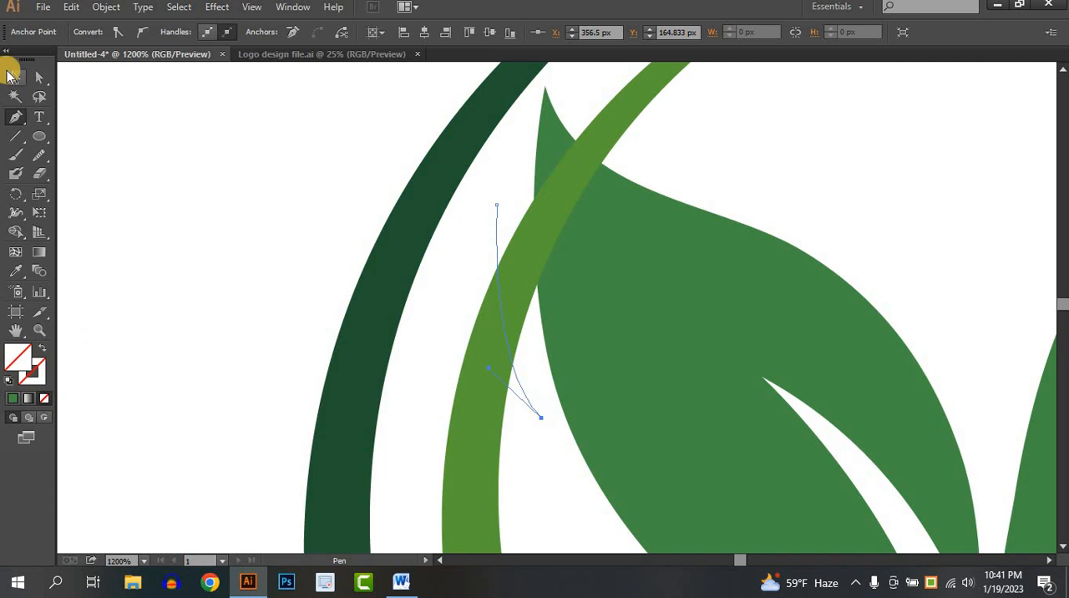
click(14, 76)
click(680, 128)
- Remove the inner crescent's pieces between the two curves and the left leaf with Shape Builder
drag(485, 308, 486, 308)
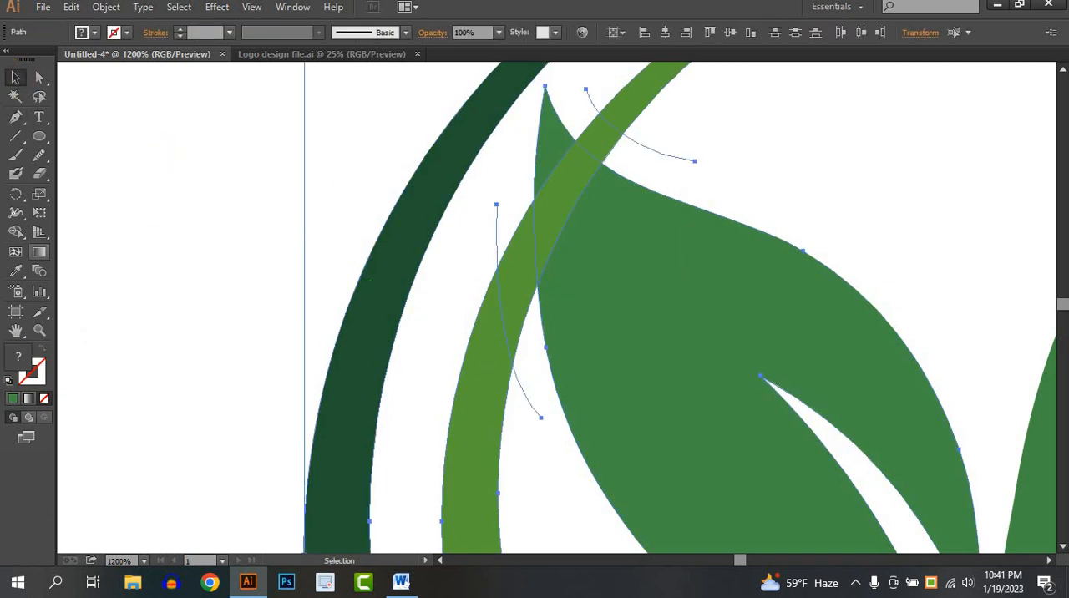
click(15, 231)
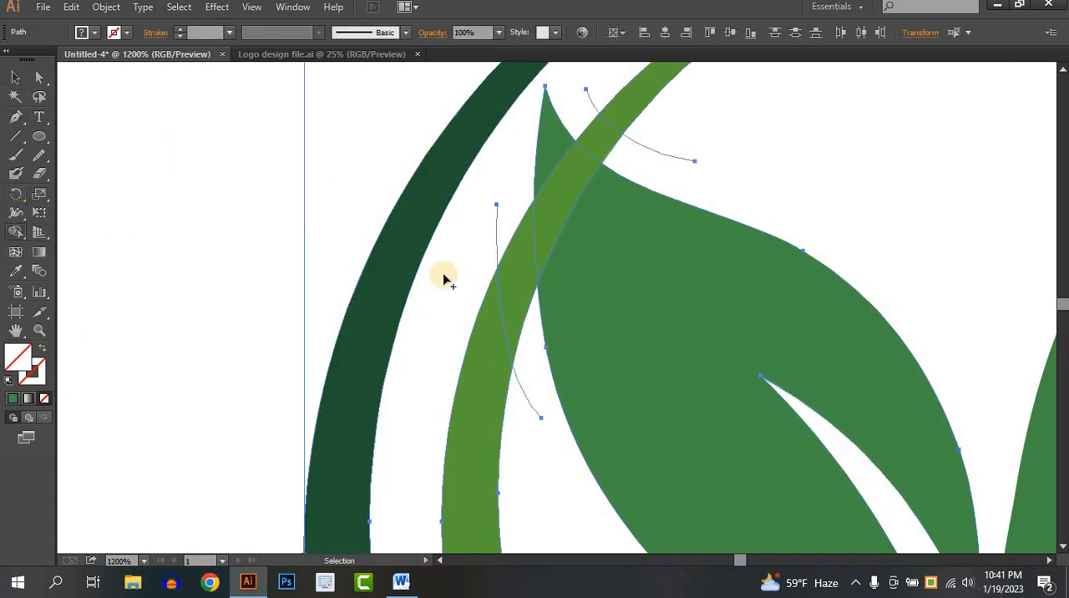
alt+click(520, 267)
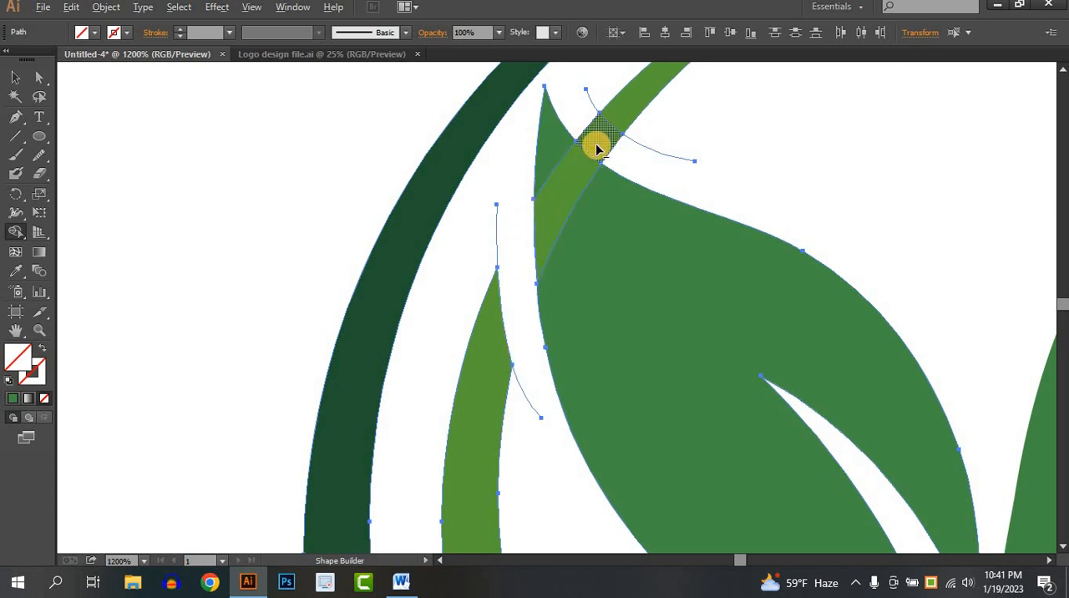
alt+click(595, 143)
- Delete the leftover crescent fragment lying on the left leaf's tip
click(15, 74)
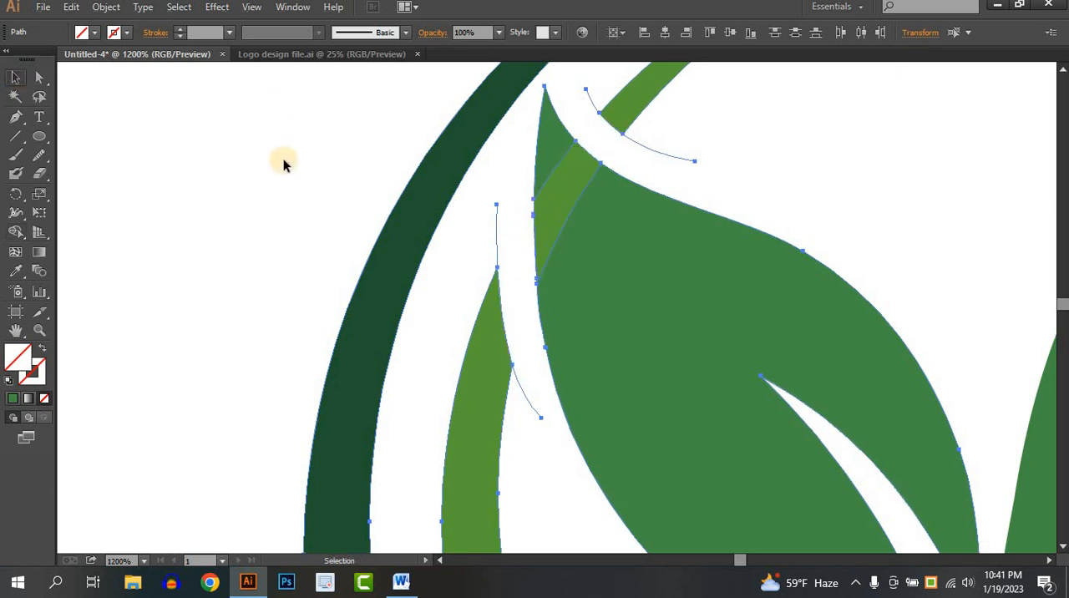
click(282, 162)
click(566, 183)
key(Delete)
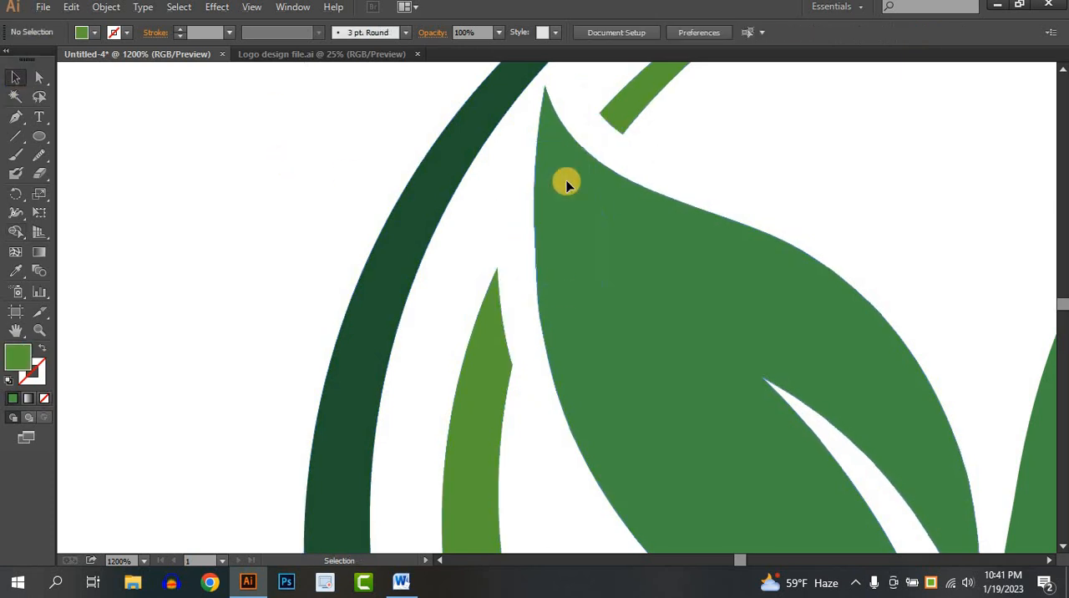
scroll(512, 306, down, 5)
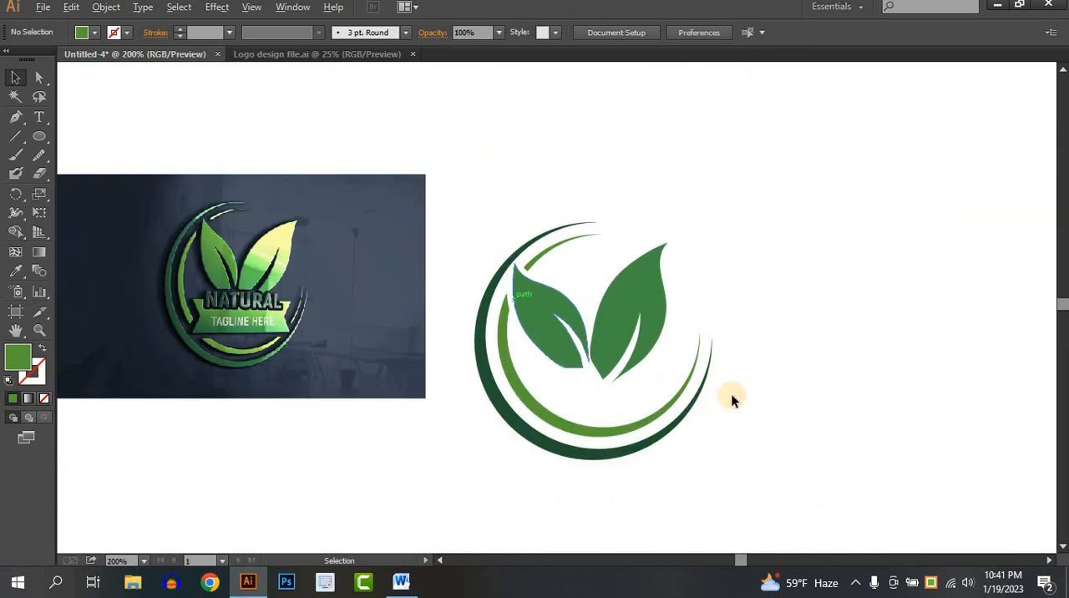
drag(776, 340, 780, 332)
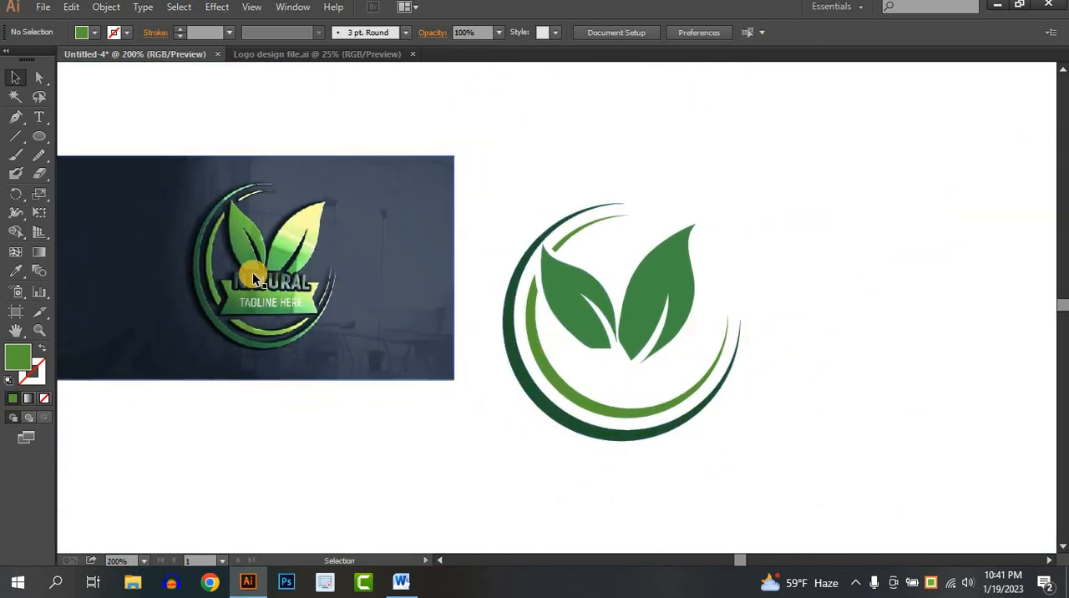
- Draw a green rectangle across the crescents below the leaves and lower its upper edge to the right leaf's bottom tip
scroll(234, 299, up, 2)
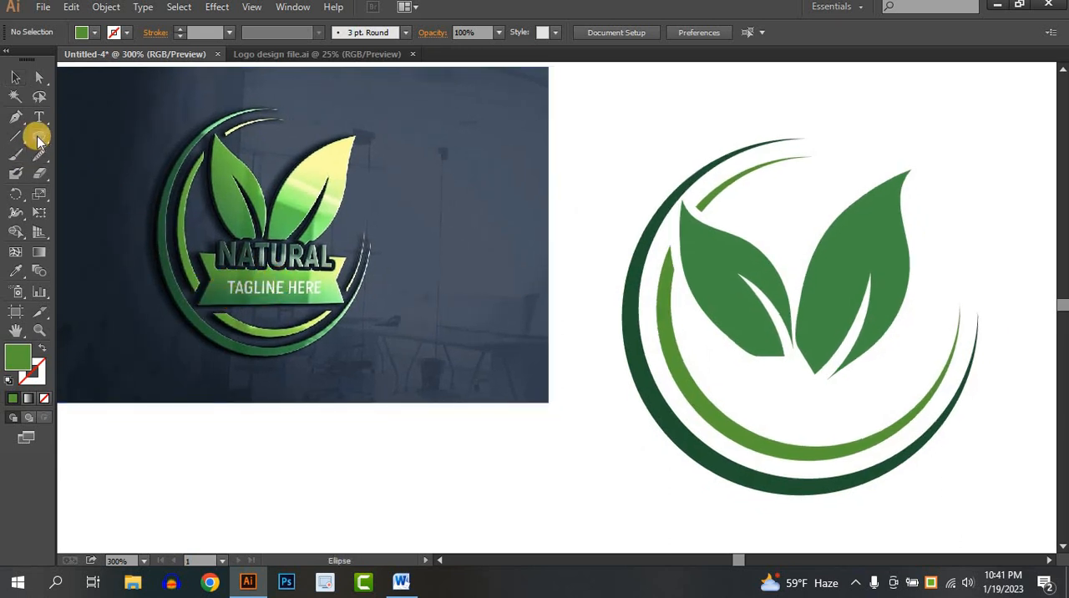
drag(39, 138, 68, 135)
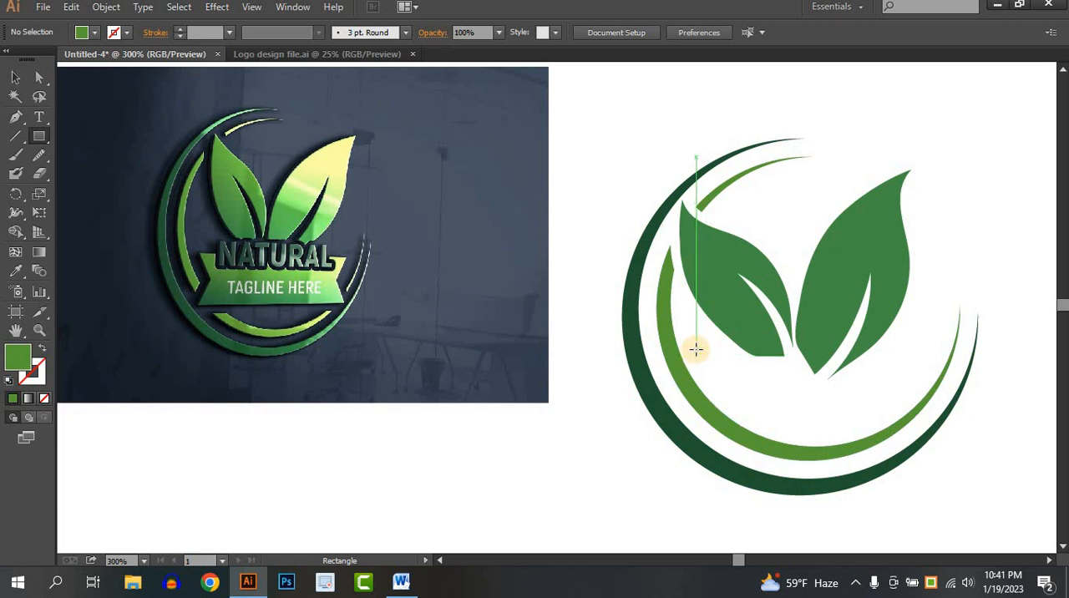
drag(697, 350, 919, 427)
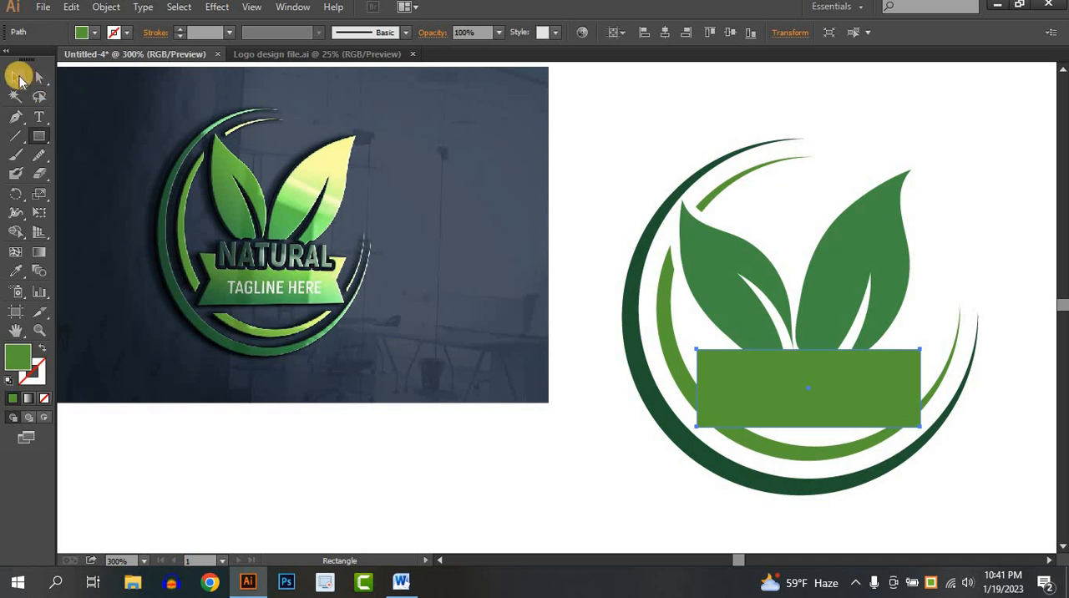
click(15, 77)
click(842, 324)
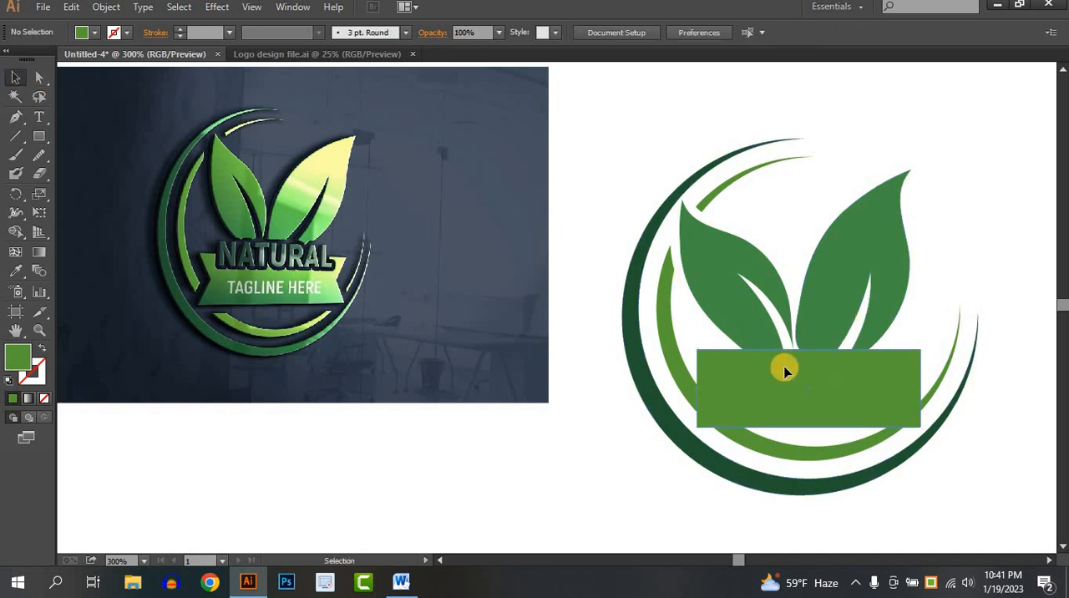
click(789, 366)
drag(812, 351, 810, 373)
click(959, 267)
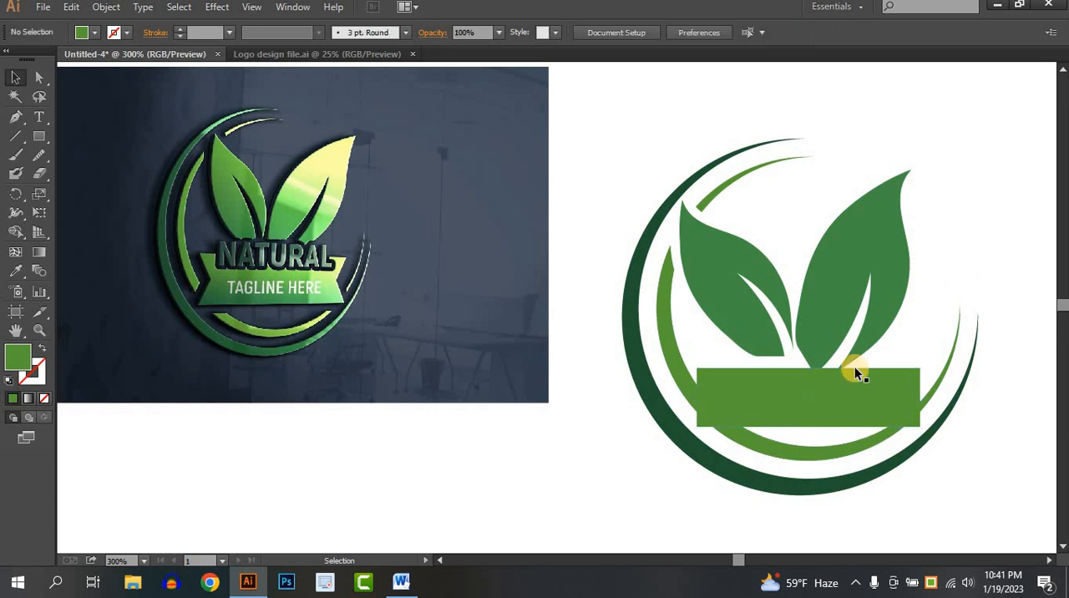
- Add an anchor point at the middle of the rectangle's left edge and another at the middle of its right edge
click(772, 407)
key(ctrl+plus)
key(ctrl+plus)
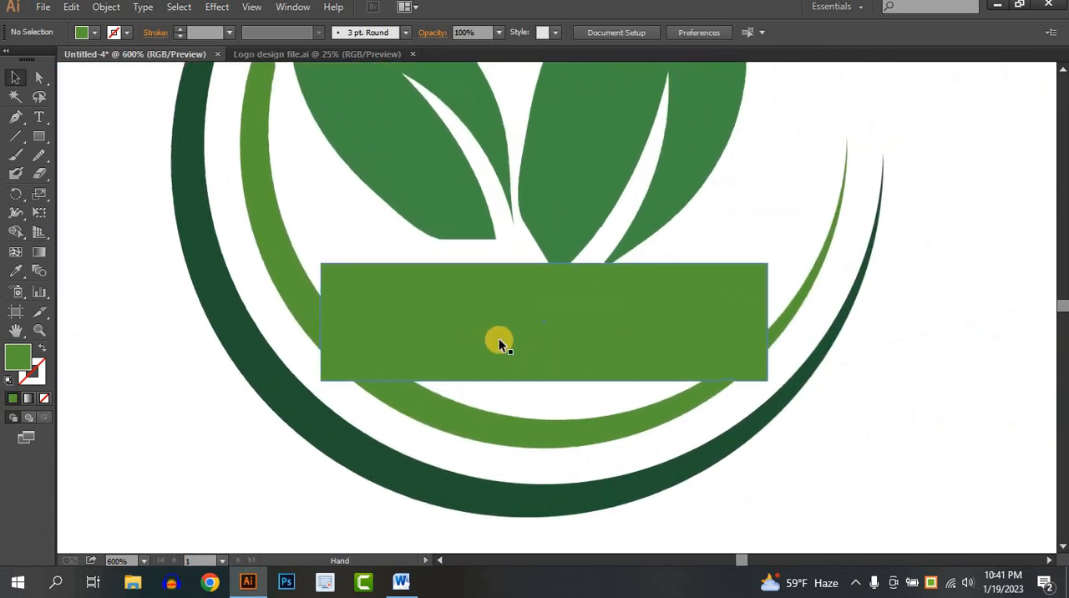
drag(15, 116, 80, 136)
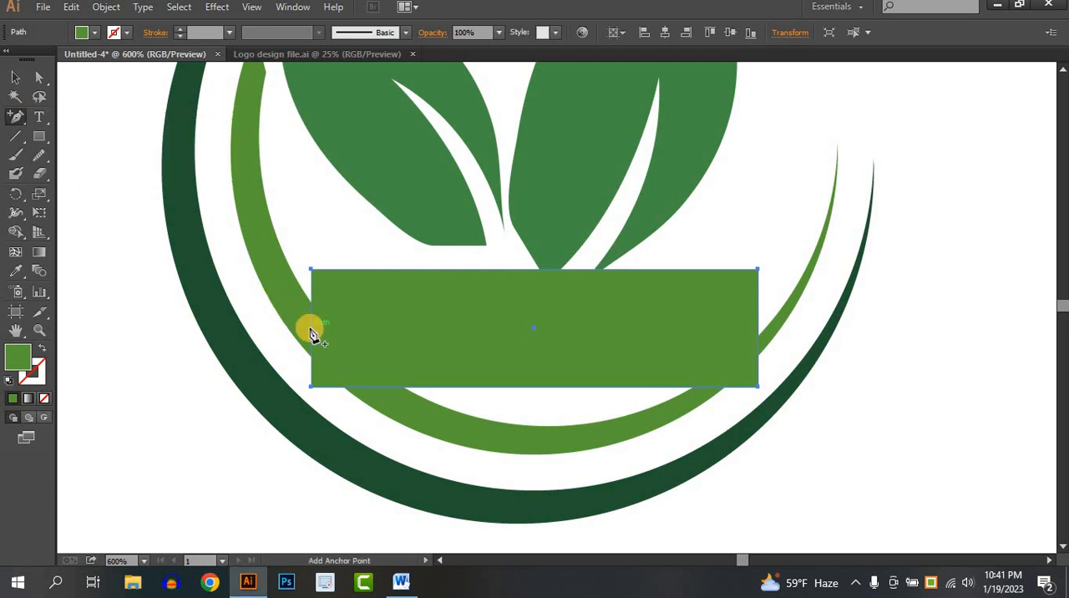
click(310, 328)
click(759, 328)
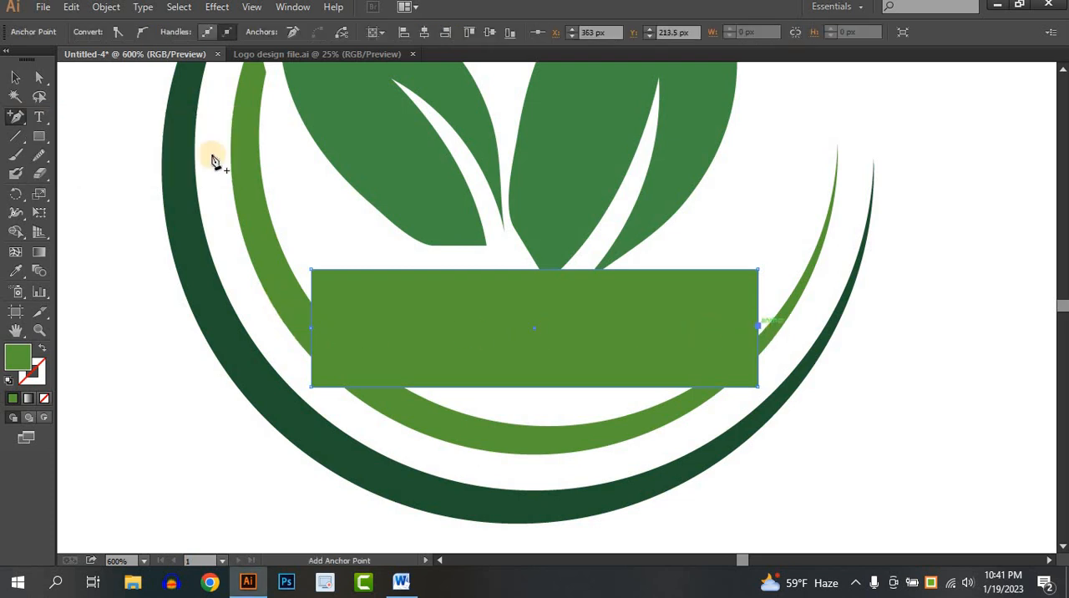
- Move both side midpoints of the rectangle inward by about 9 px to form notched ribbon ends
click(36, 77)
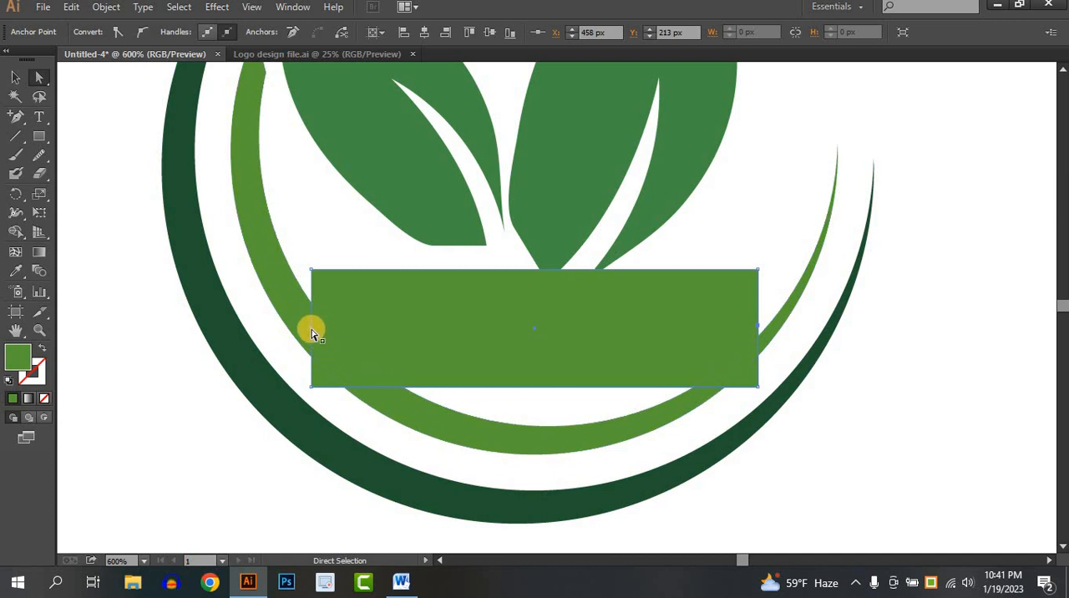
drag(311, 329, 353, 327)
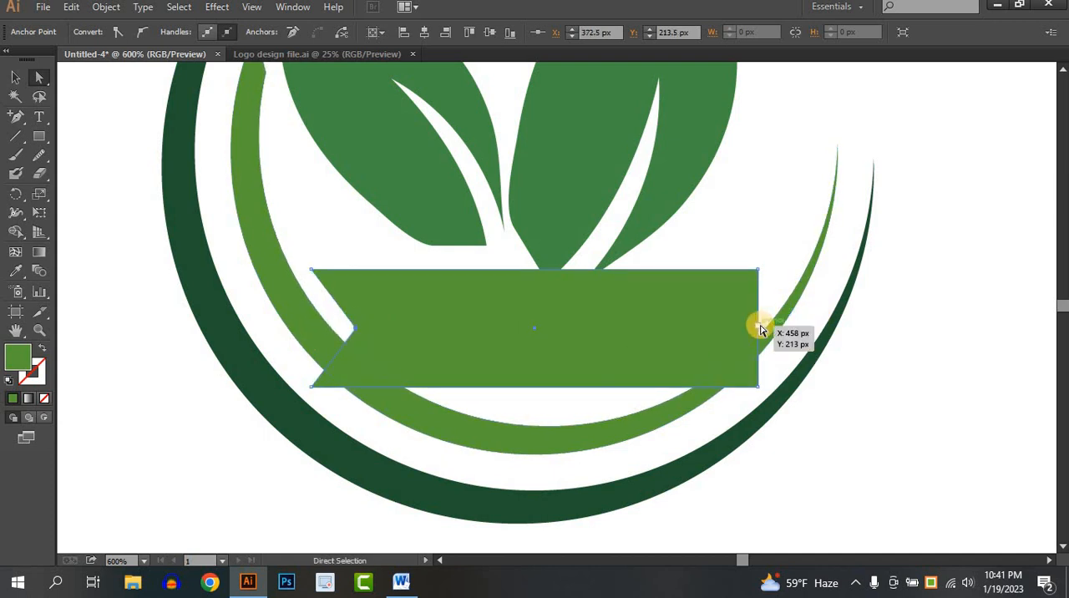
drag(740, 324, 718, 325)
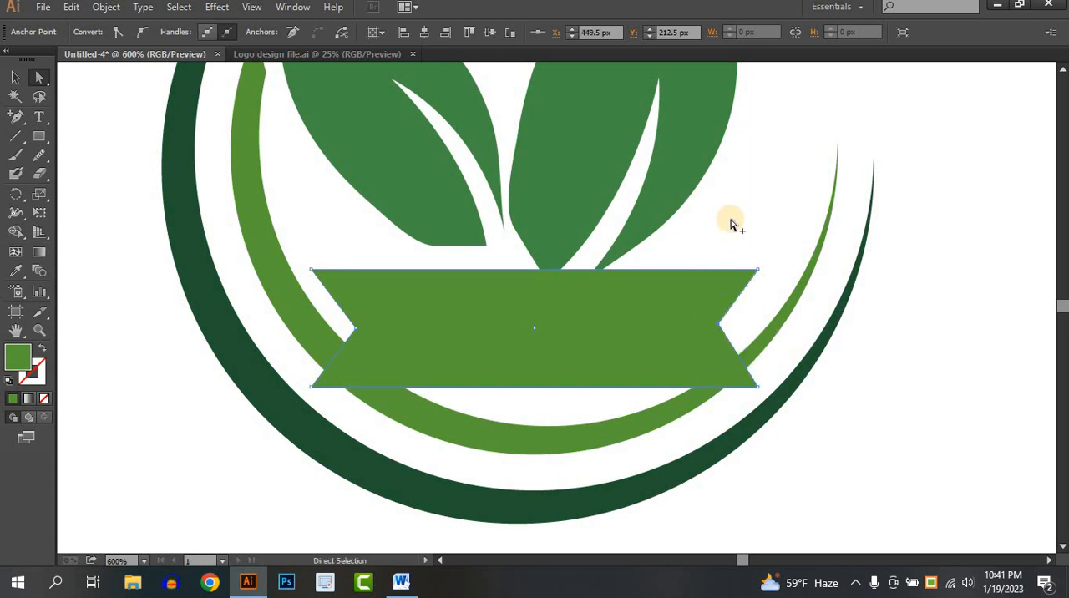
click(734, 218)
scroll(735, 219, down, 2)
drag(349, 331, 413, 378)
drag(351, 332, 410, 364)
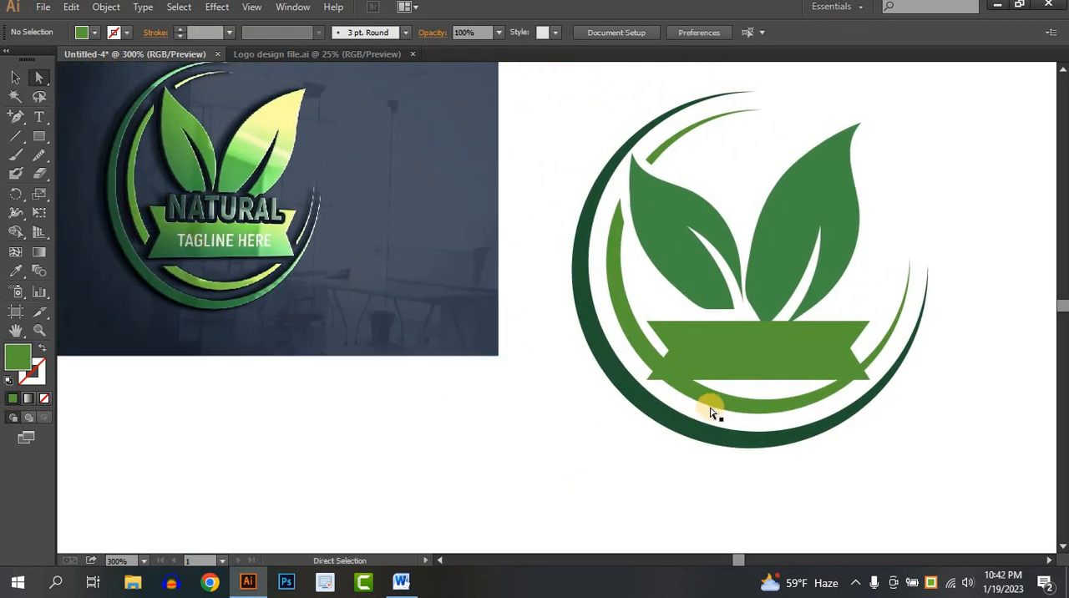
- Fill the notched ribbon shape with red
click(15, 81)
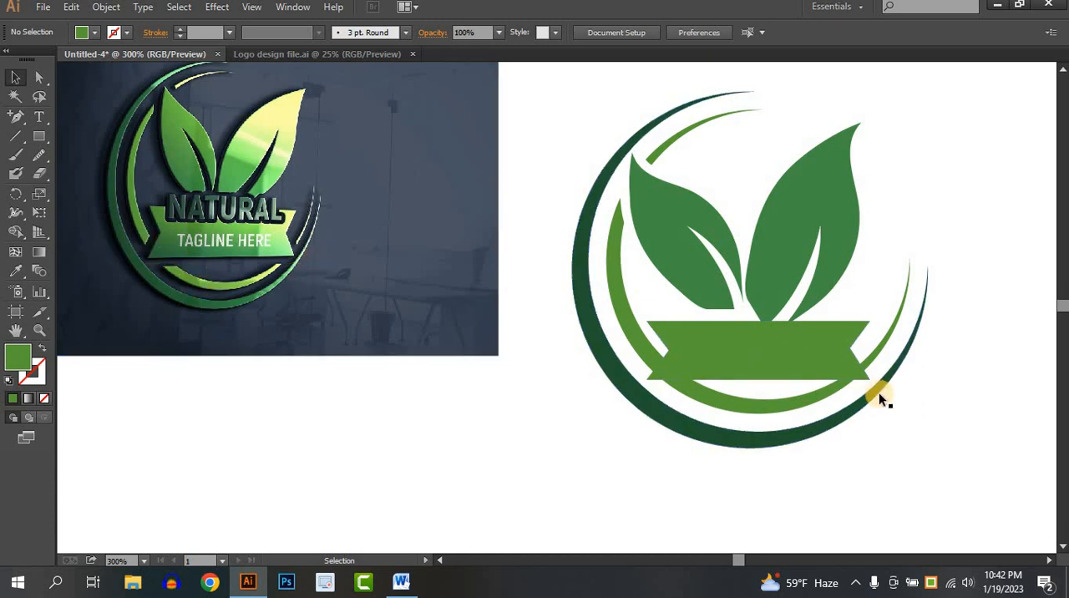
scroll(875, 392, up, 2)
drag(788, 382, 661, 365)
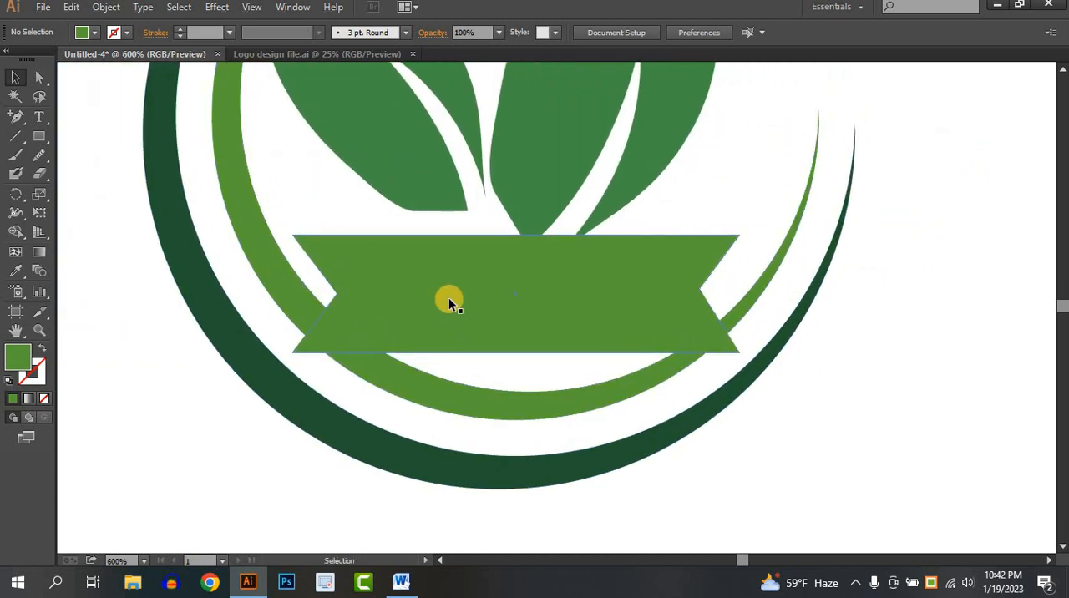
click(449, 299)
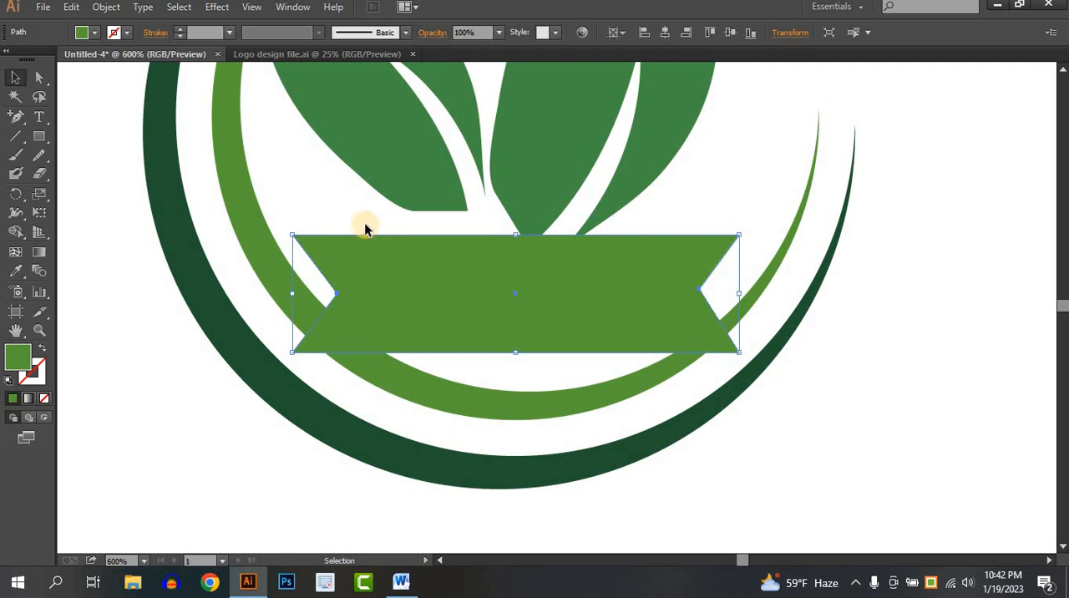
click(365, 222)
click(423, 296)
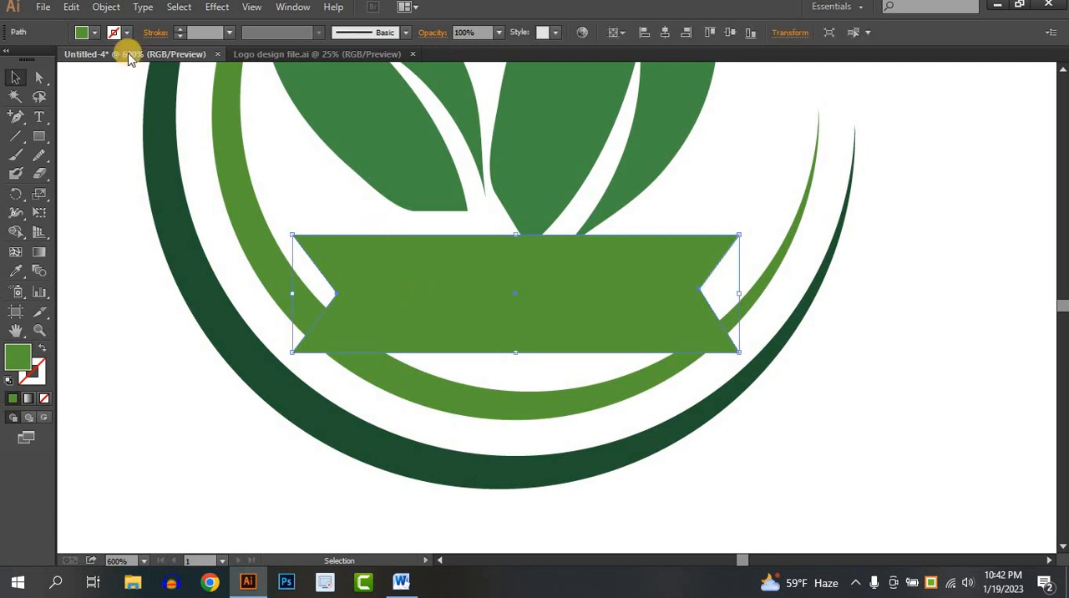
click(97, 32)
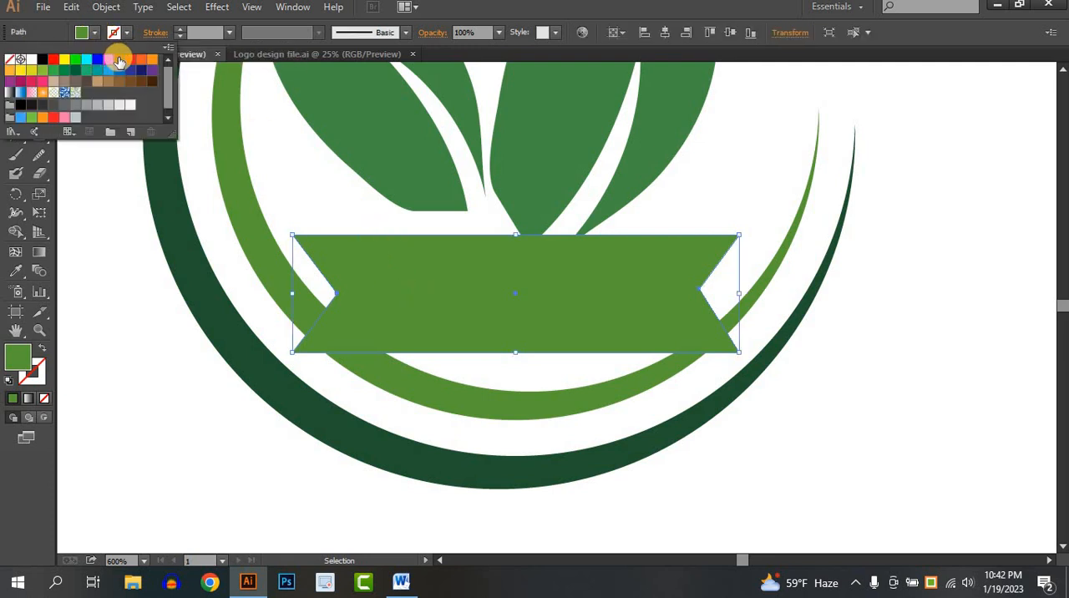
click(234, 415)
click(480, 321)
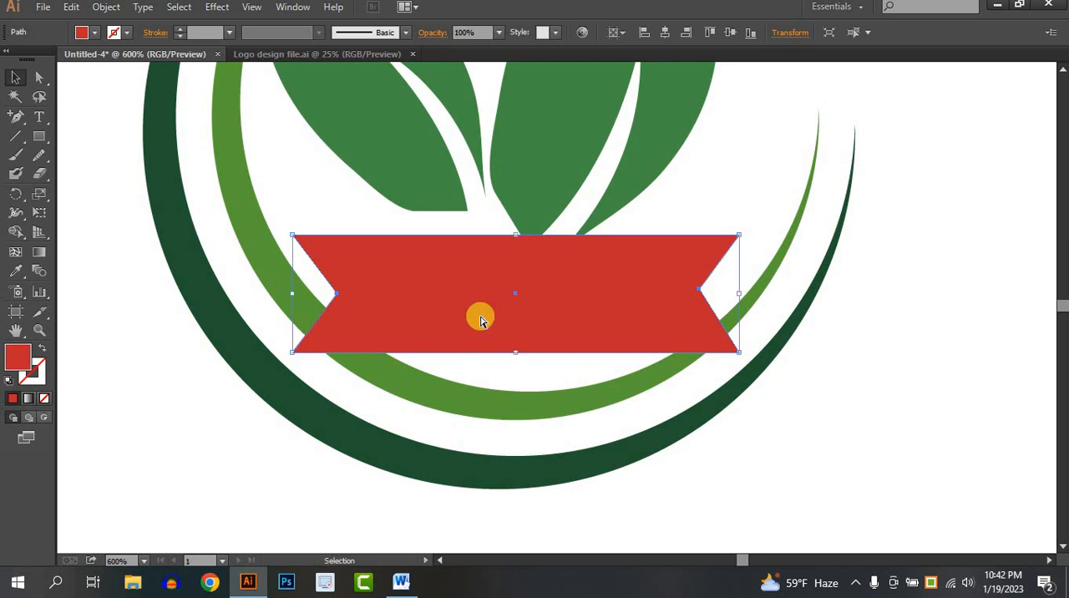
key(ctrl+shift+a)
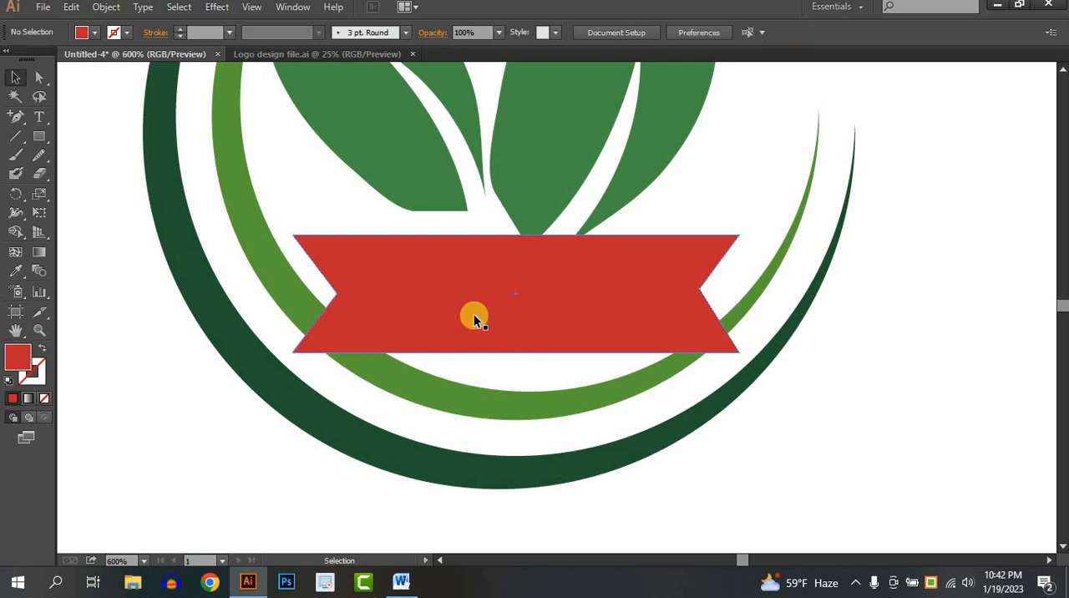
- Give the red ribbon a black stroke and increase the stroke's weight
click(392, 309)
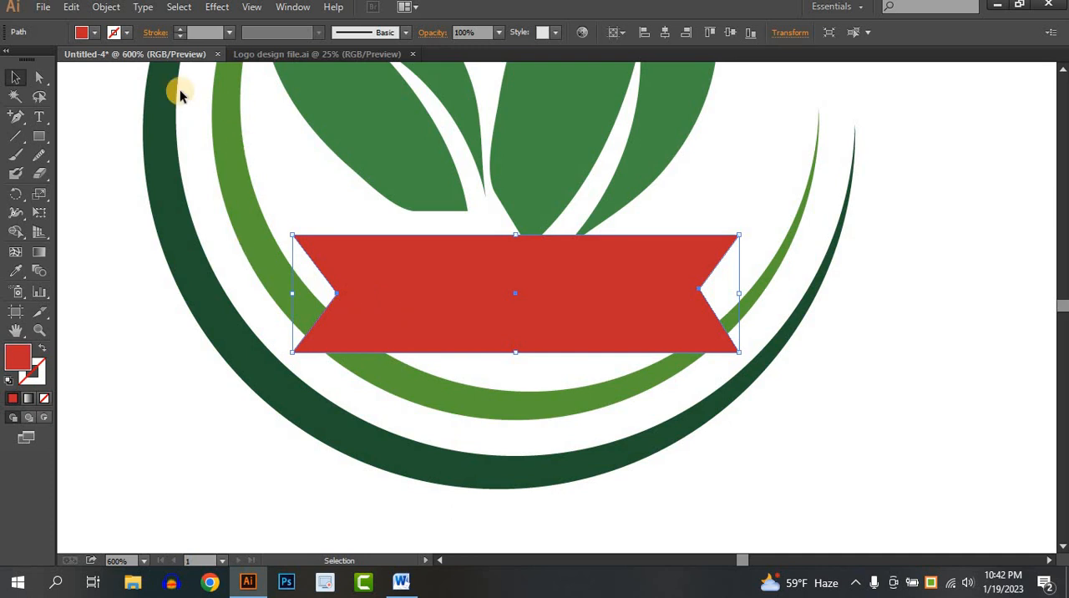
click(116, 34)
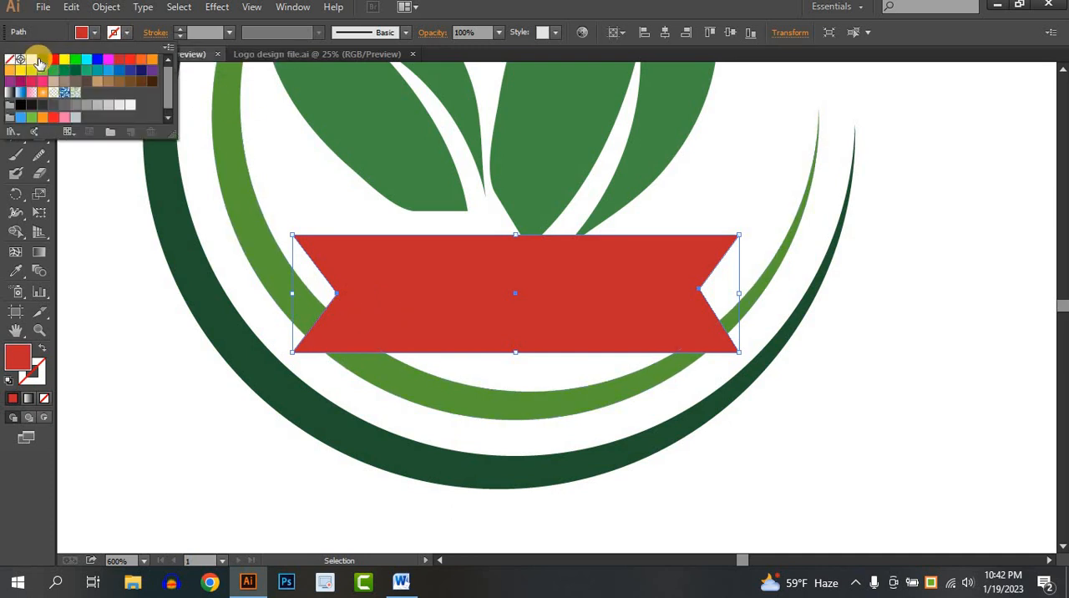
click(40, 61)
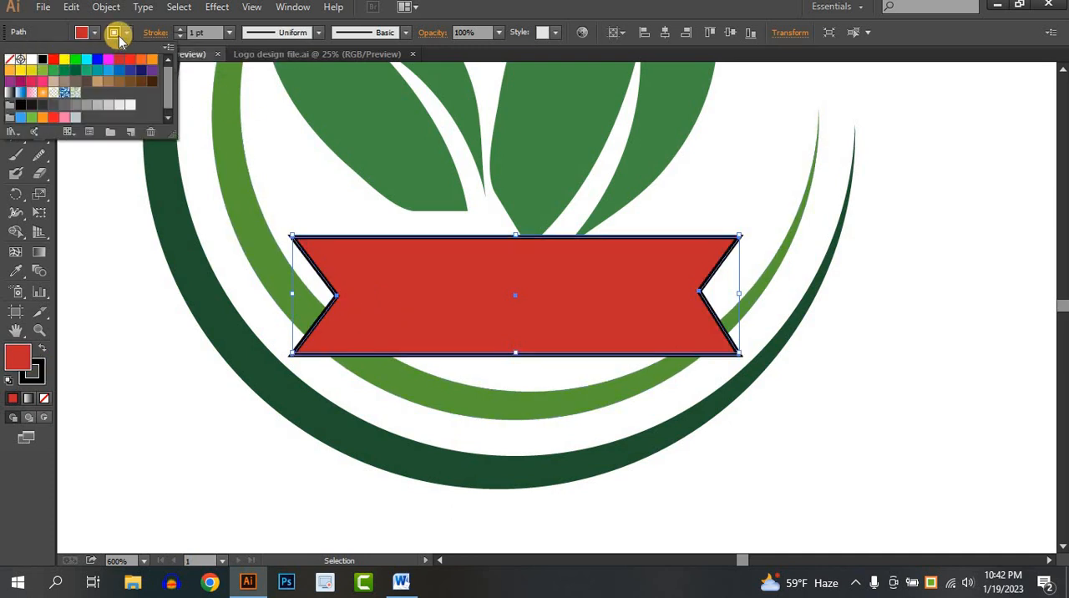
click(180, 30)
click(180, 29)
click(180, 29)
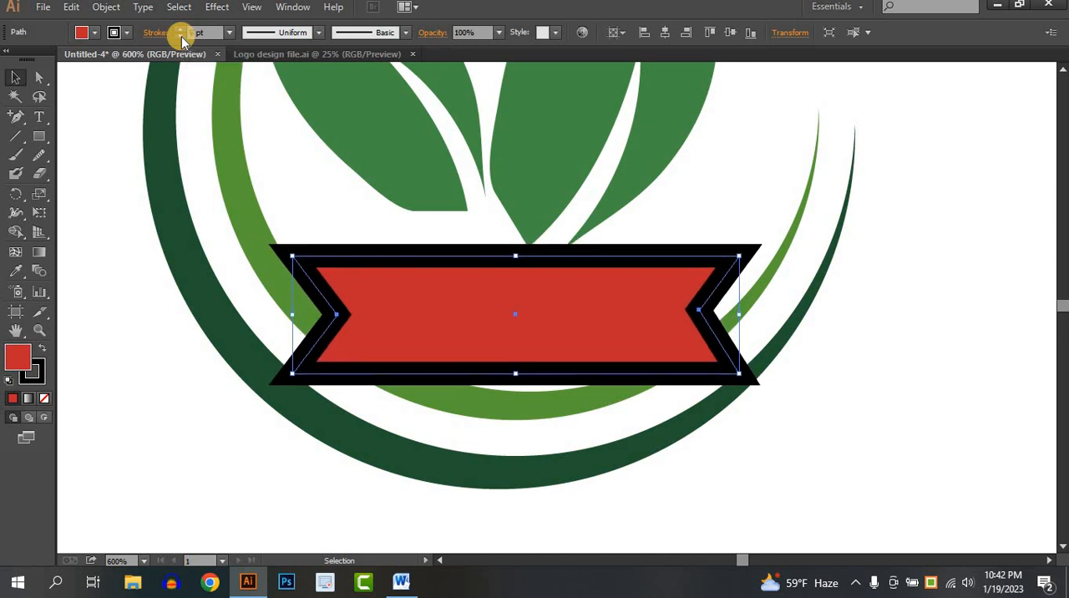
- Try reducing the ribbon's stroke weight step by step down to no stroke
click(182, 36)
click(181, 37)
click(181, 37)
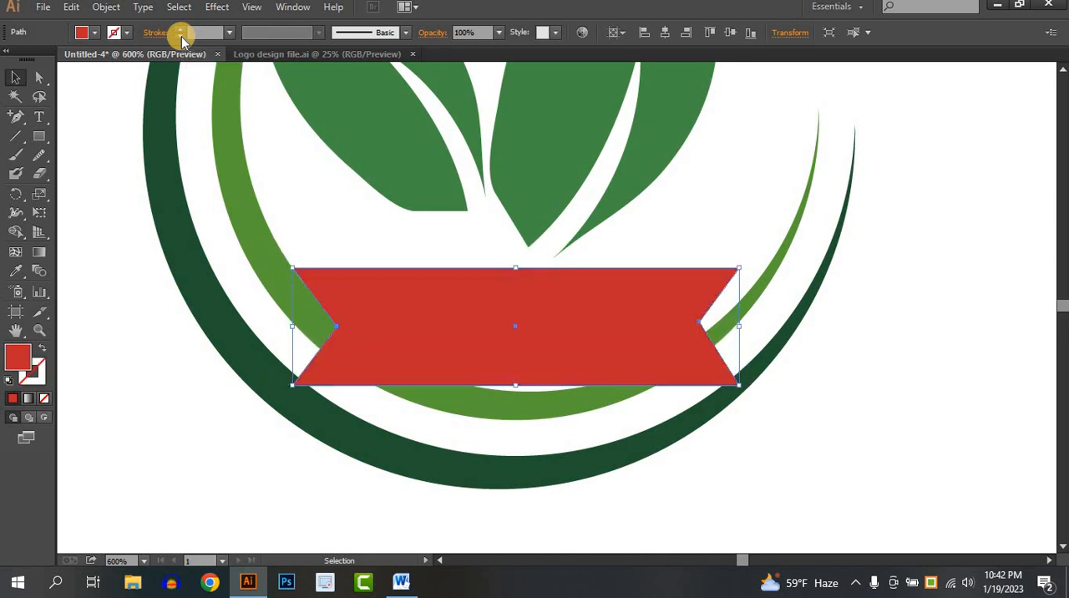
click(871, 355)
- Undo the stroke weight changes back to a 3 pt black stroke around the ribbon
key(ctrl+z)
key(ctrl+z)
key(ctrl+z)
key(ctrl+z)
key(ctrl+z)
key(ctrl+z)
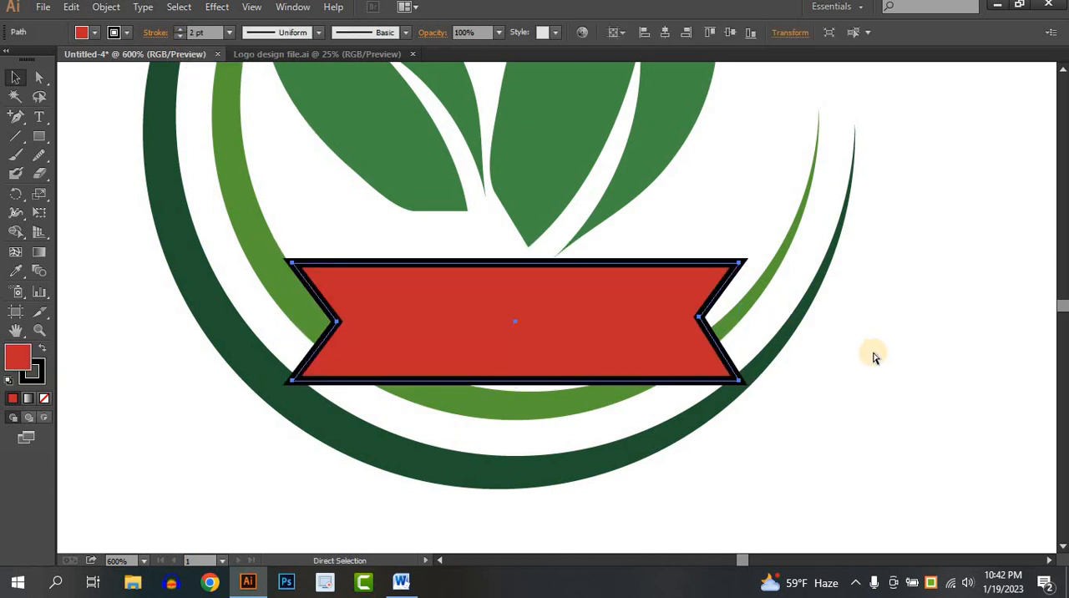
key(ctrl+z)
key(ctrl+z)
key(ctrl+z)
key(ctrl+z)
key(ctrl+z)
key(ctrl+z)
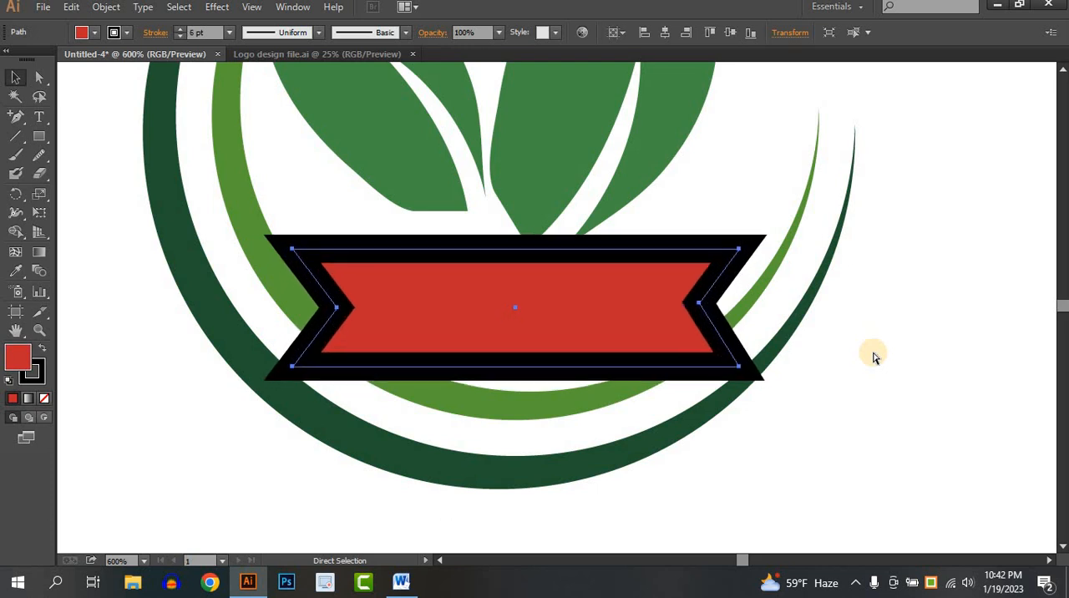
- Expand the ribbon's fill and stroke into separate shapes
click(573, 270)
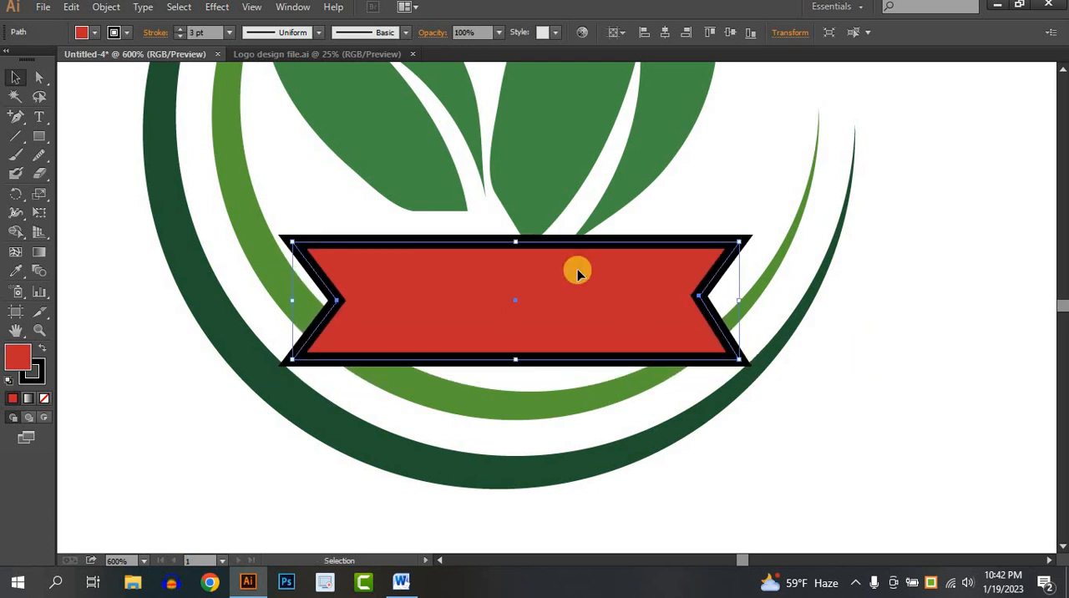
click(105, 9)
click(155, 174)
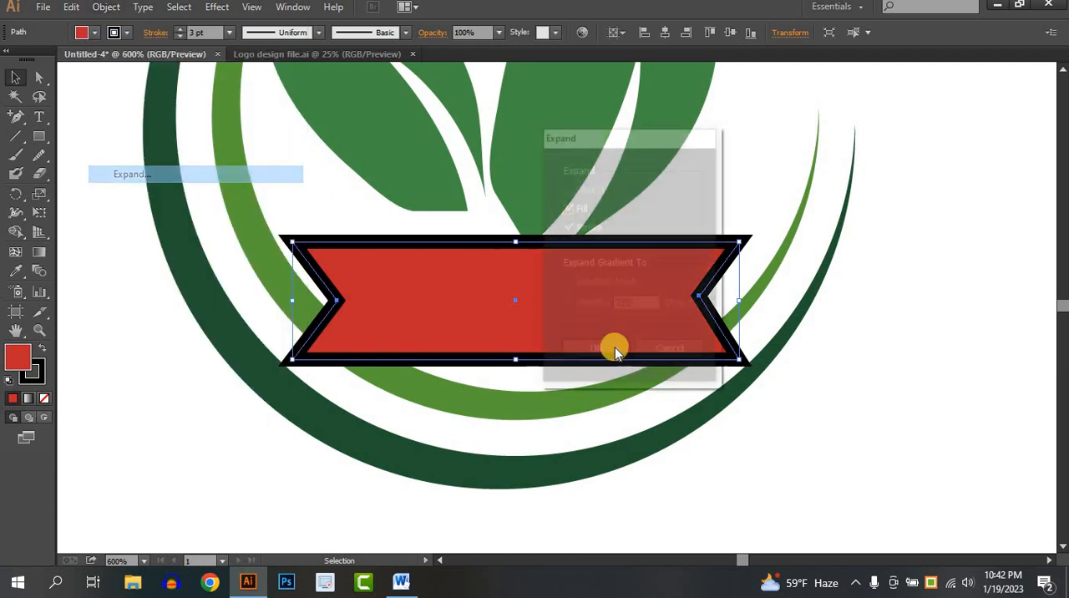
click(619, 352)
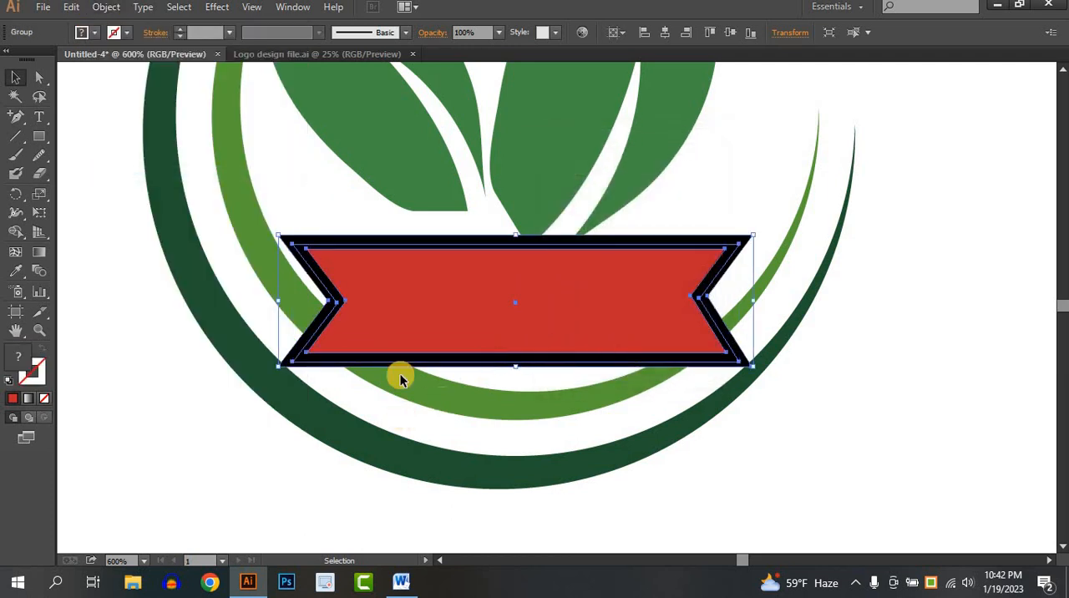
- Remove the expanded ribbon, its black outline and the inner crescent parts they overlap with Shape Builder
shift+click(401, 405)
click(18, 236)
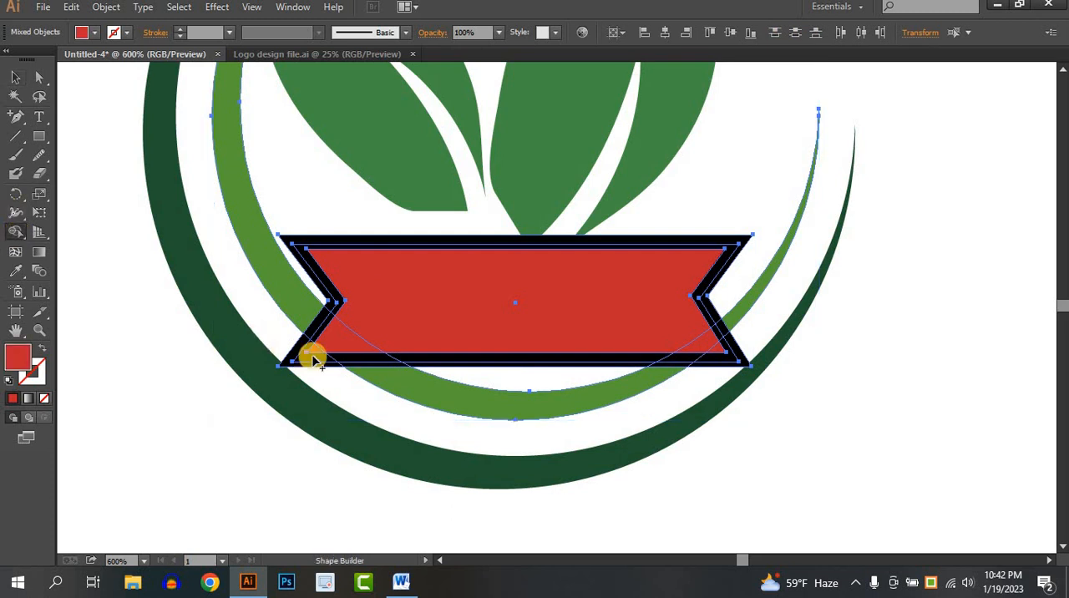
mouse_move(292, 363)
mouse_down()
mouse_move(380, 312)
mouse_move(341, 337)
mouse_move(376, 368)
mouse_up()
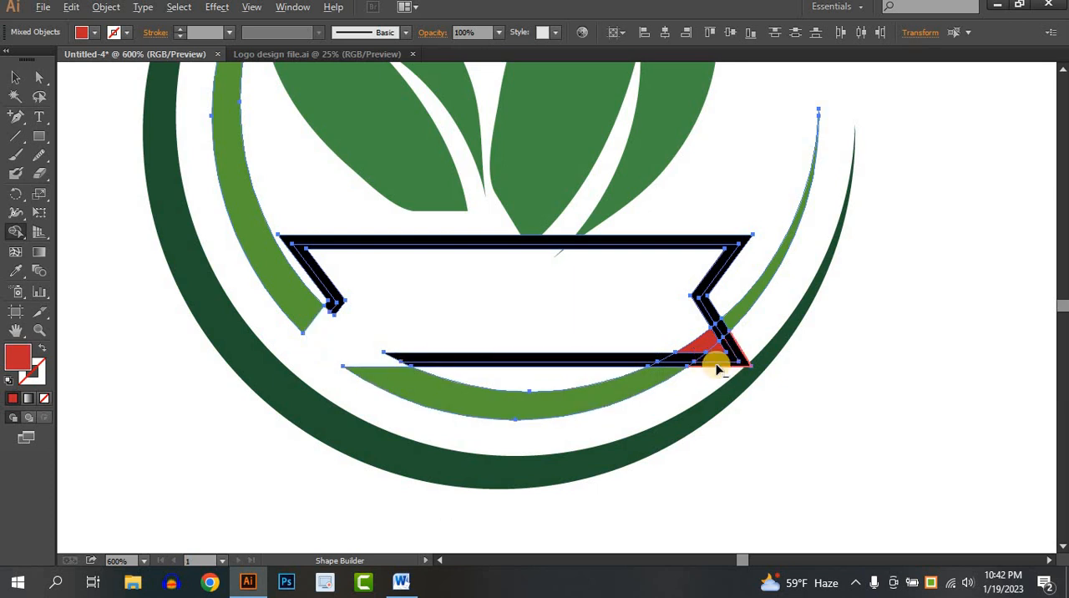
mouse_move(716, 368)
mouse_down()
mouse_move(717, 325)
mouse_move(678, 363)
mouse_move(701, 344)
mouse_move(718, 259)
mouse_move(759, 223)
mouse_up()
mouse_move(614, 361)
mouse_down()
mouse_move(604, 368)
mouse_move(587, 336)
mouse_move(568, 330)
mouse_up()
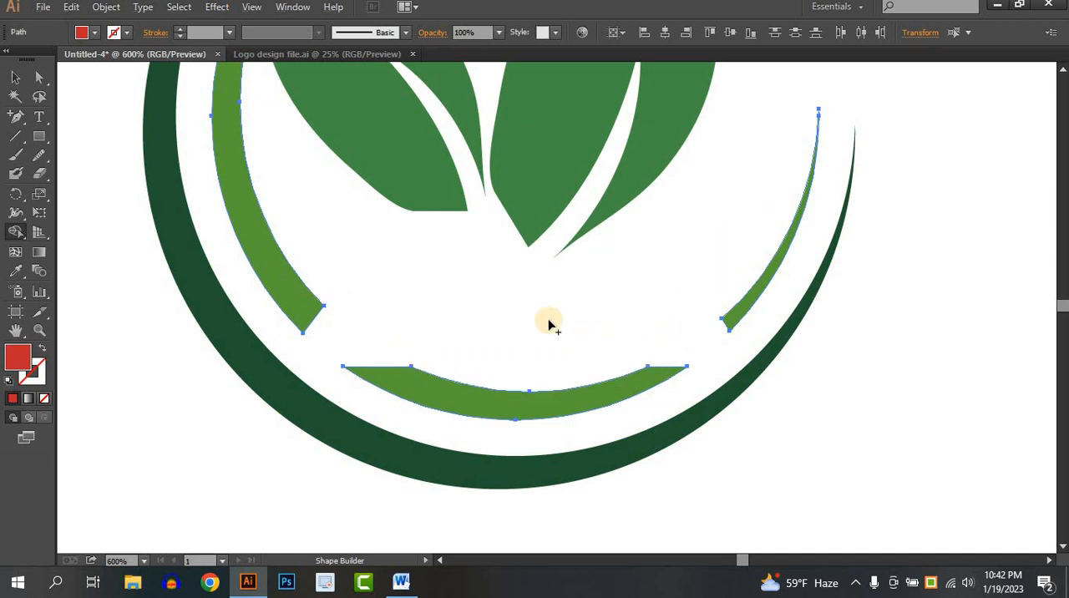
- Paste the copied red ribbon without stroke in front, at its original place in the crescent gap
click(15, 77)
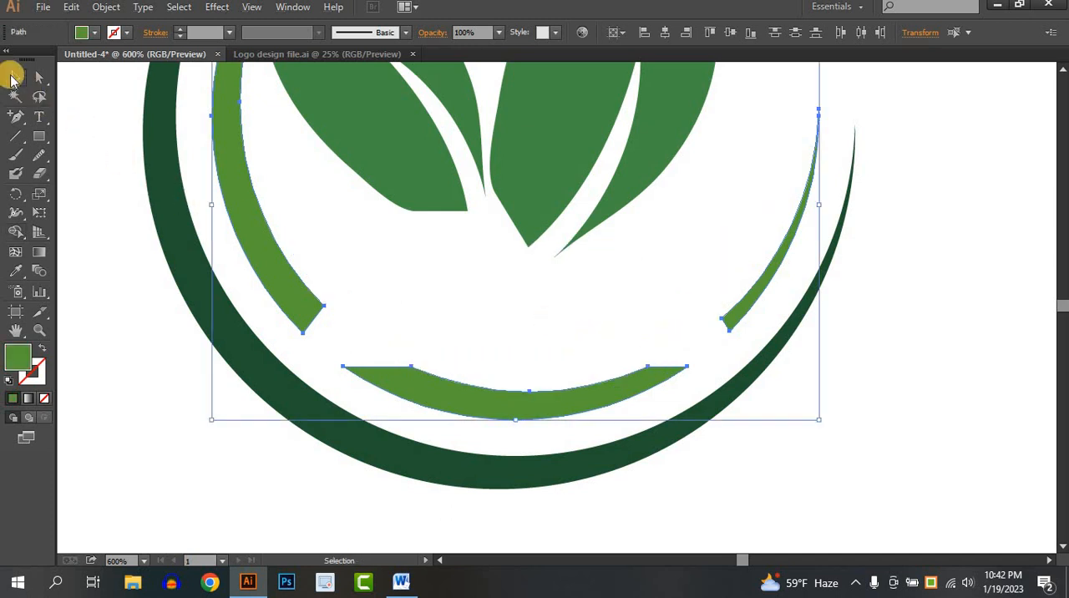
click(174, 407)
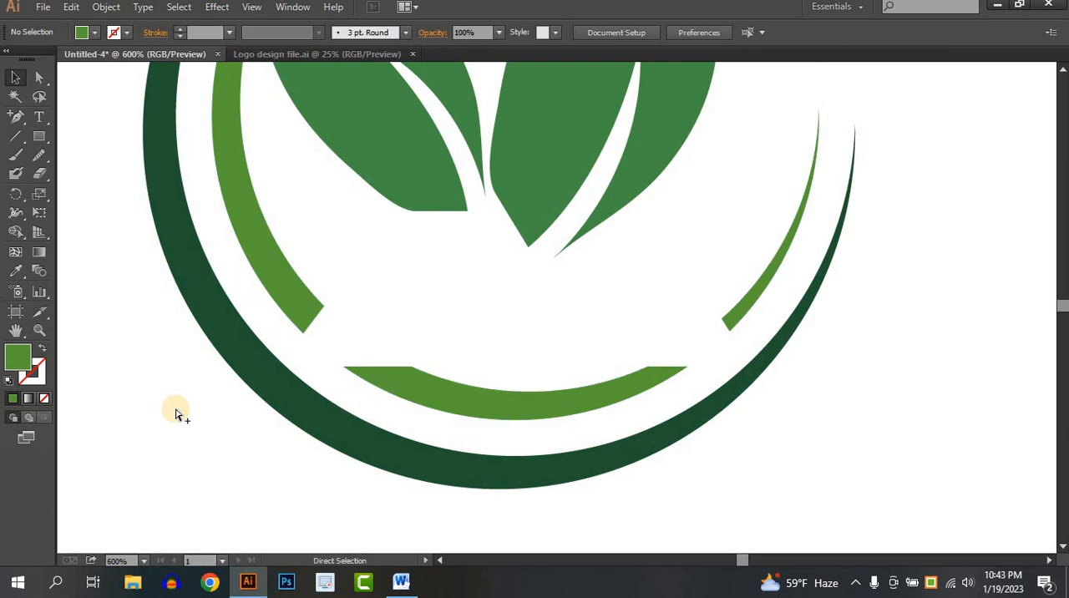
key(ctrl+f)
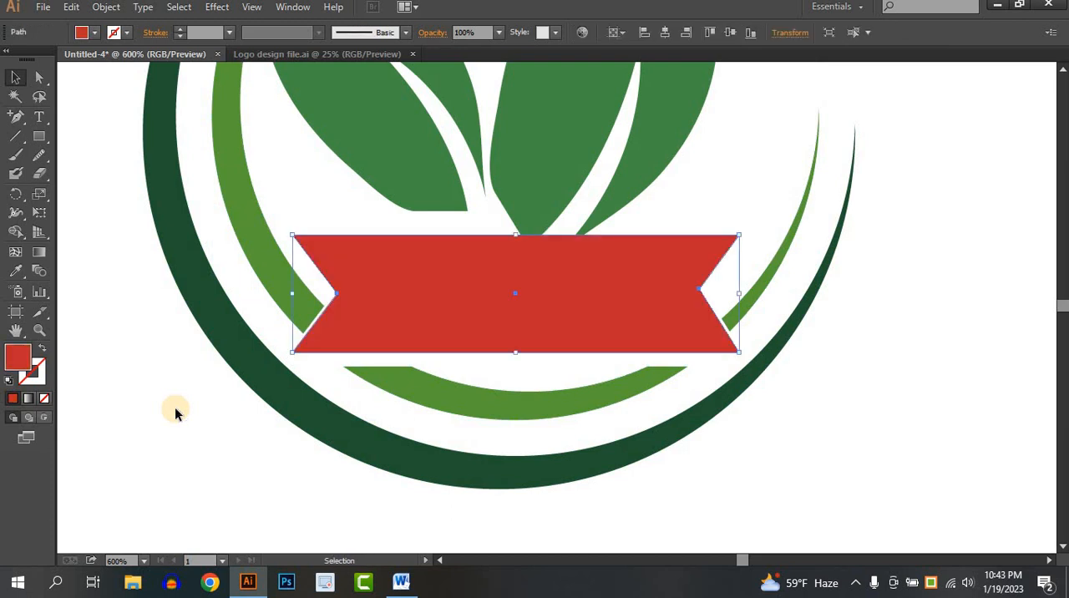
- Nudge the red ribbon slightly downward so it sits closer to the lower part of the inner crescent
click(852, 395)
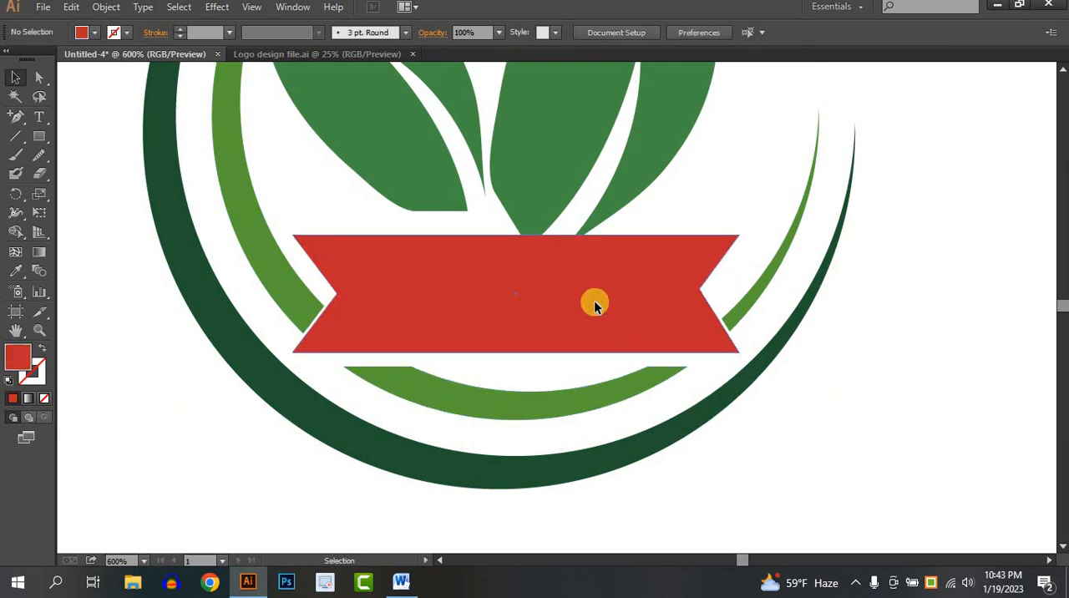
drag(595, 306, 614, 315)
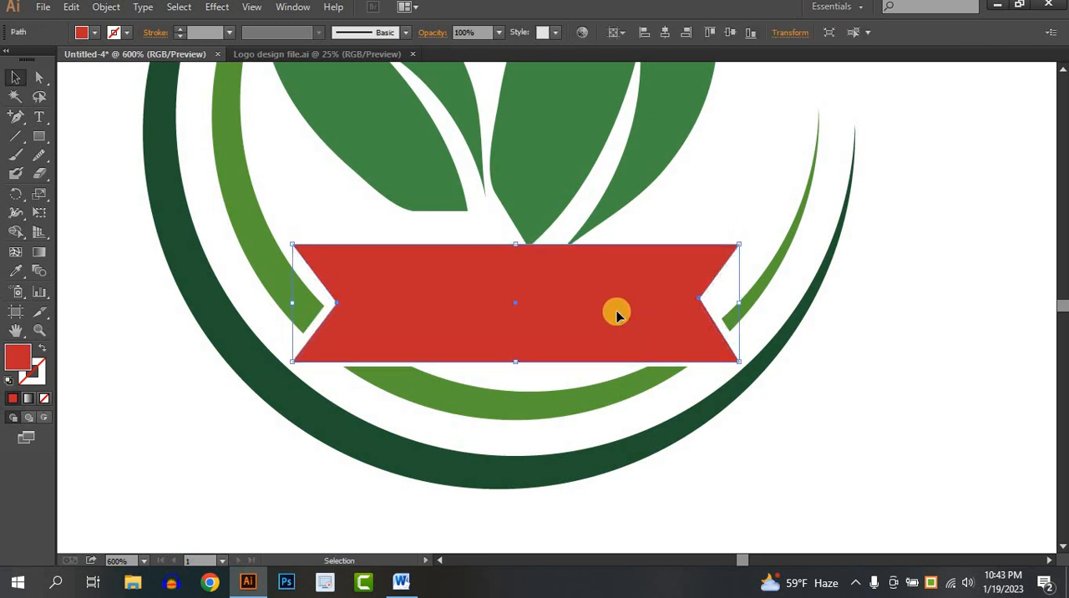
click(922, 382)
scroll(922, 381, down, 2)
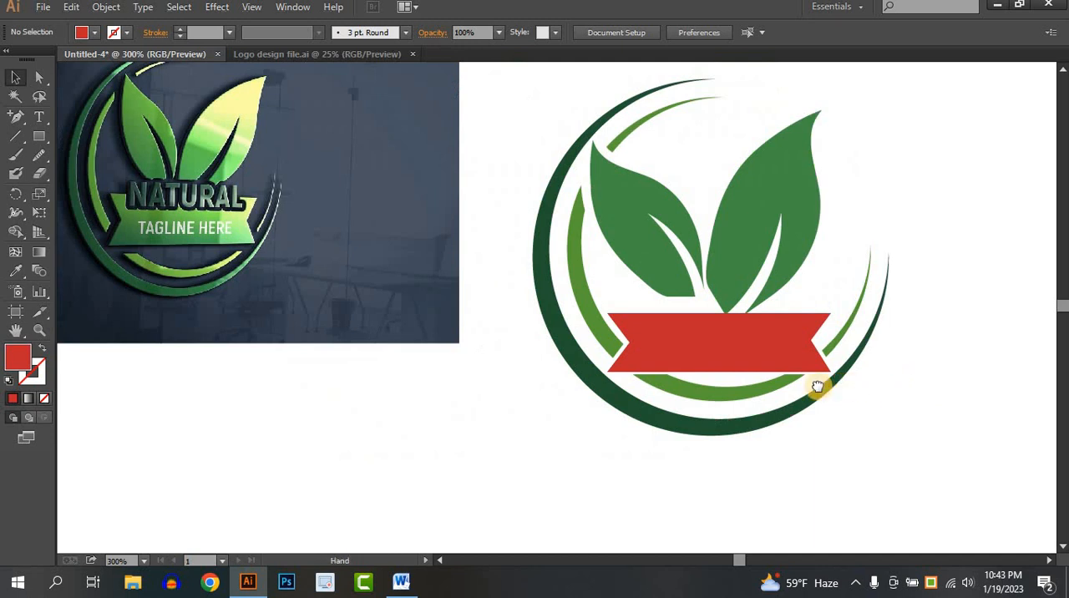
drag(731, 360, 695, 361)
click(695, 362)
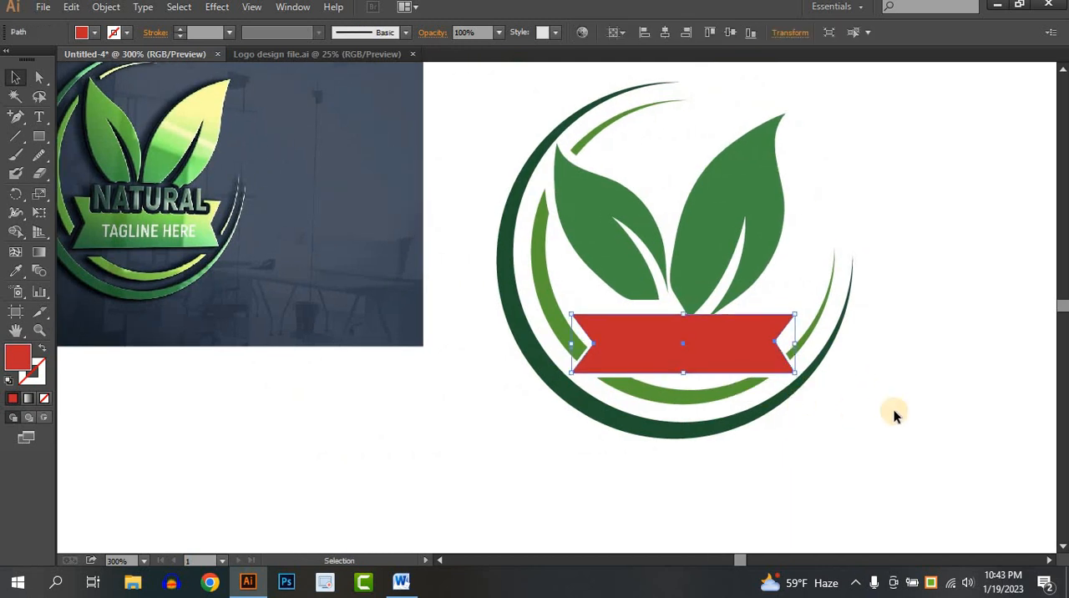
click(894, 412)
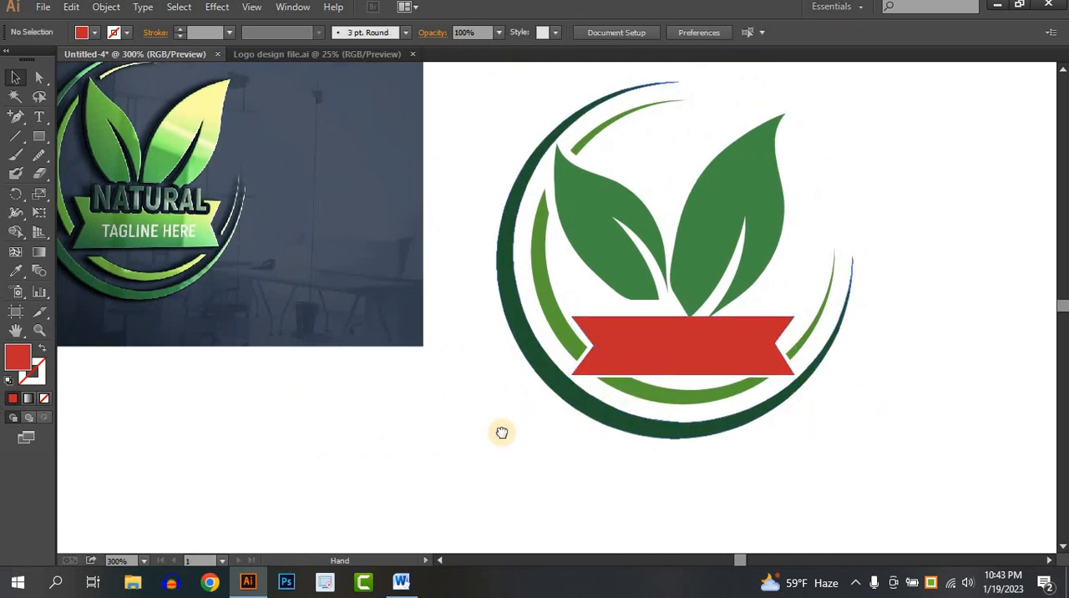
- Add the point text "NATURAL" on the blank canvas below the reference image, matching the reference wording
mouse_move(527, 446)
mouse_down()
mouse_move(559, 446)
mouse_move(546, 446)
mouse_up()
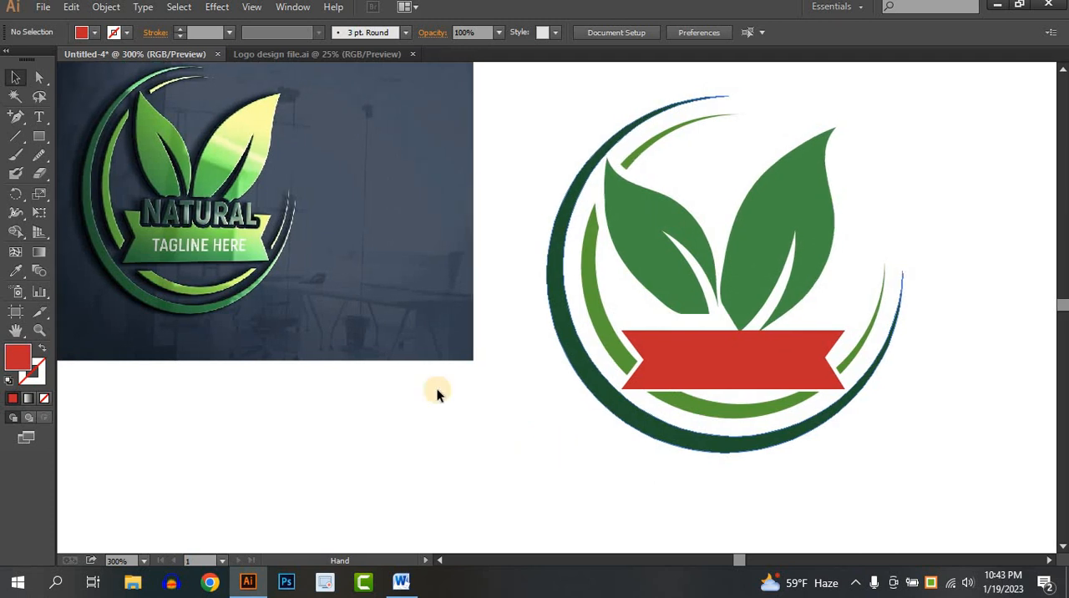
click(38, 117)
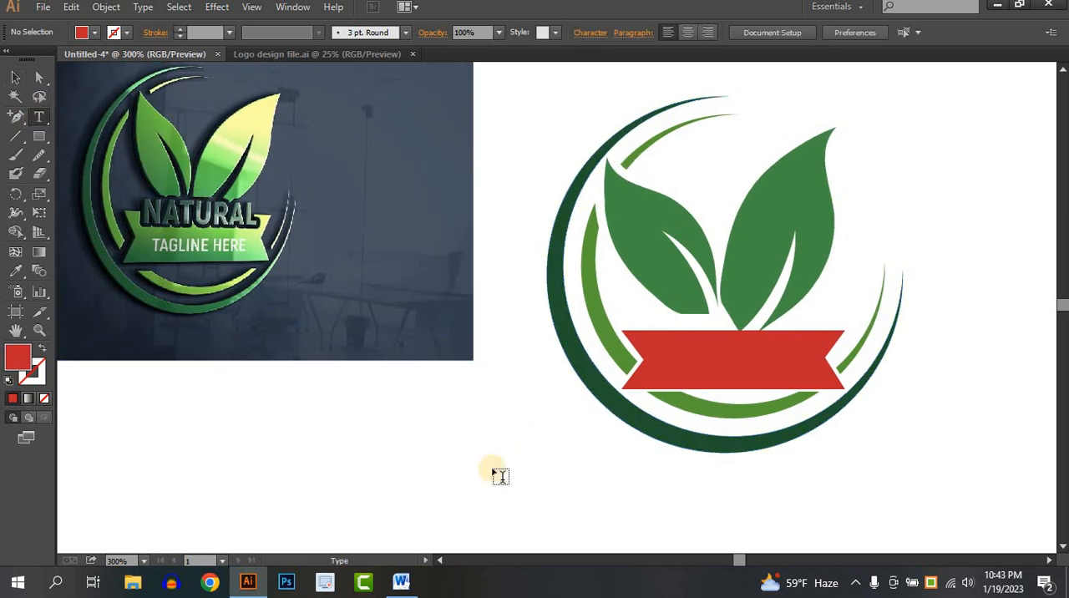
scroll(323, 298, down, 1)
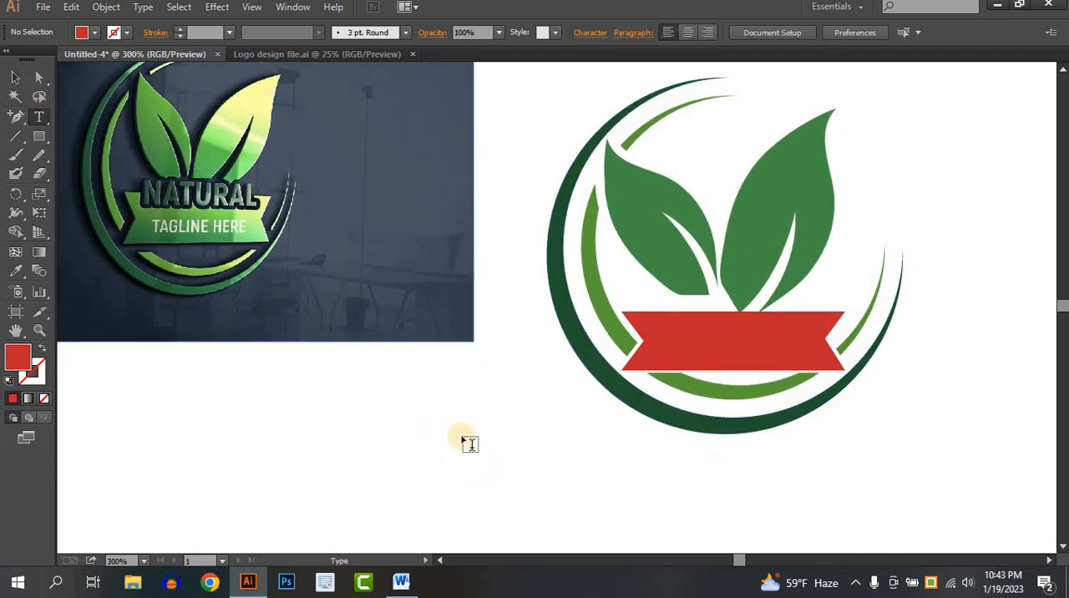
scroll(179, 179, up, 4)
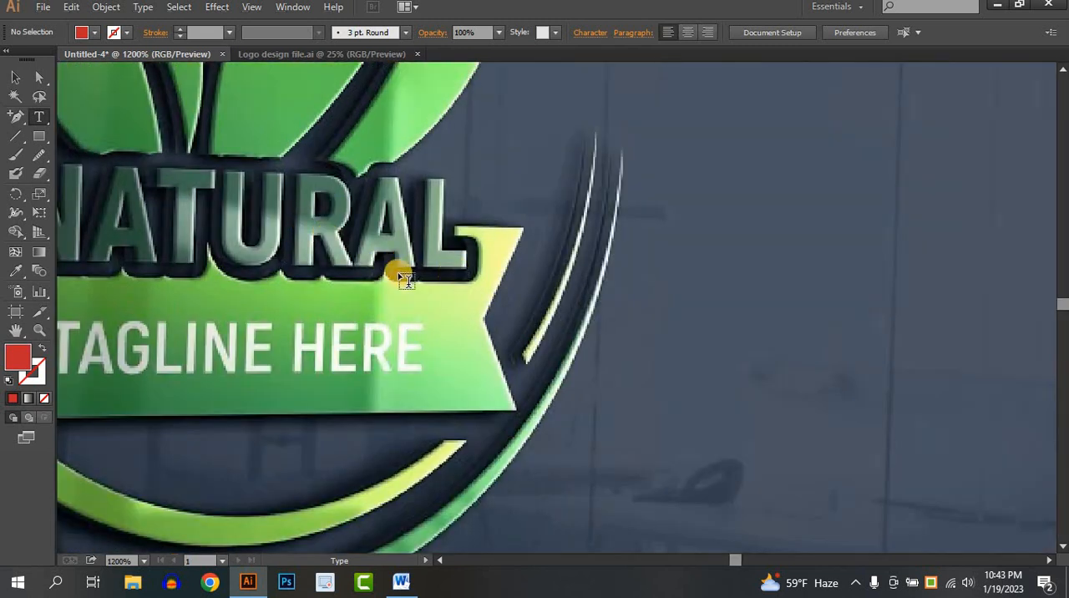
scroll(473, 304, down, 4)
drag(844, 436, 741, 339)
click(440, 441)
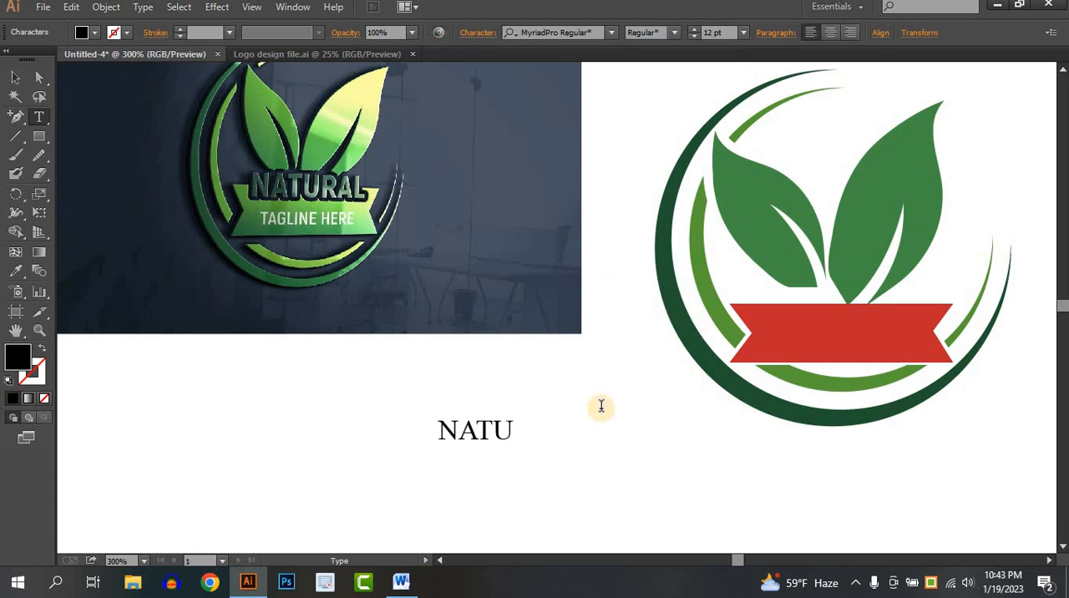
text(NATURAL)
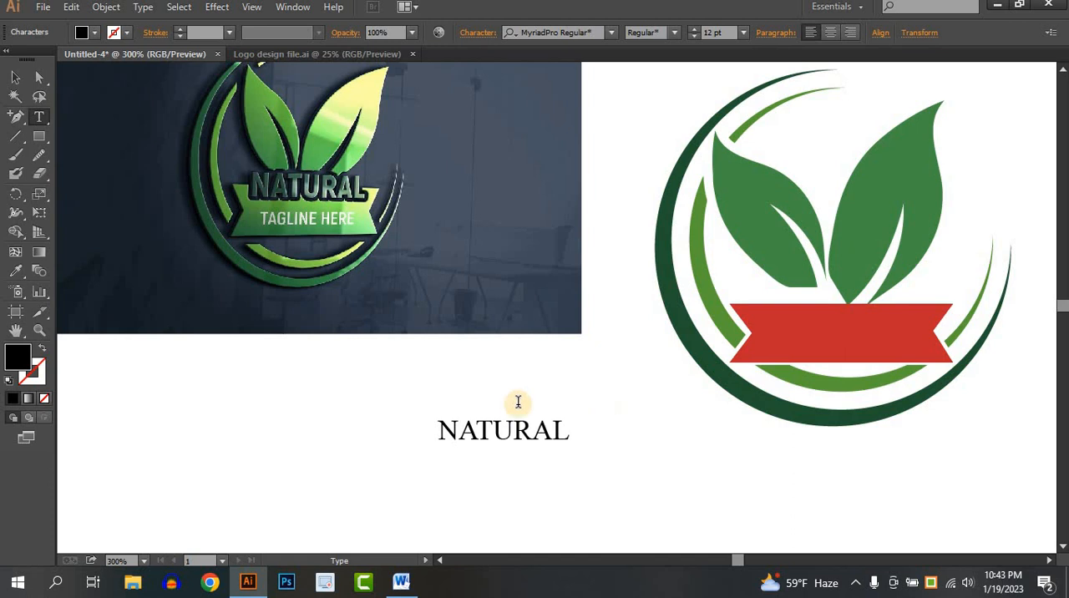
click(17, 78)
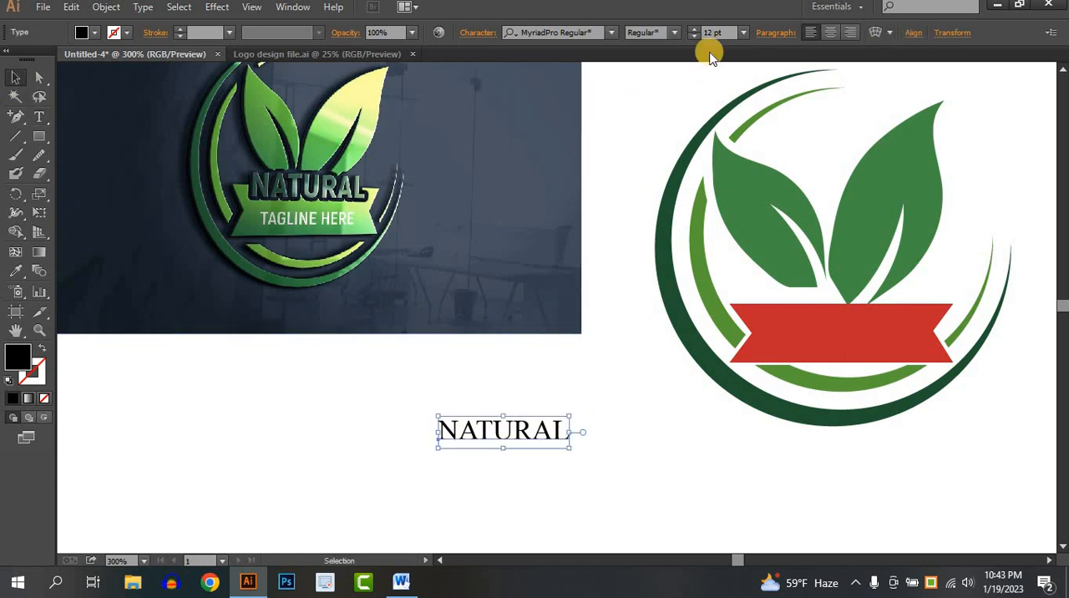
- Set the NATURAL text in the Montserrat font with the Black style
click(610, 33)
text(MONT)
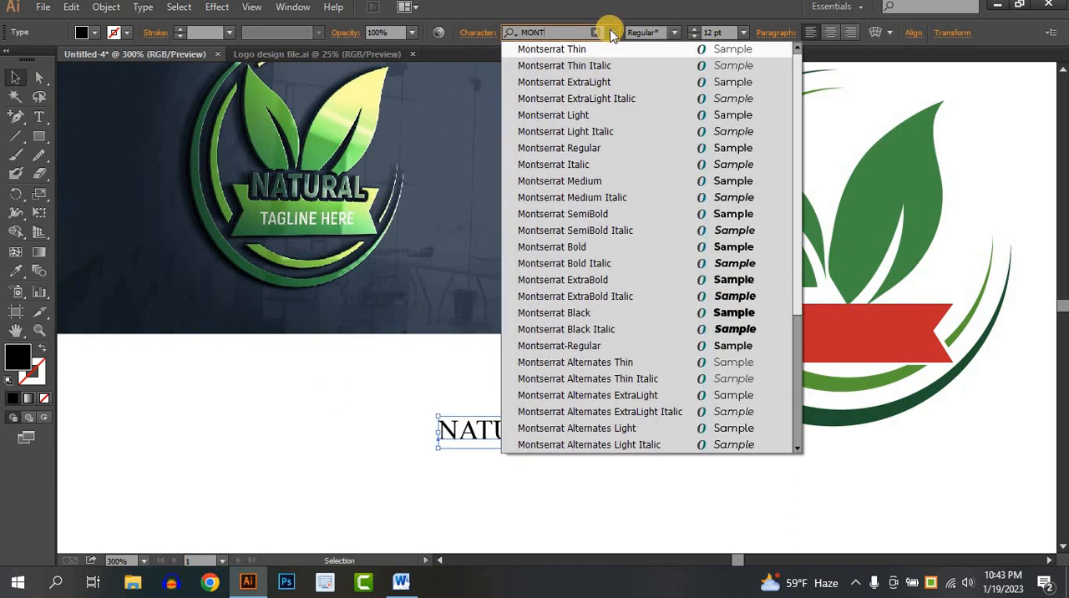
click(601, 244)
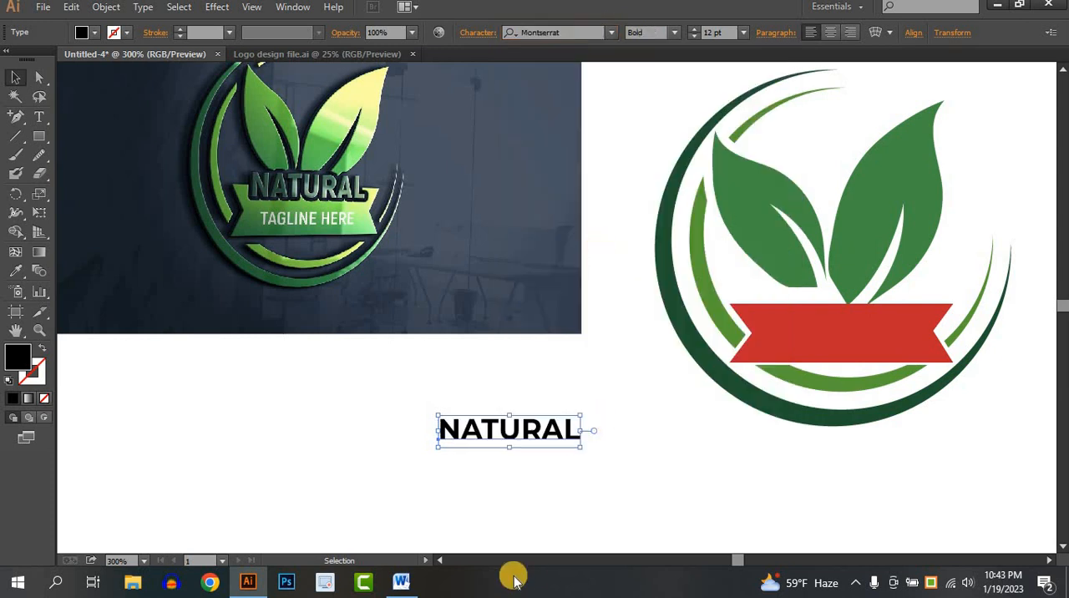
click(674, 32)
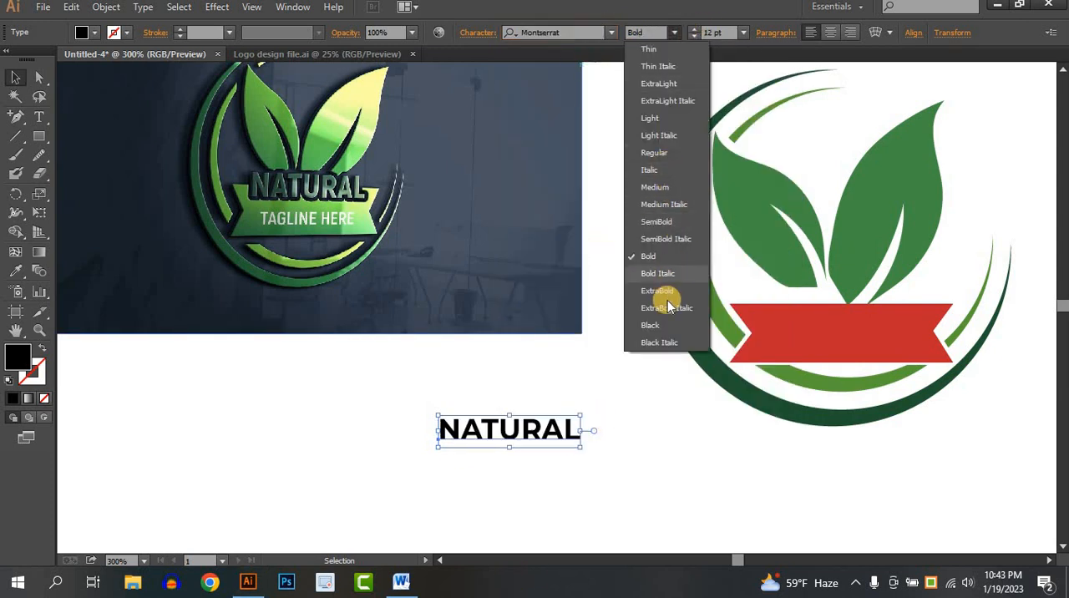
click(651, 325)
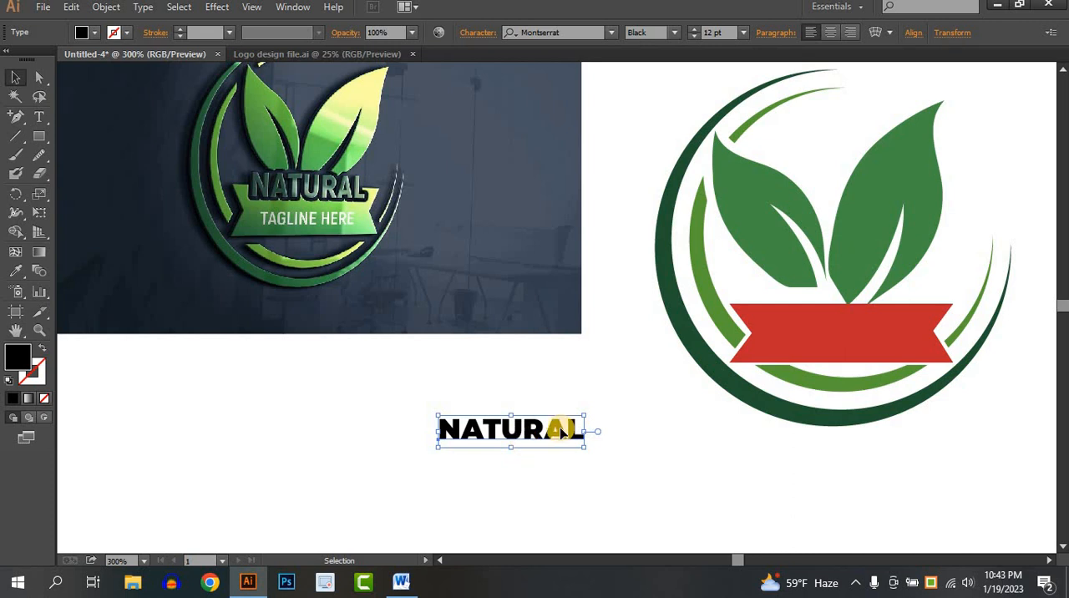
- Move the NATURAL text across the ribbon's upper edge and enlarge it to about 14.45 pt
drag(562, 431, 691, 286)
scroll(876, 309, up, 2)
scroll(593, 255, up, 1)
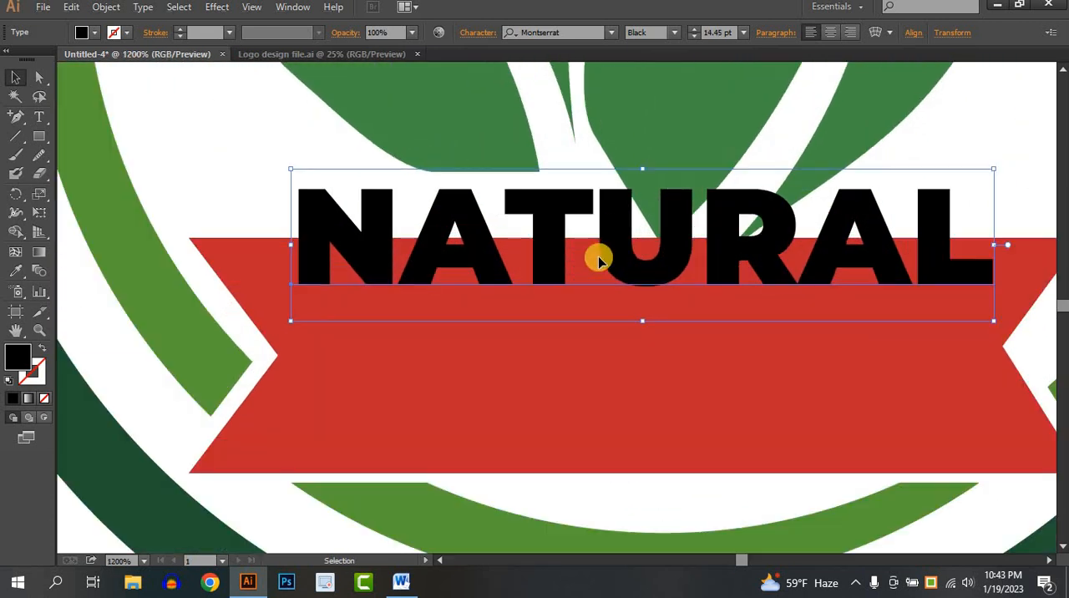
scroll(604, 261, down, 1)
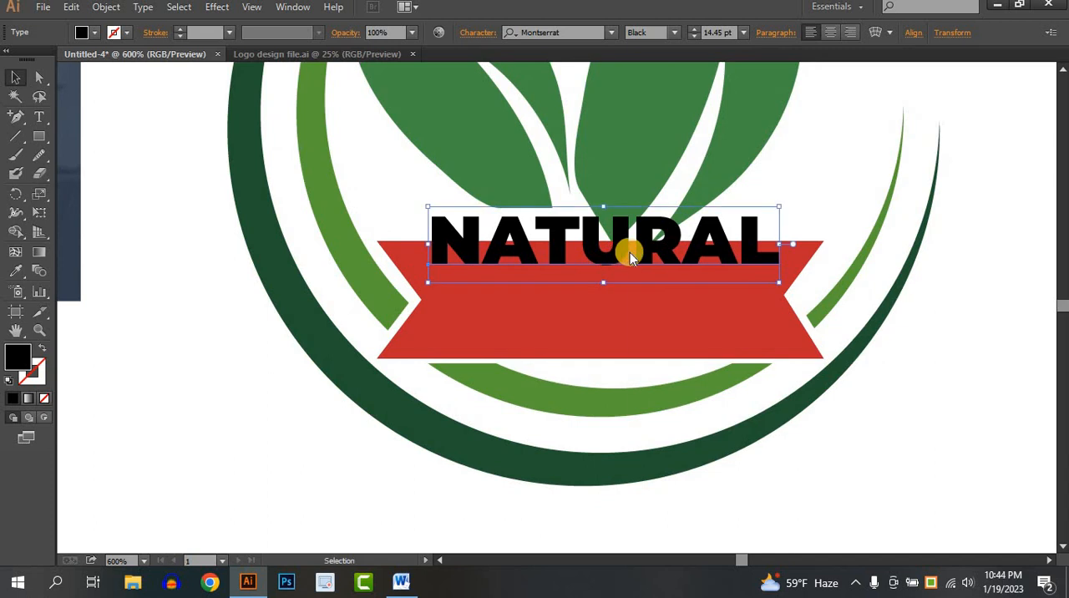
- Convert the NATURAL text into vector outlines
right_click(629, 252)
click(690, 360)
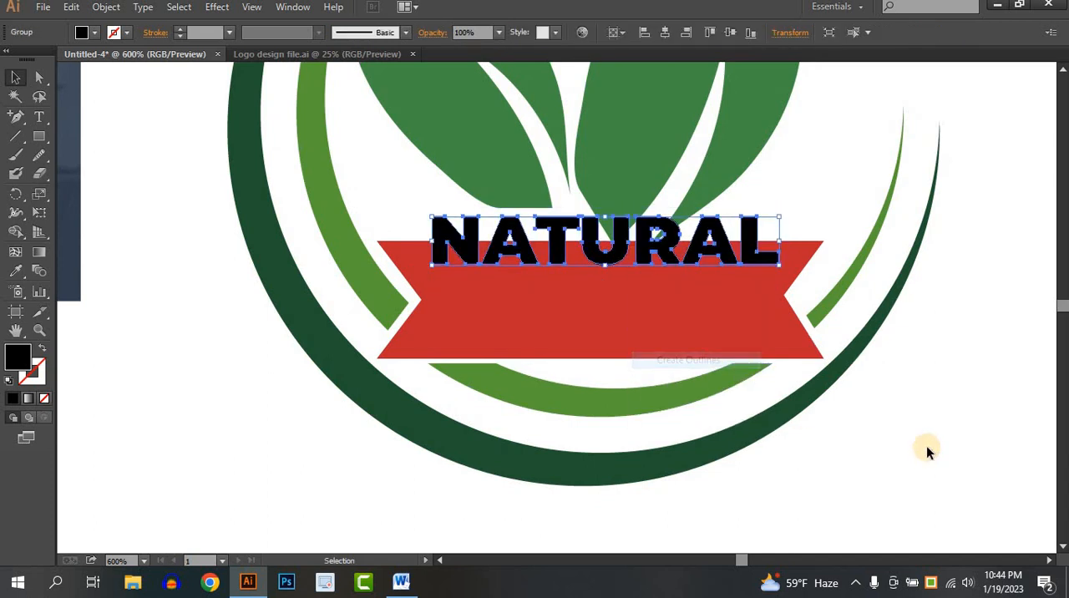
click(926, 448)
click(600, 259)
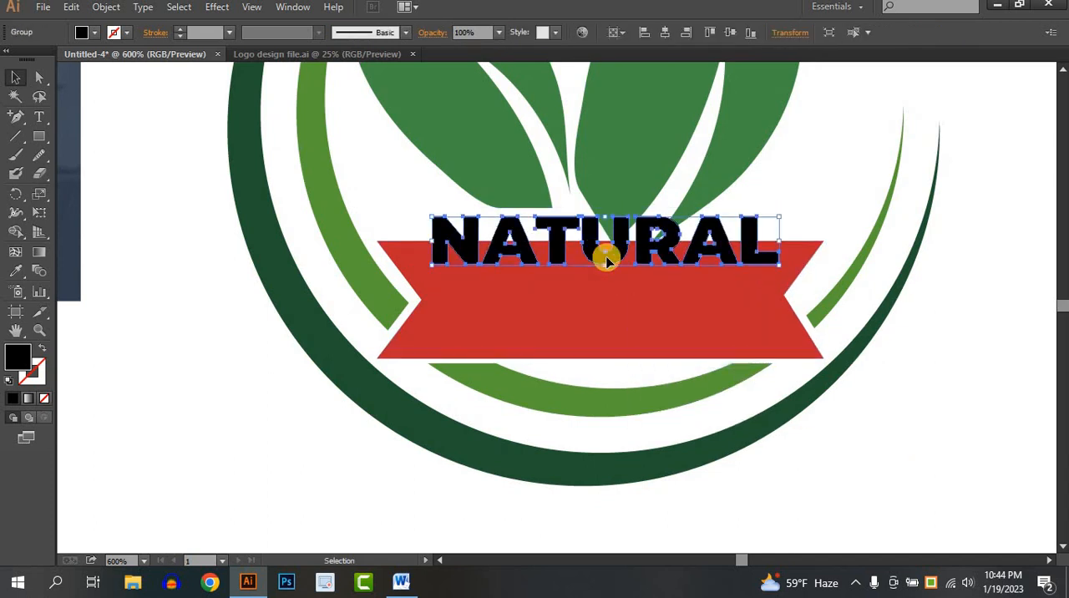
click(931, 381)
- Compare the outlined NATURAL lettering on the ribbon with the lettering of the reference logo
scroll(697, 297, down, 2)
drag(700, 297, 931, 335)
drag(706, 300, 654, 300)
scroll(852, 324, up, 3)
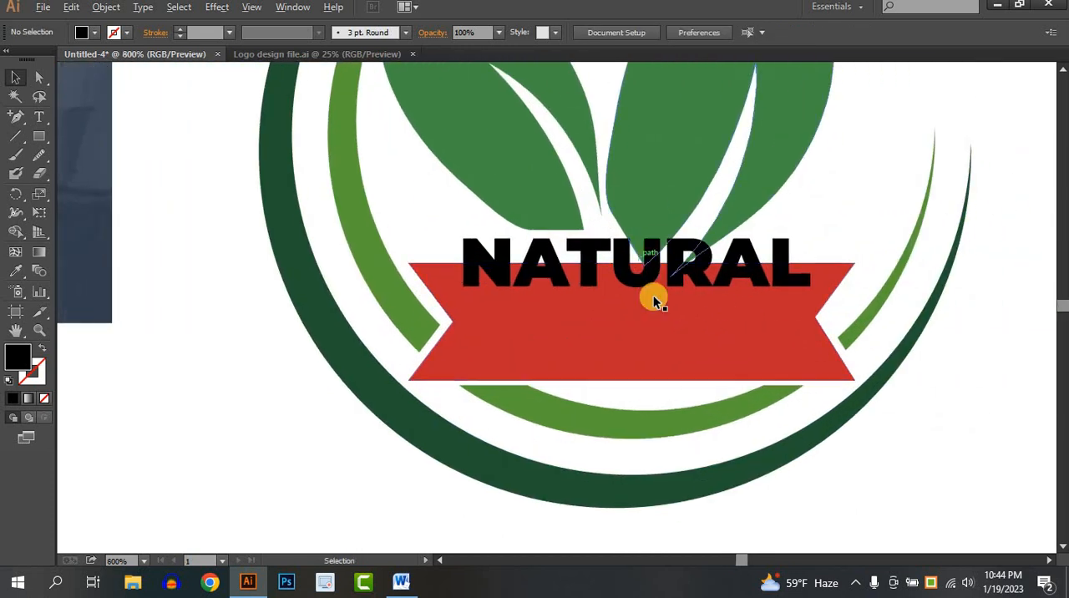
scroll(652, 292, up, 1)
click(631, 257)
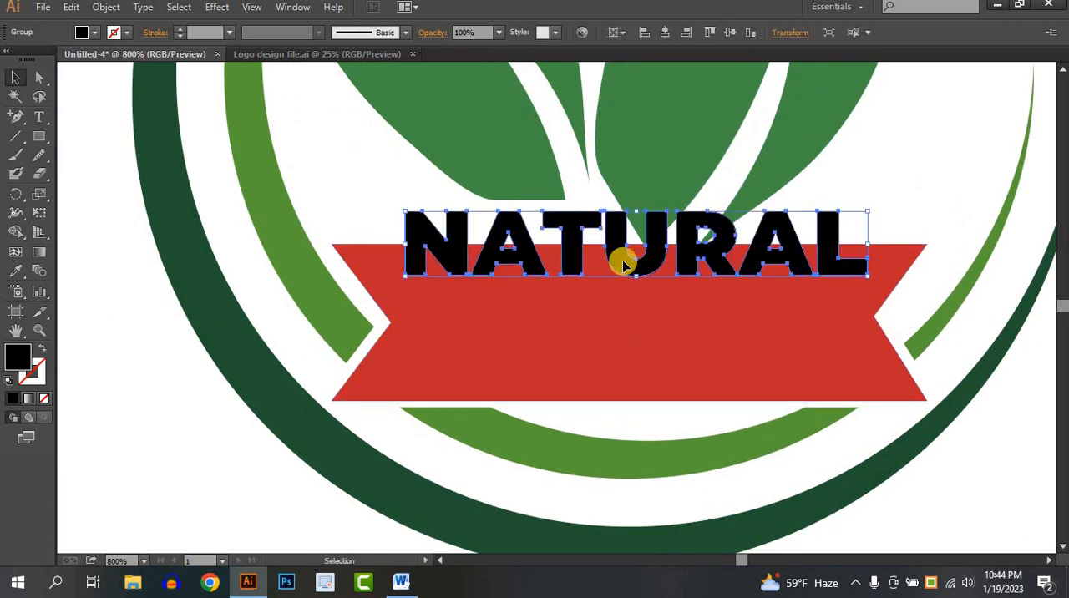
key(a)
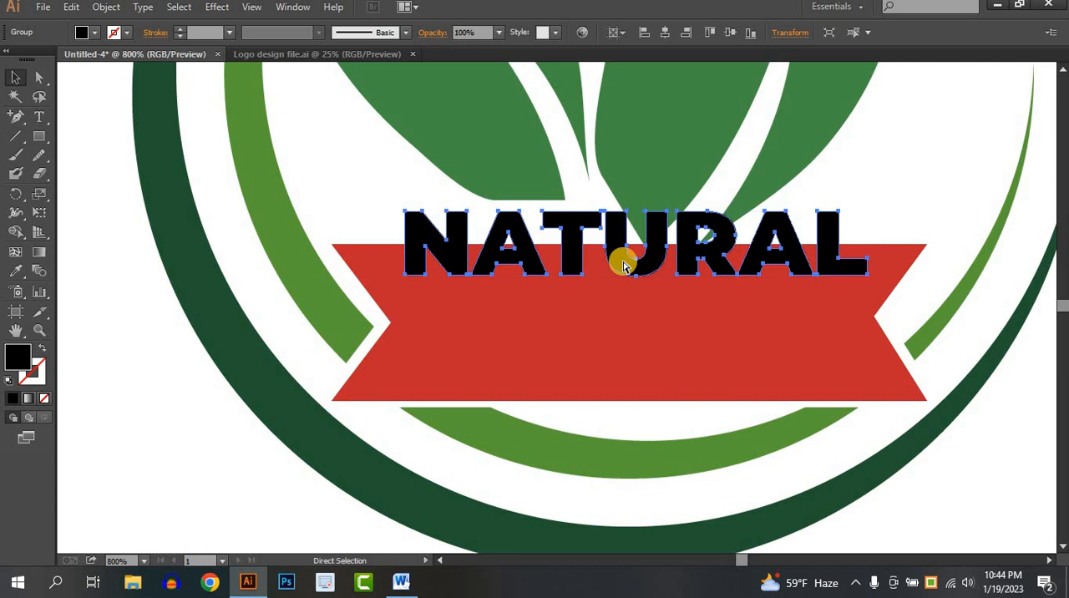
key(ctrl+shift+a)
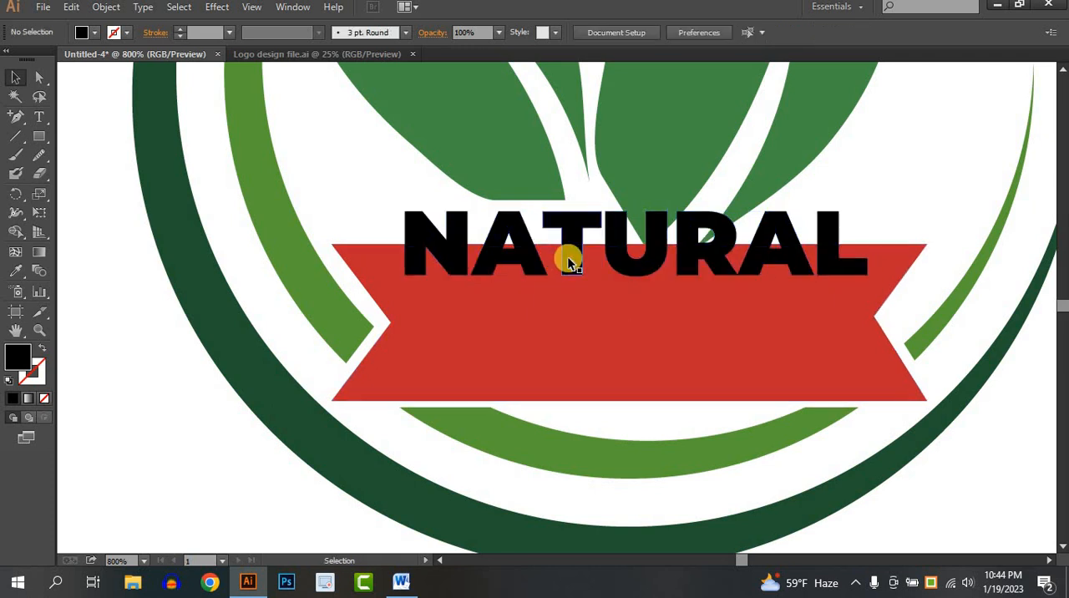
- Give the outlined NATURAL lettering a bright red stroke, keeping its black fill
click(569, 259)
click(95, 33)
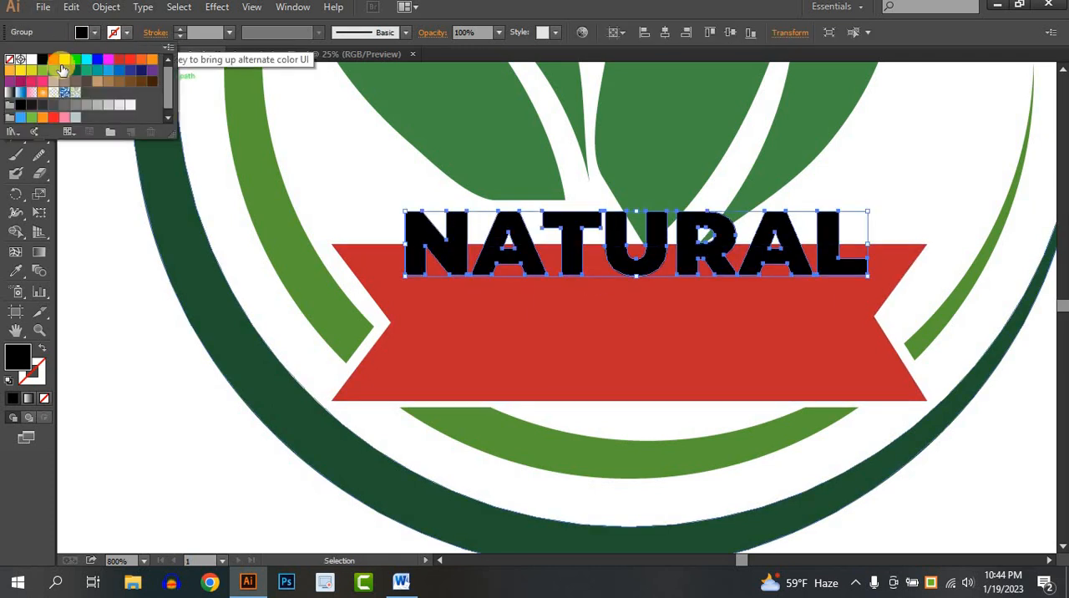
click(130, 61)
click(126, 33)
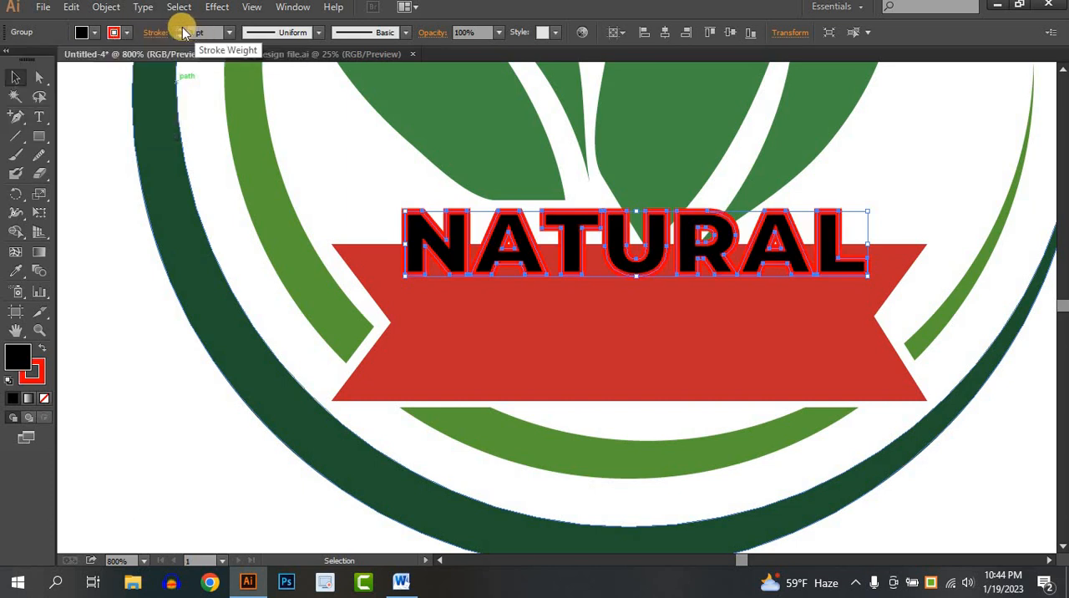
- Set the weight of the red stroke around the NATURAL letters to 2 pt
click(181, 32)
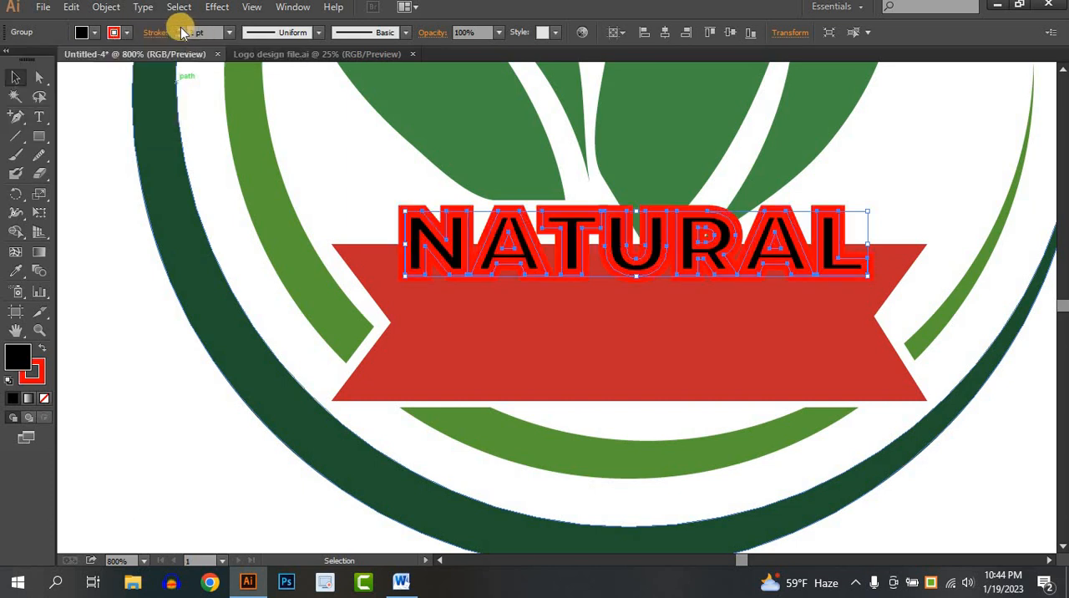
click(181, 32)
click(181, 31)
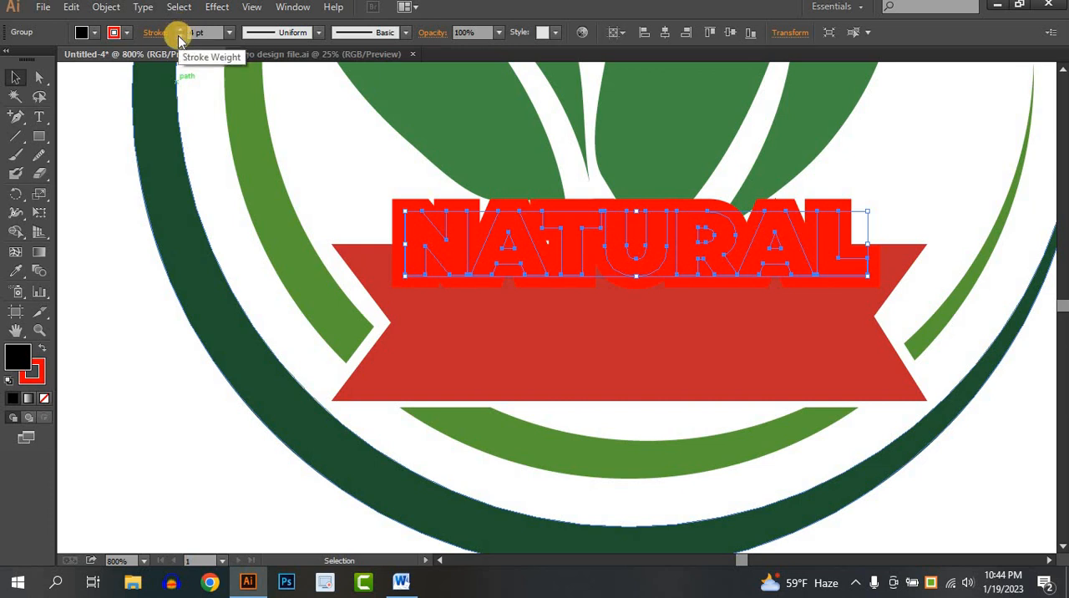
click(180, 37)
click(104, 7)
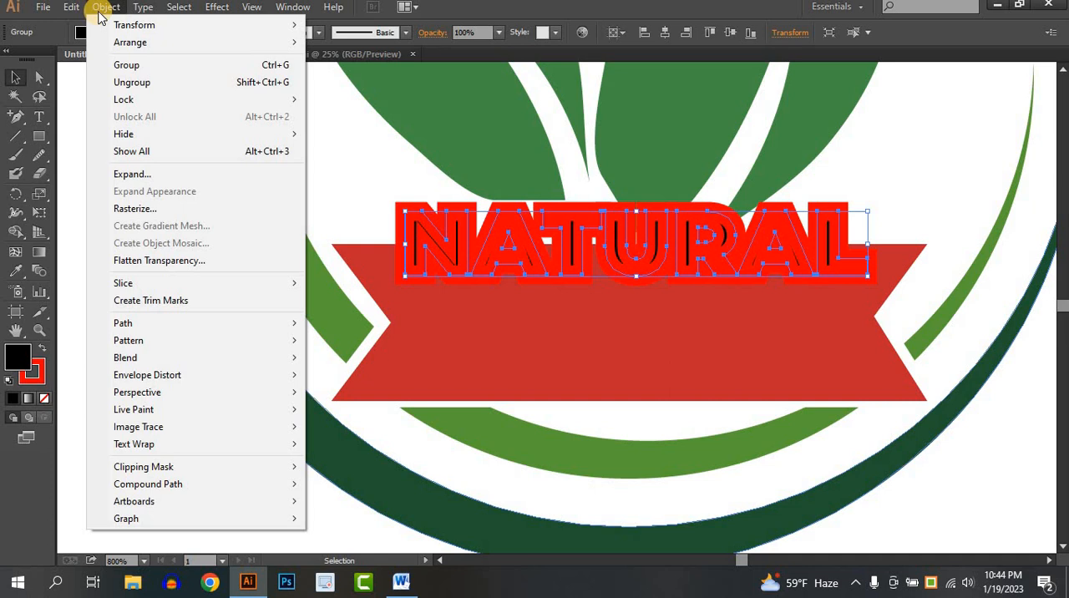
click(100, 11)
click(182, 36)
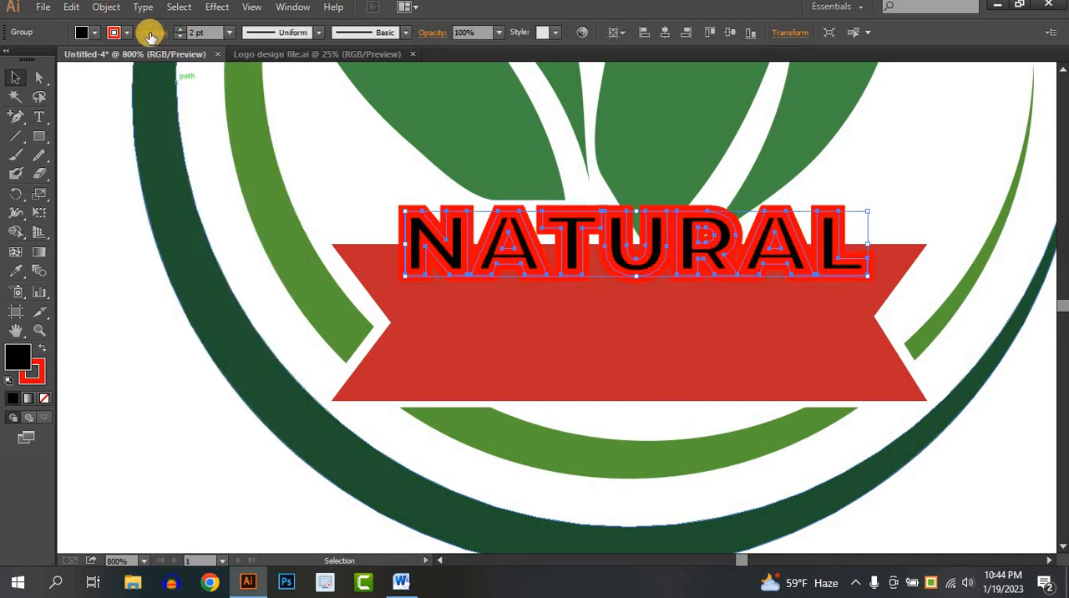
- Expand the NATURAL lettering's black fill and red stroke into separate shapes
click(106, 8)
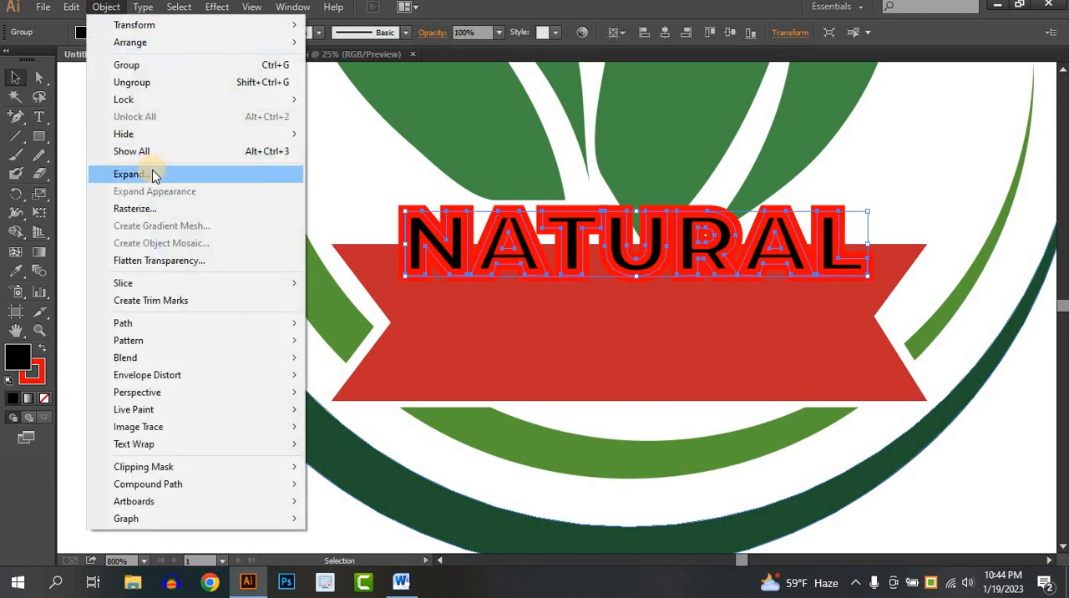
click(152, 174)
click(565, 351)
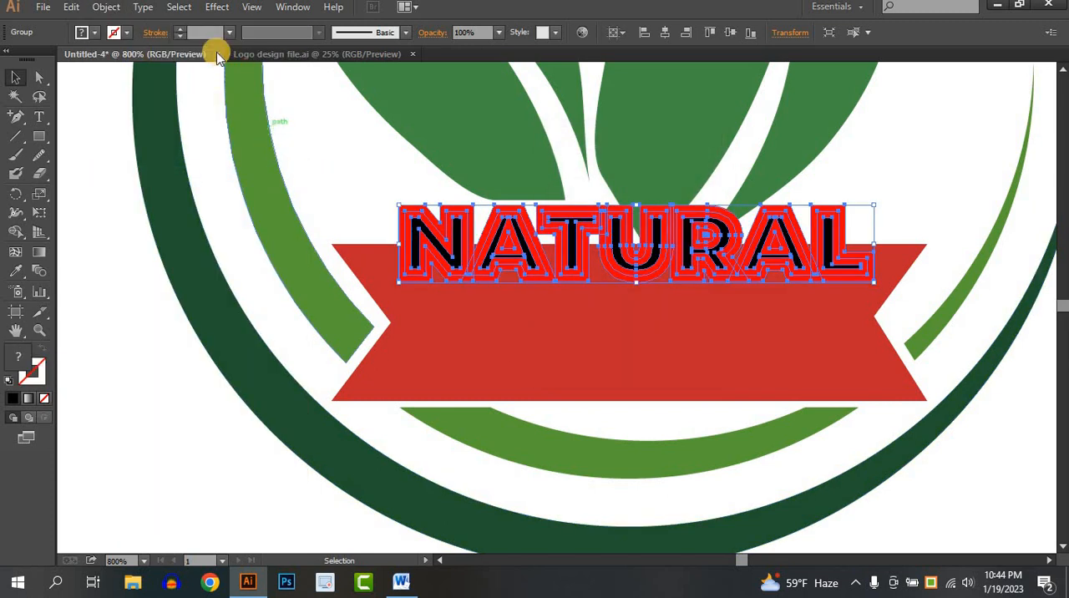
click(108, 8)
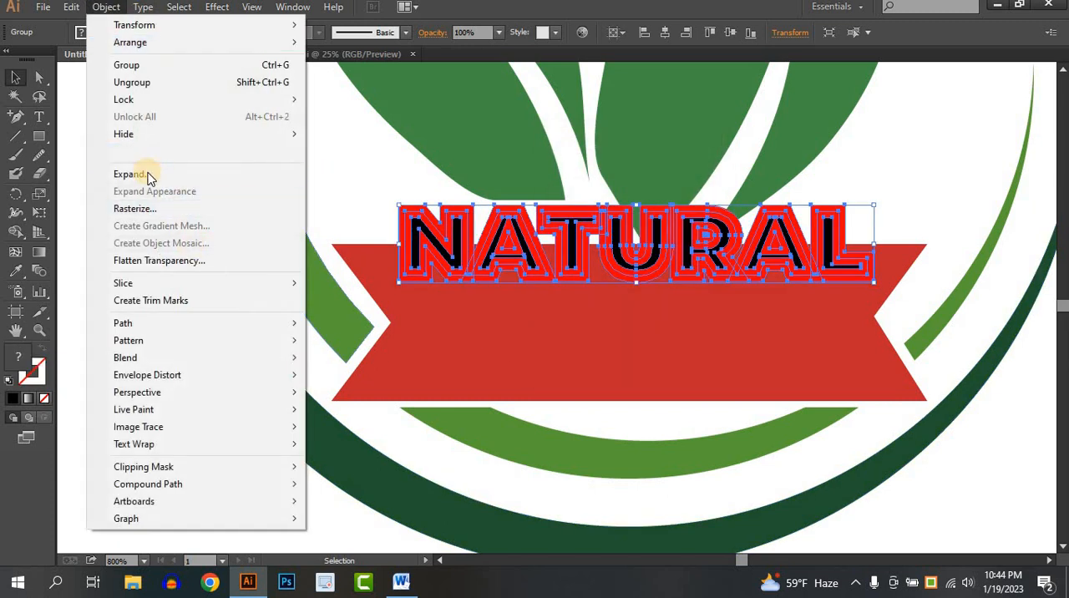
click(143, 174)
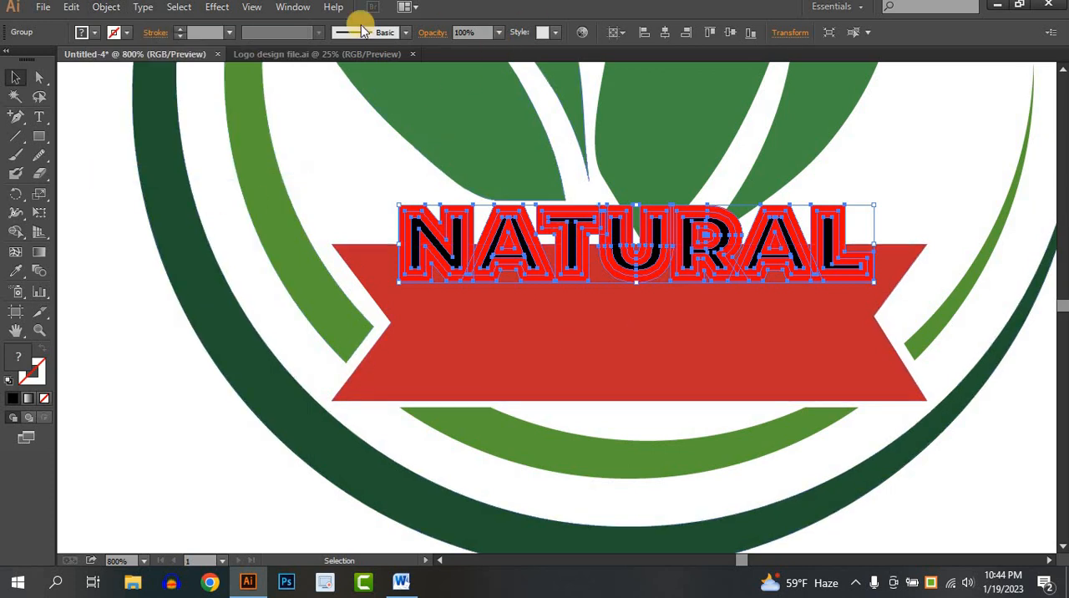
- Unite the expanded fill and stroke shapes of the NATURAL lettering into one solid red silhouette with Pathfinder
click(292, 10)
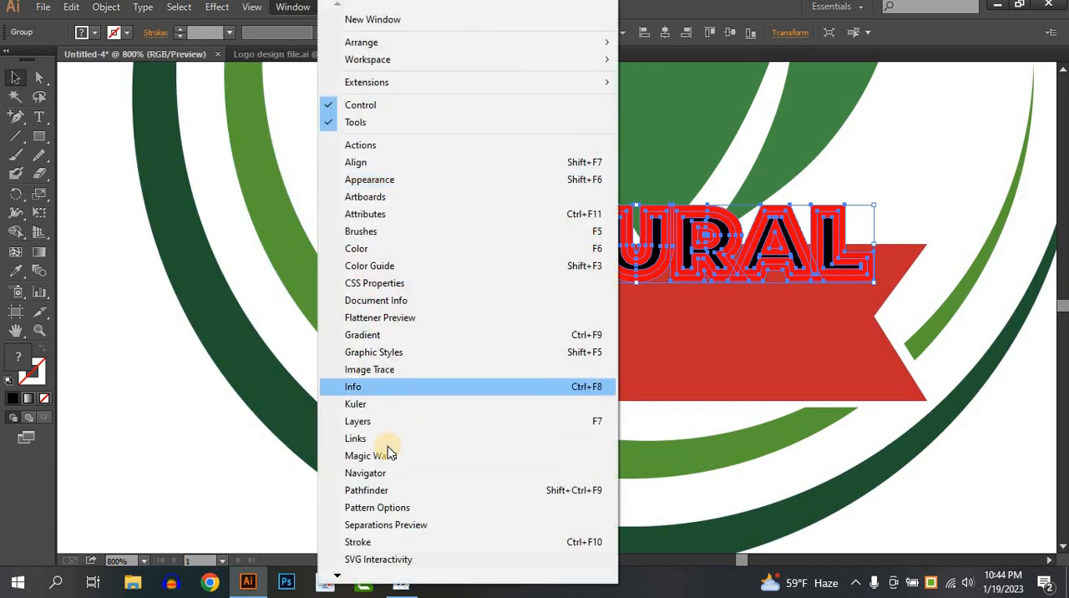
click(371, 492)
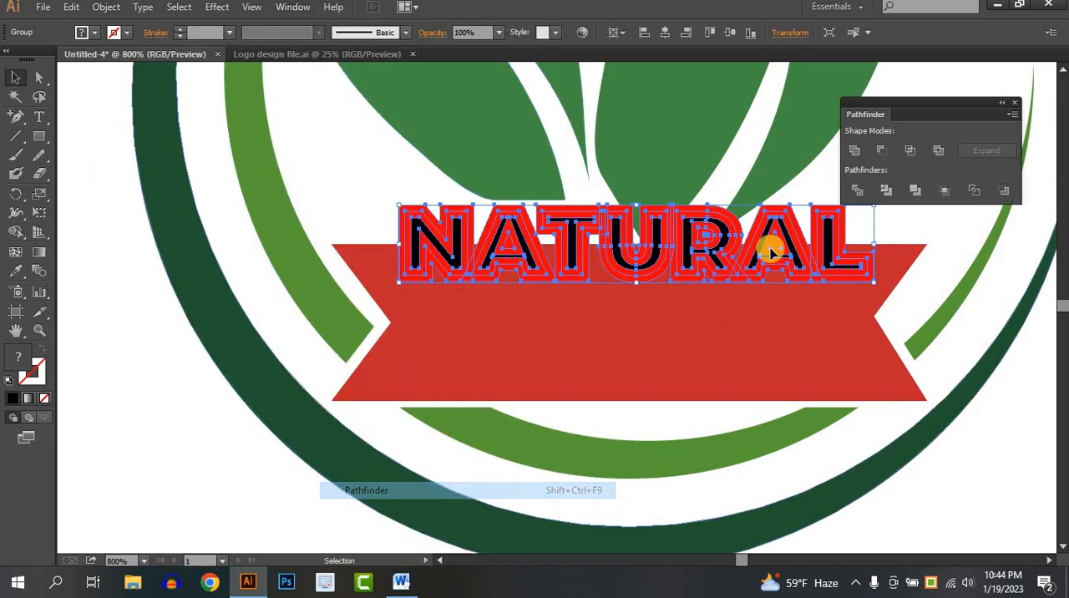
click(854, 150)
click(367, 215)
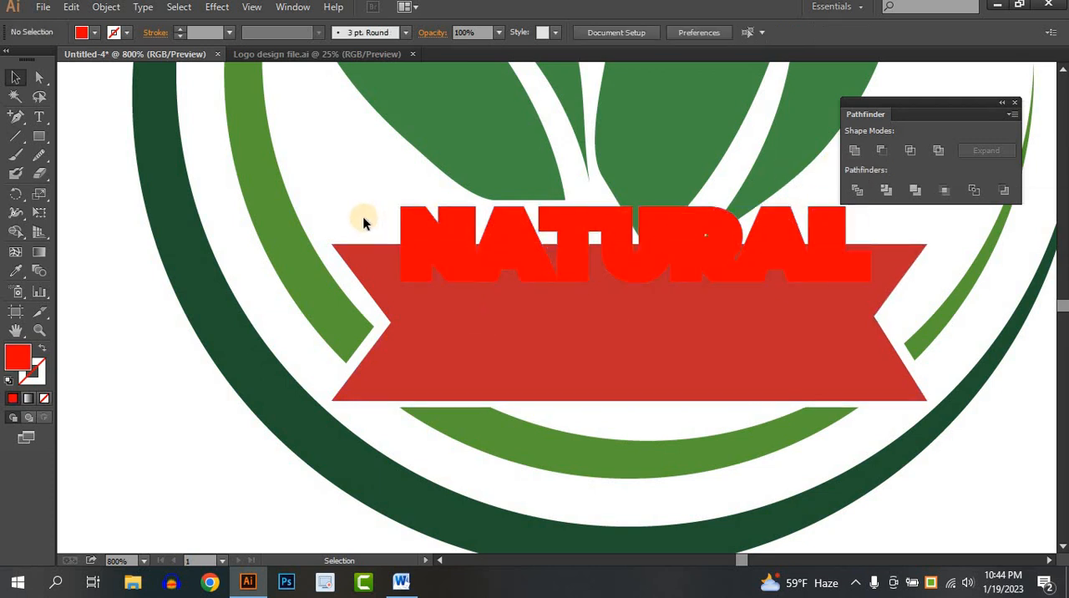
- Cut the red NATURAL silhouette out of the ribbon's upper edge with the Shape Builder, removing all of its red parts
mouse_move(362, 217)
mouse_down()
mouse_move(425, 260)
mouse_move(405, 258)
mouse_move(483, 236)
mouse_move(450, 268)
mouse_move(481, 219)
mouse_up()
click(15, 232)
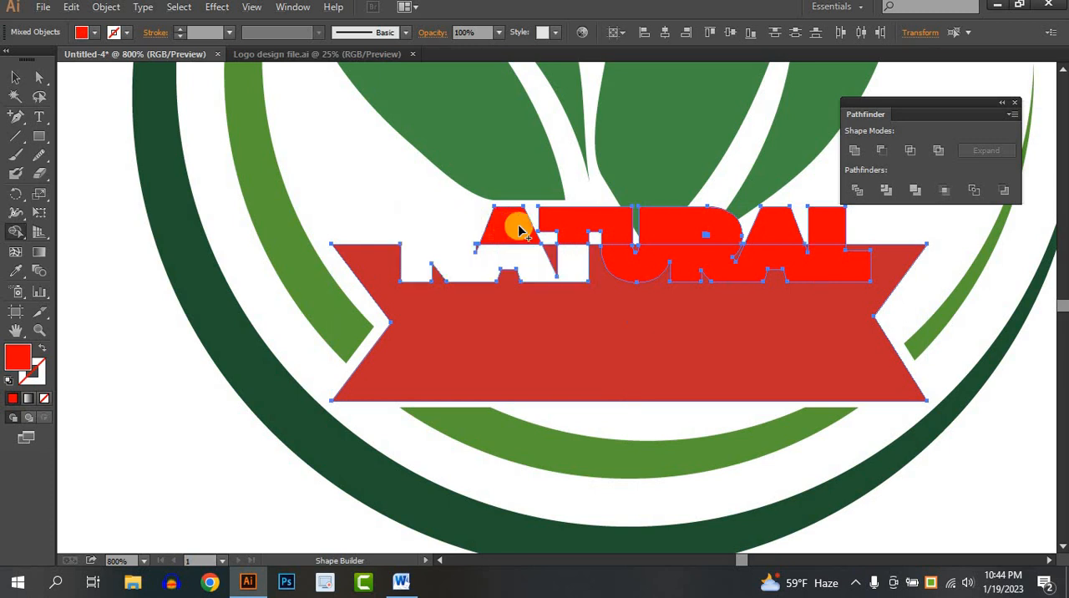
mouse_move(598, 232)
mouse_down()
mouse_move(616, 267)
mouse_move(693, 224)
mouse_move(776, 234)
mouse_move(737, 262)
mouse_up()
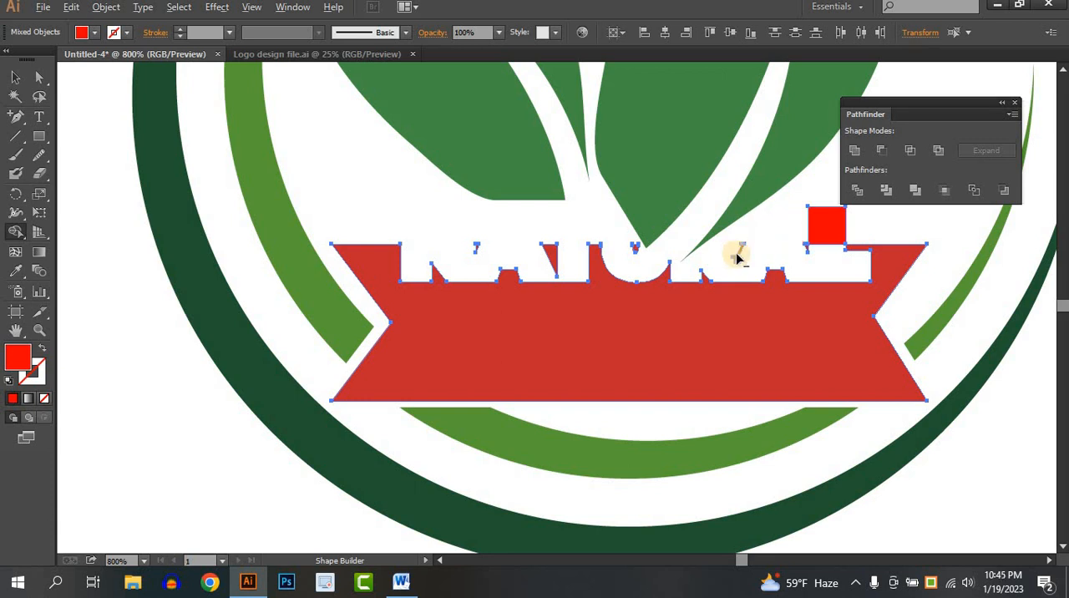
drag(829, 229, 807, 258)
click(15, 77)
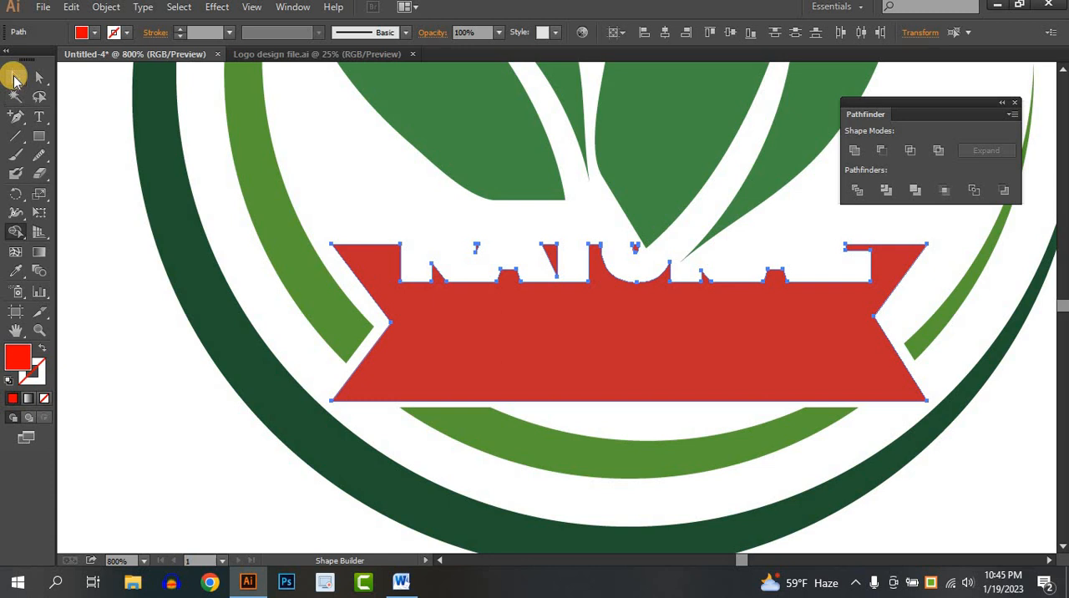
click(167, 331)
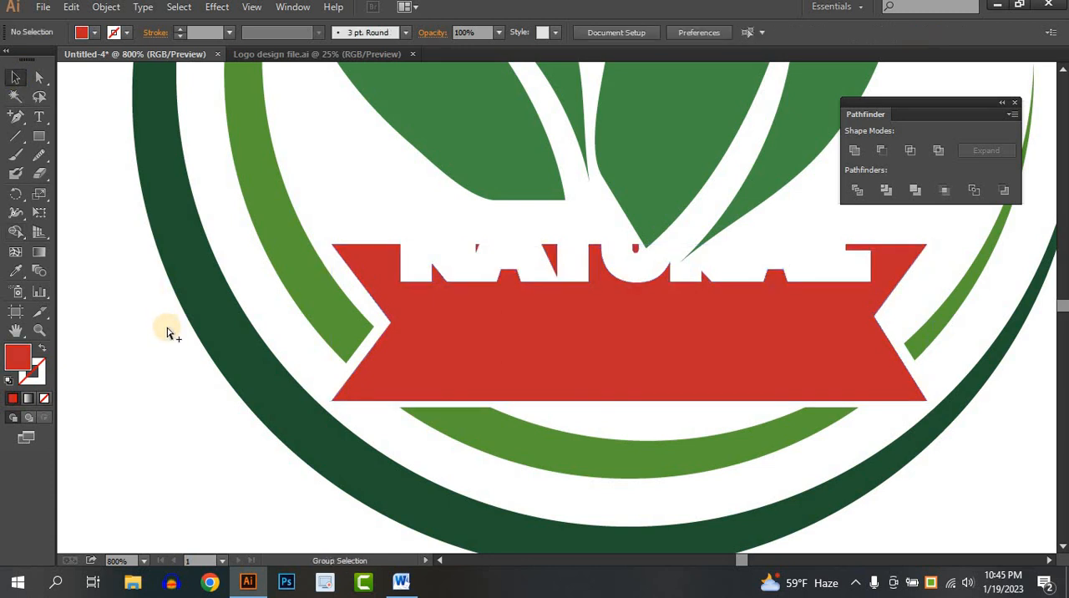
- Show the hidden black NATURAL lettering inside the cutout and check its fit against the leaves and ribbon
key(ctrl+alt+3)
click(173, 391)
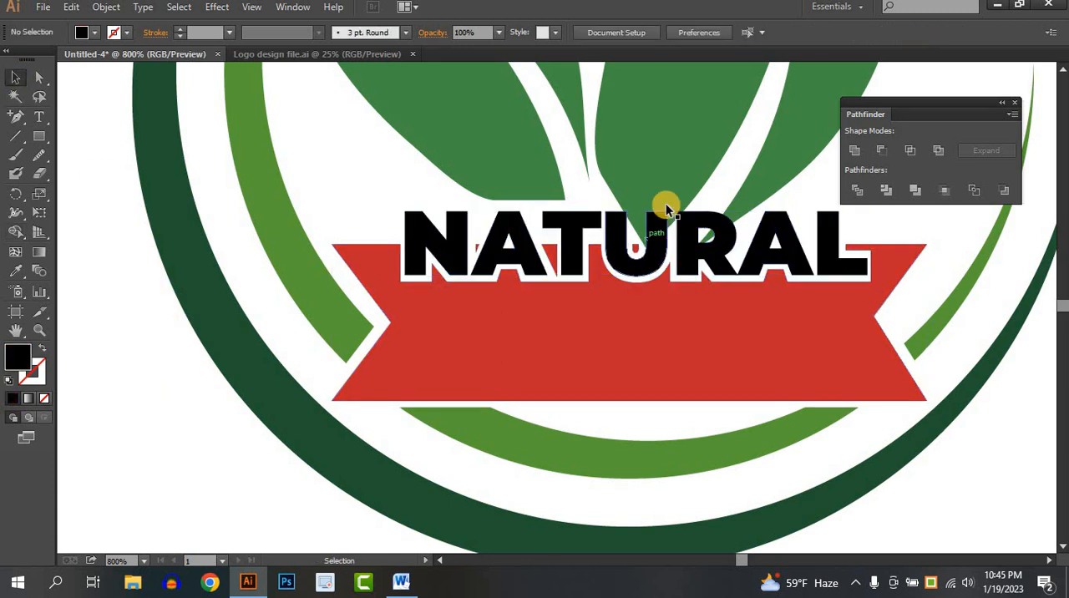
key(space)
drag(759, 302, 605, 346)
scroll(705, 354, down, 2)
key(space)
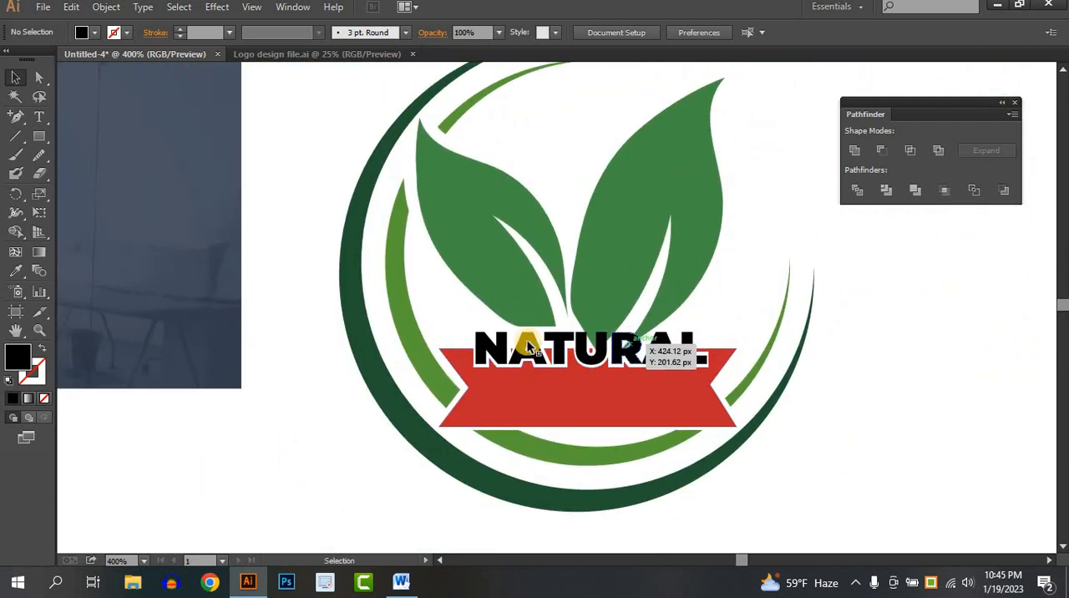
scroll(531, 345, down, 1)
key(space)
drag(538, 344, 507, 334)
scroll(582, 344, up, 3)
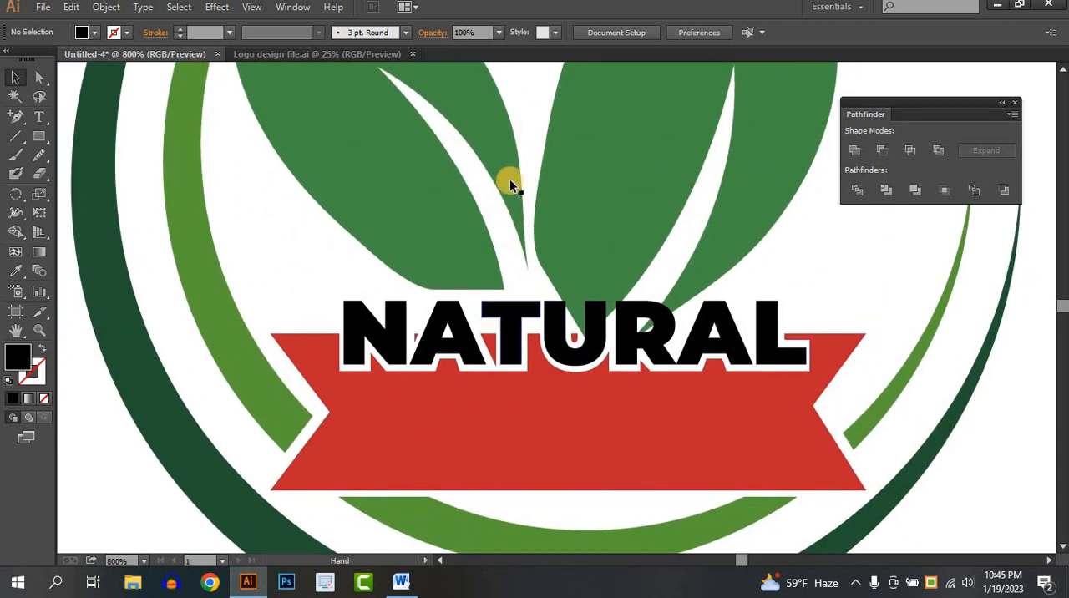
- Draw a curved, unfilled Pen path across the right leaf's base, just above the letters U and R
click(437, 280)
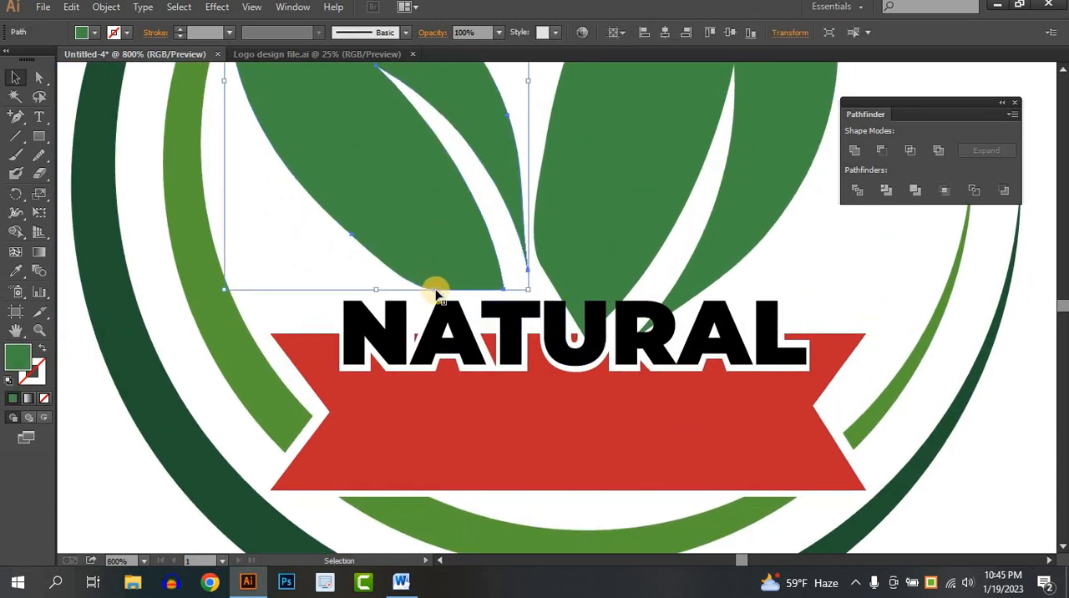
click(554, 286)
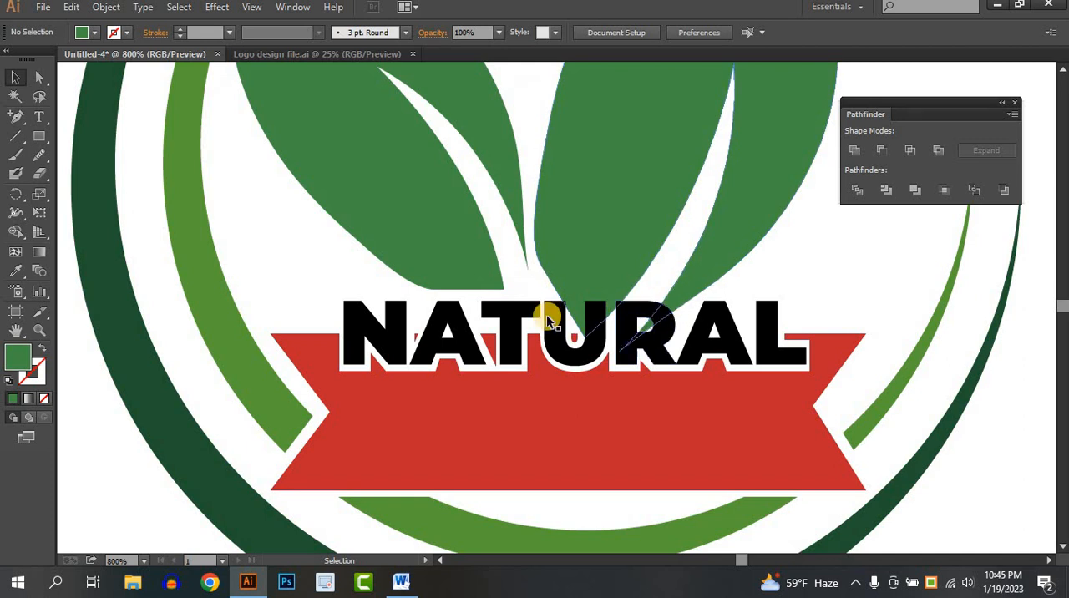
drag(17, 123, 80, 117)
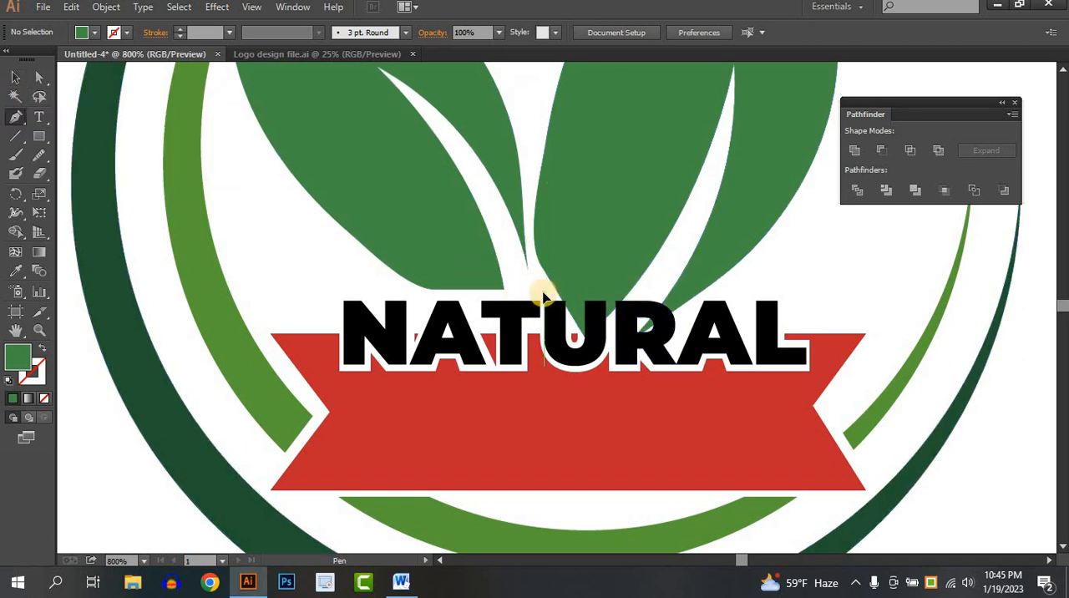
click(544, 294)
drag(681, 315, 687, 353)
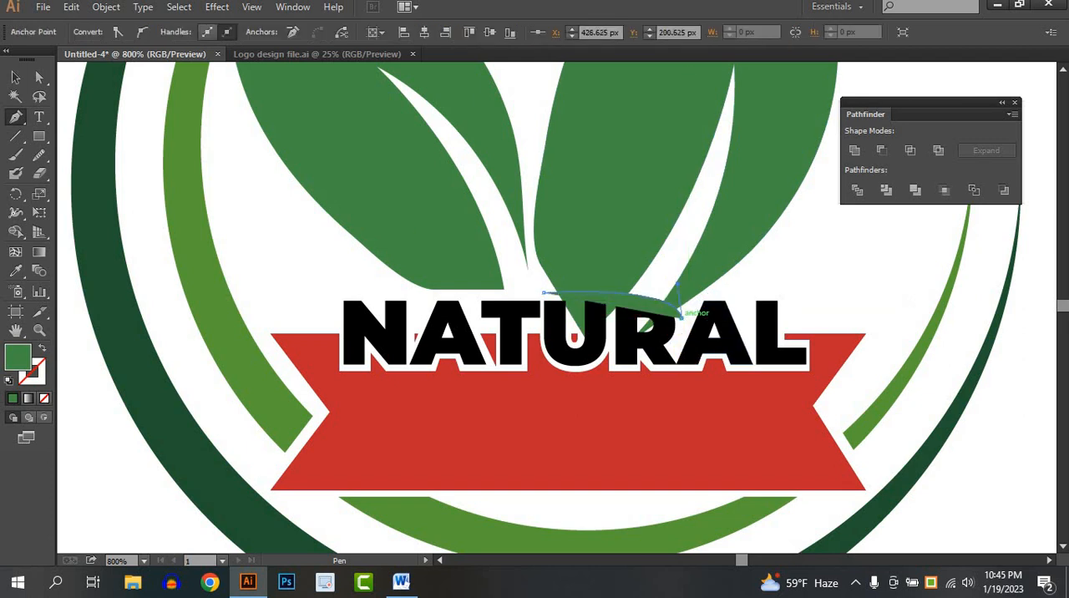
click(15, 77)
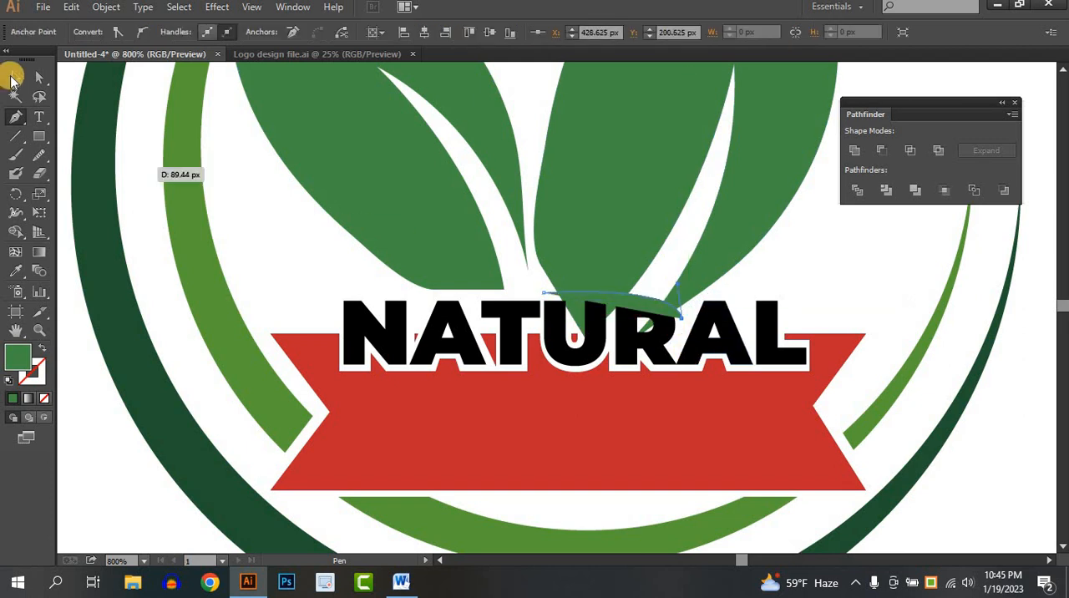
click(45, 399)
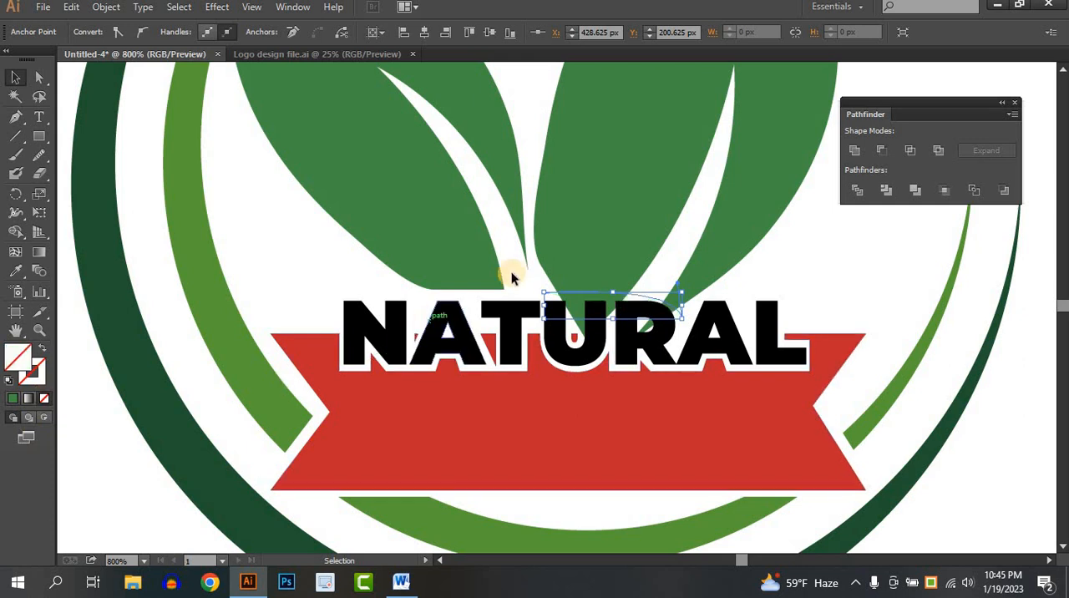
- Trim off the right leaf's tips below the curved path with the Shape Builder so the leaf ends above the lettering
shift+click(576, 301)
click(15, 231)
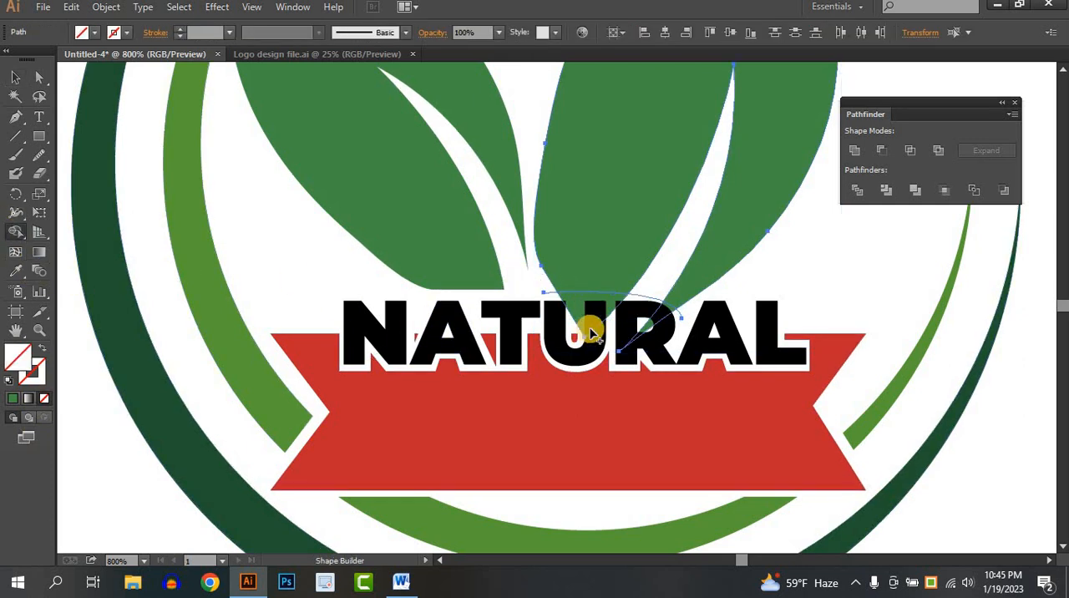
click(660, 317)
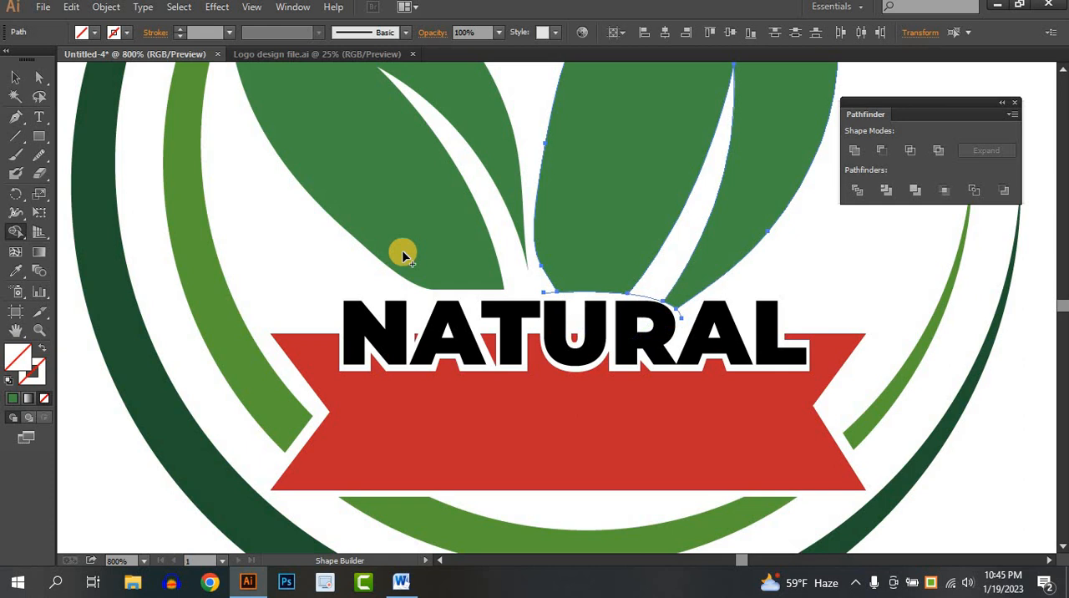
click(14, 78)
click(672, 303)
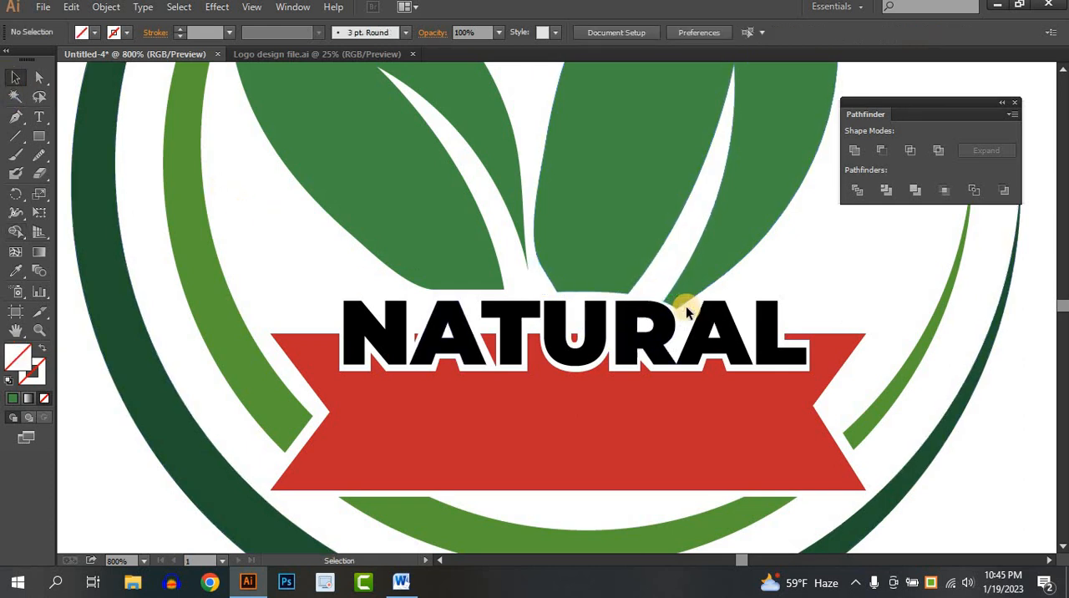
- Add the text "Tagline Here" on the red ribbon below the NATURAL lettering
scroll(686, 312, down, 3)
drag(918, 378, 807, 371)
scroll(819, 370, down, 1)
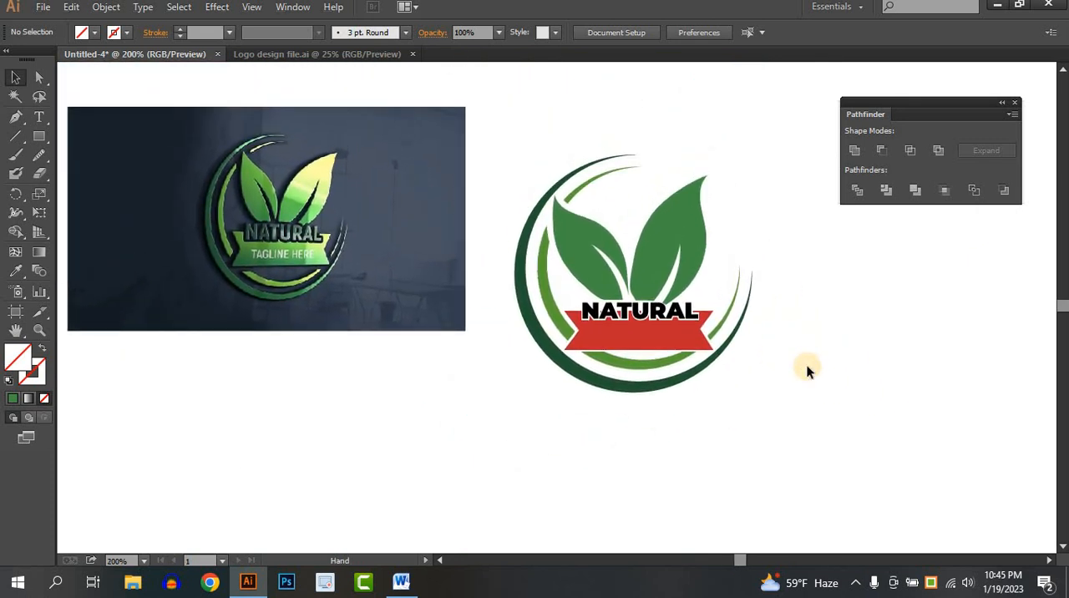
scroll(477, 356, up, 1)
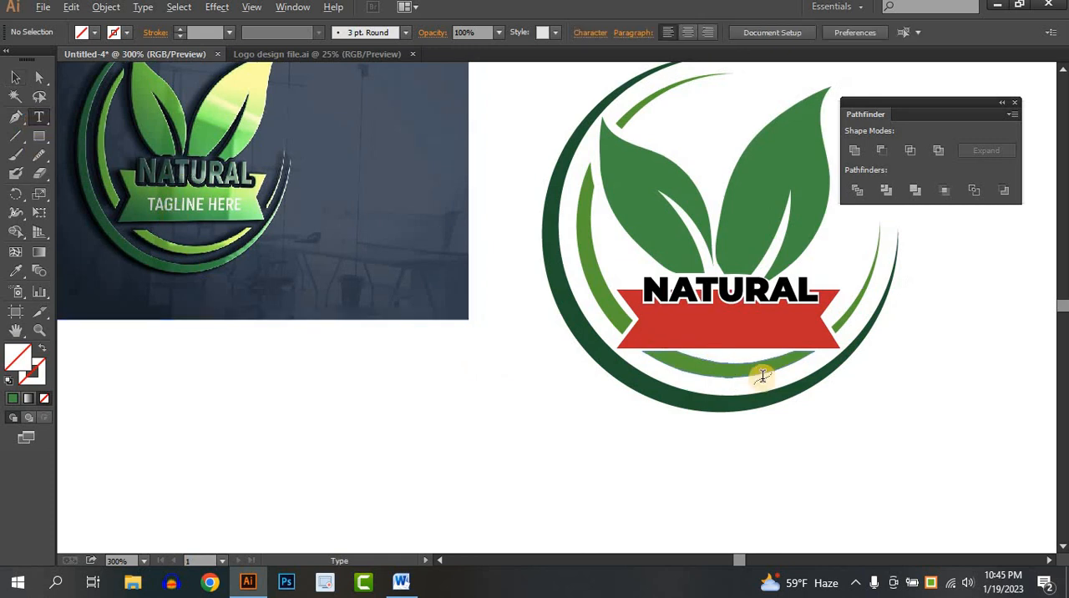
scroll(766, 382, up, 1)
scroll(473, 339, up, 1)
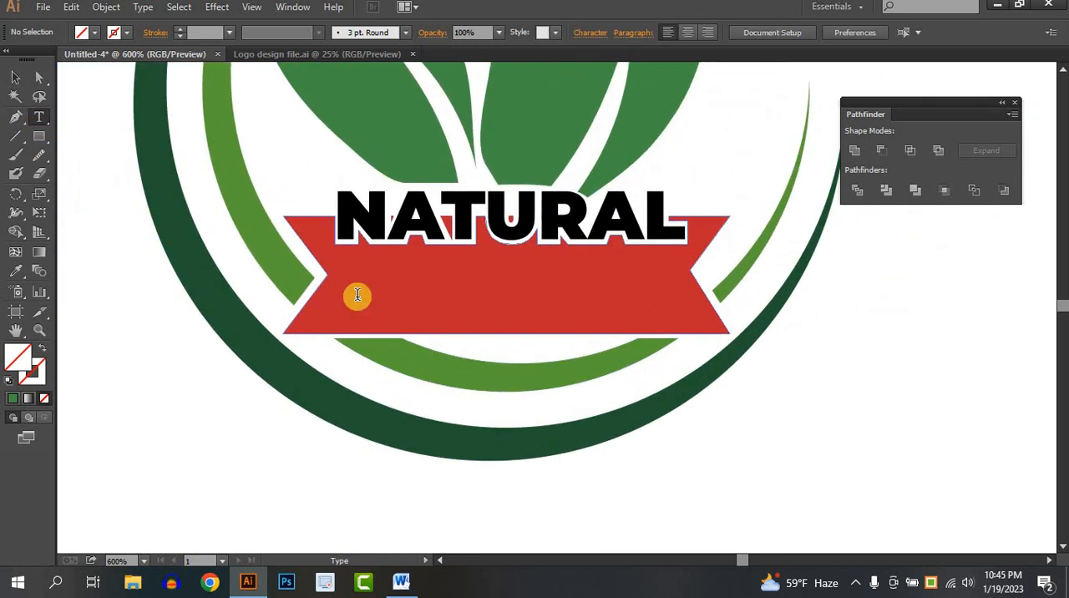
click(426, 296)
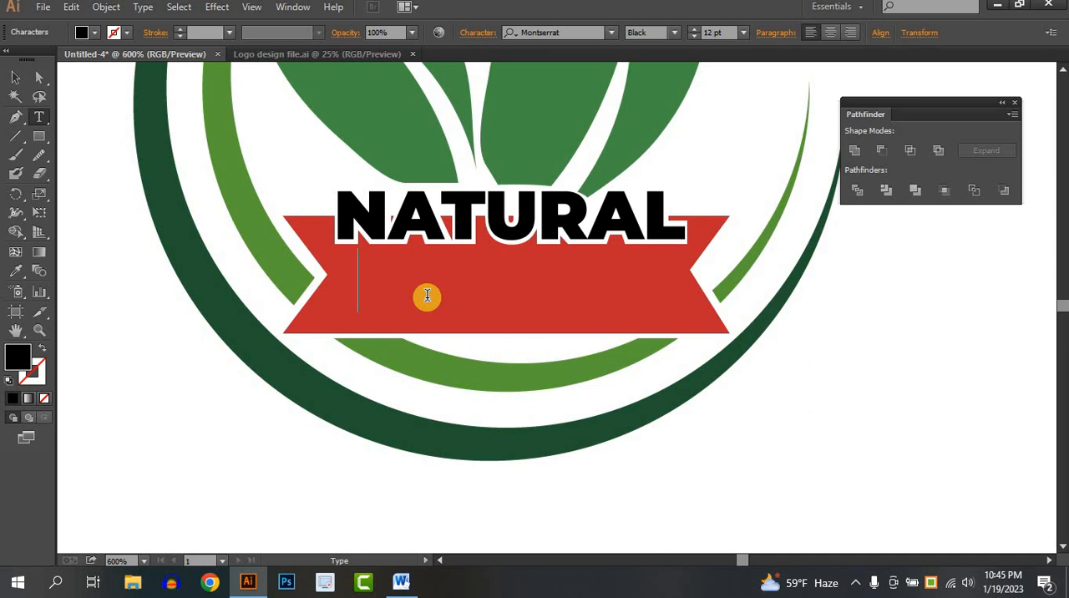
text(Taglin)
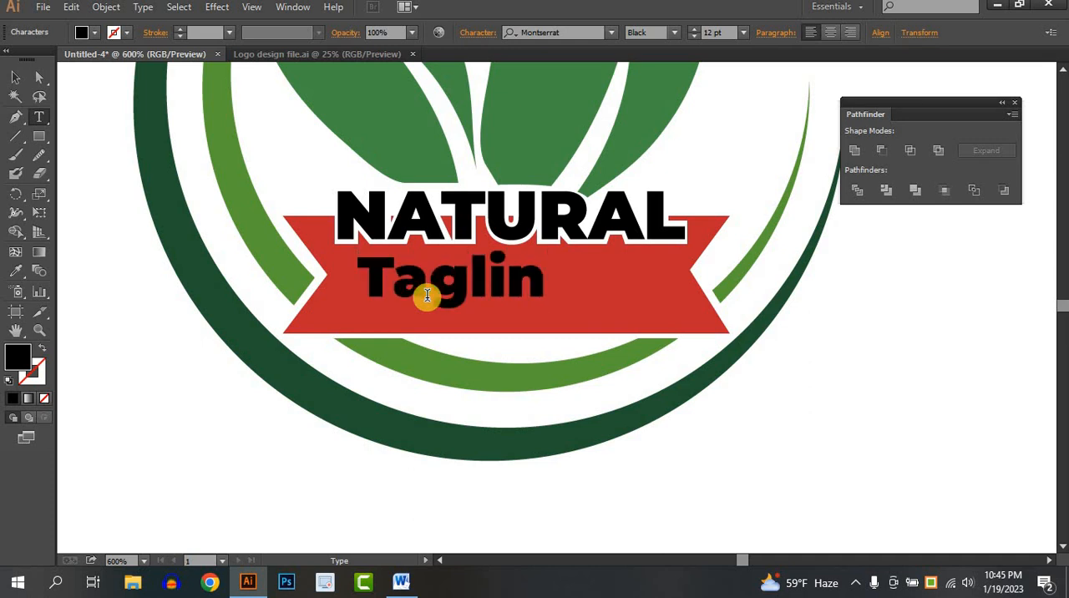
text(e he)
key(BackSpace)
key(BackSpace)
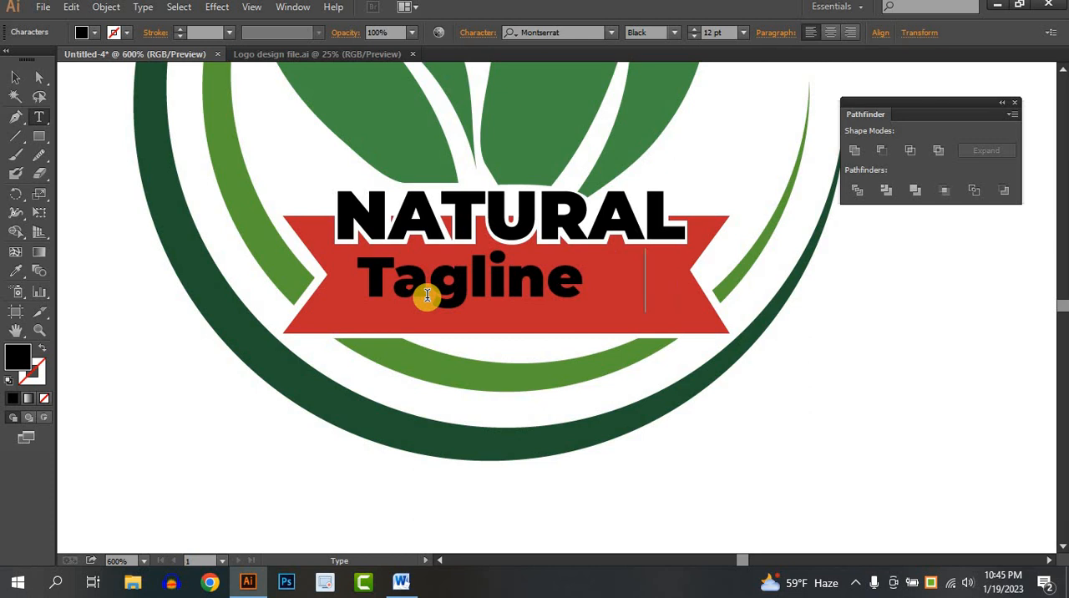
text(Here)
click(26, 77)
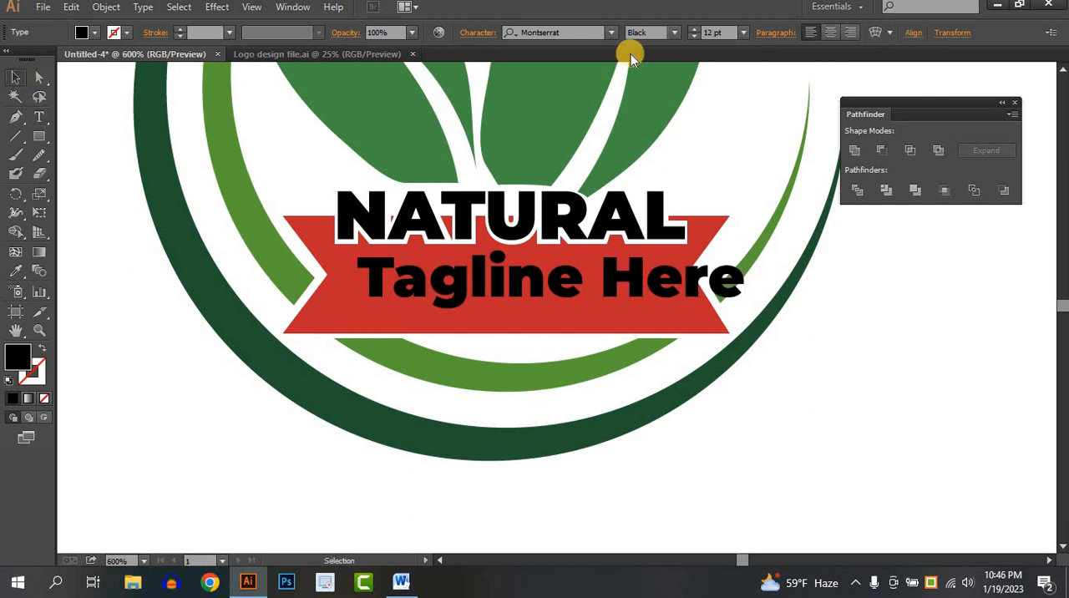
- Set the tagline's font style to Regular and scale the text down to fit within the ribbon
click(673, 33)
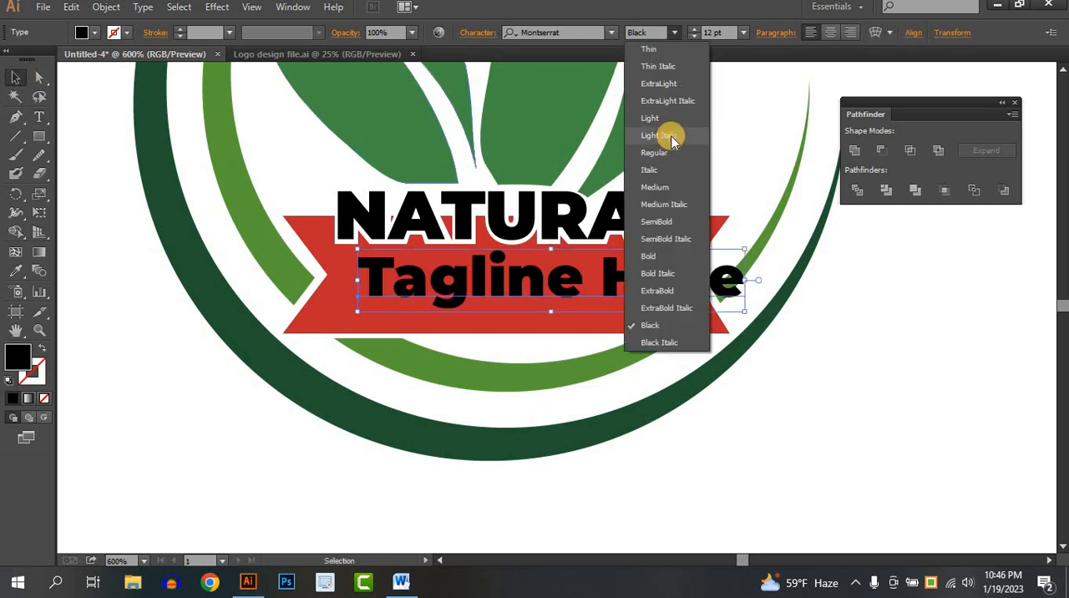
click(673, 143)
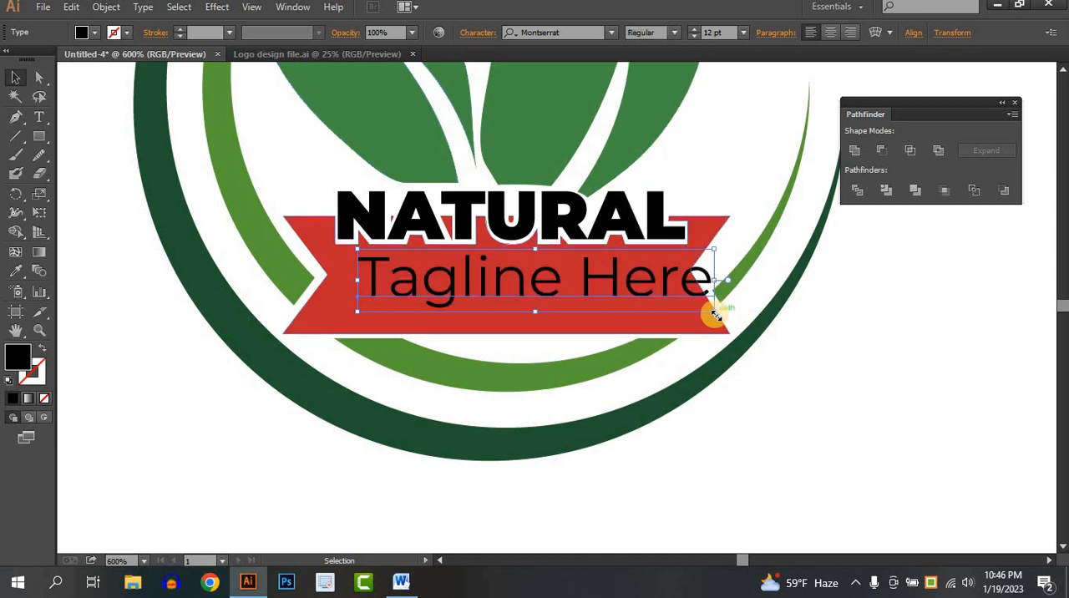
drag(713, 311, 531, 284)
- Convert the tagline to outlines, undo the accidental ribbon move, and nudge the tagline slightly upward and to the right
right_click(526, 282)
click(543, 389)
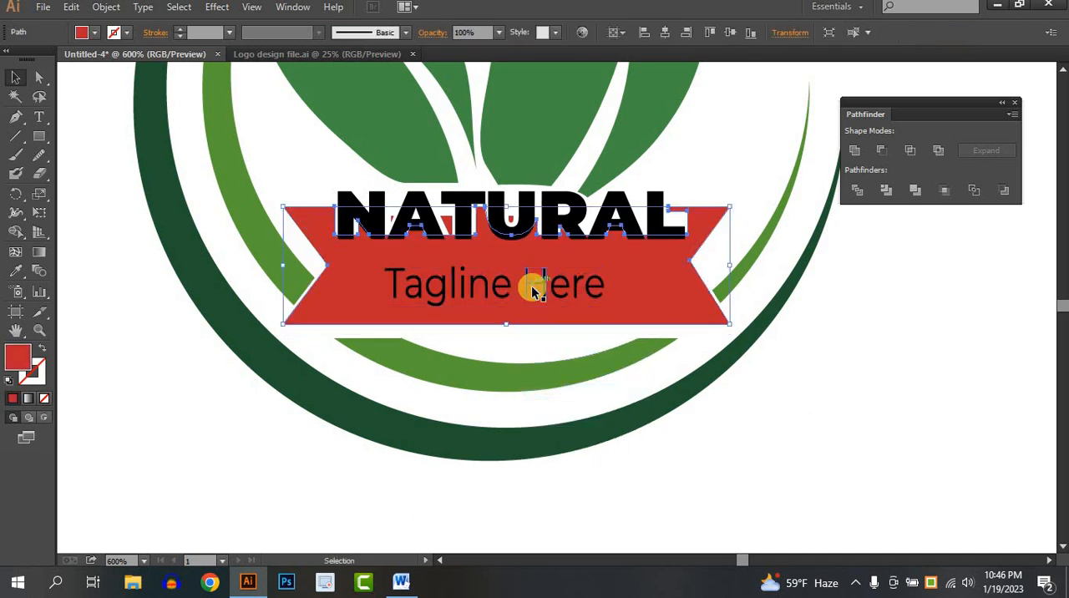
key(ctrl+z)
click(597, 375)
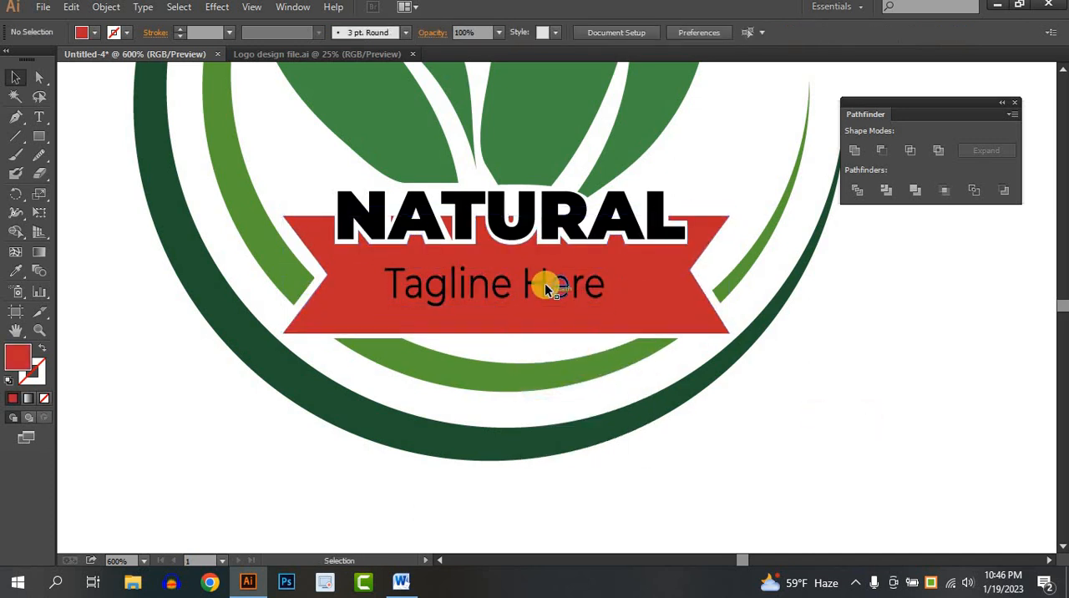
drag(544, 286, 545, 285)
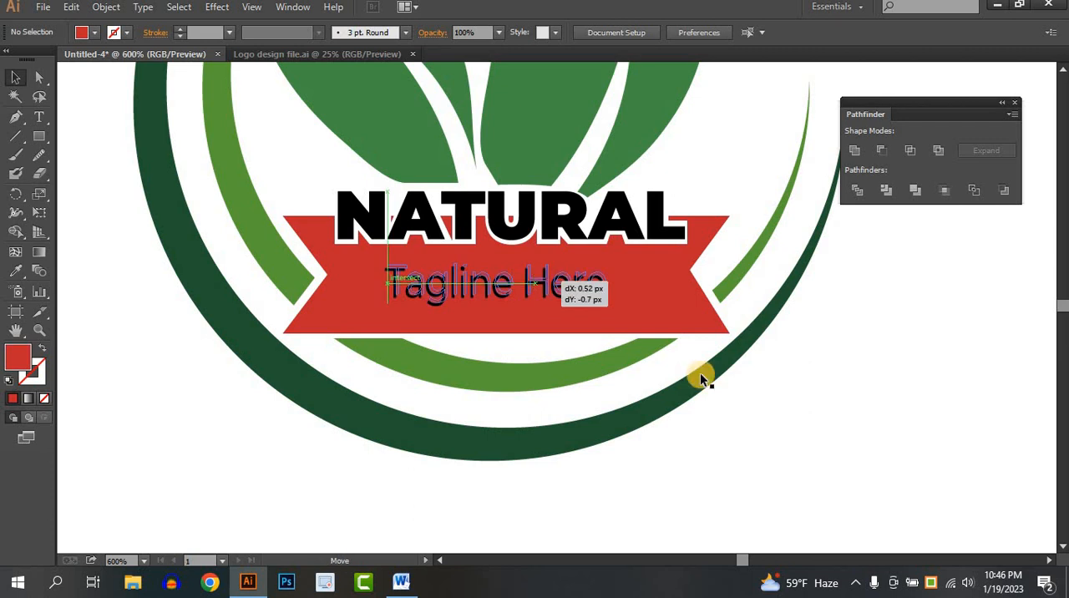
click(834, 403)
- Recolour the red ribbon with a dark green sampled from the ribbon of the reference logo
scroll(828, 400, down, 2)
drag(774, 415, 763, 379)
scroll(827, 443, down, 1)
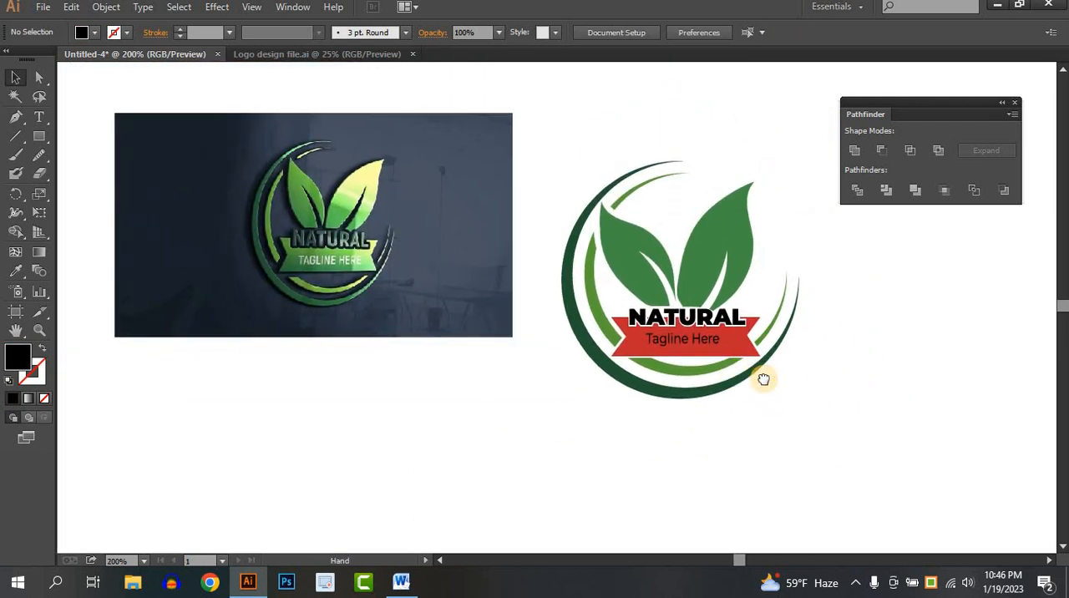
scroll(450, 344, up, 1)
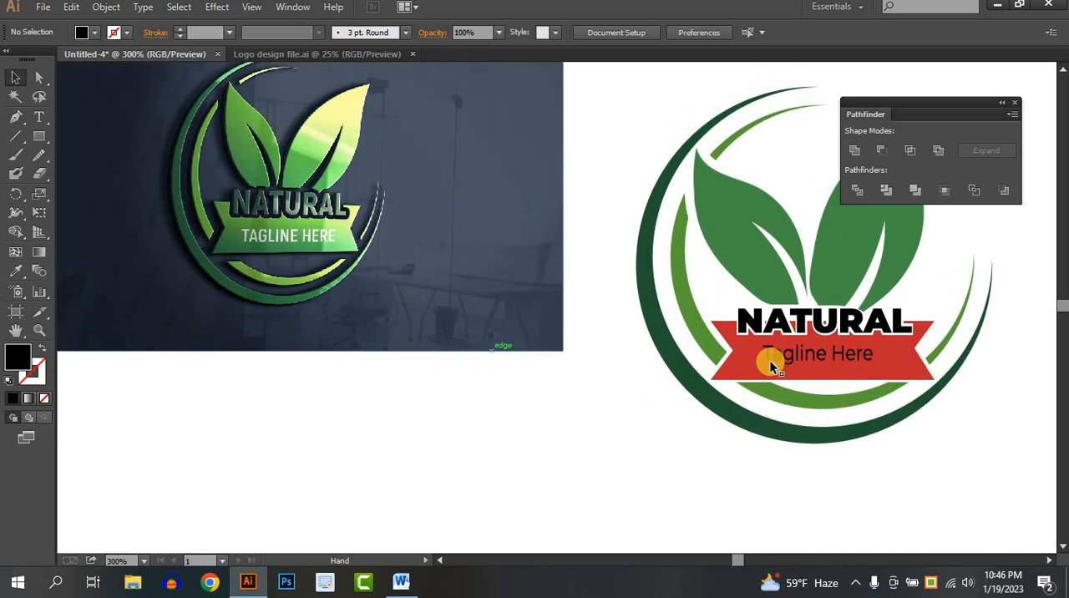
click(750, 358)
click(15, 270)
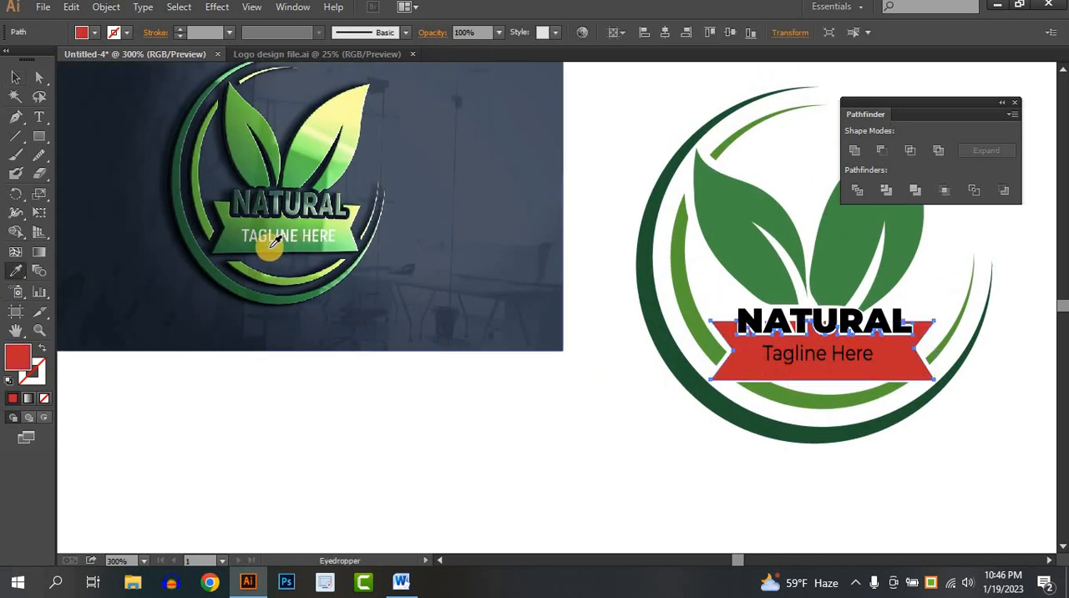
click(238, 240)
click(15, 78)
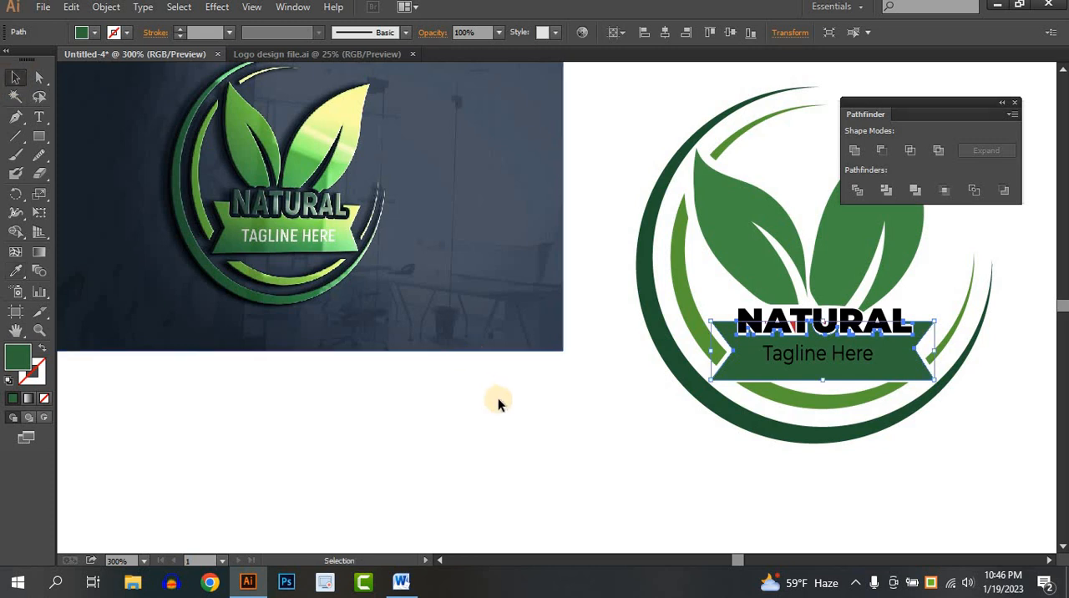
- Recolour the outlined "Tagline Here" text on the ribbon with white sampled from the blank artboard
click(613, 425)
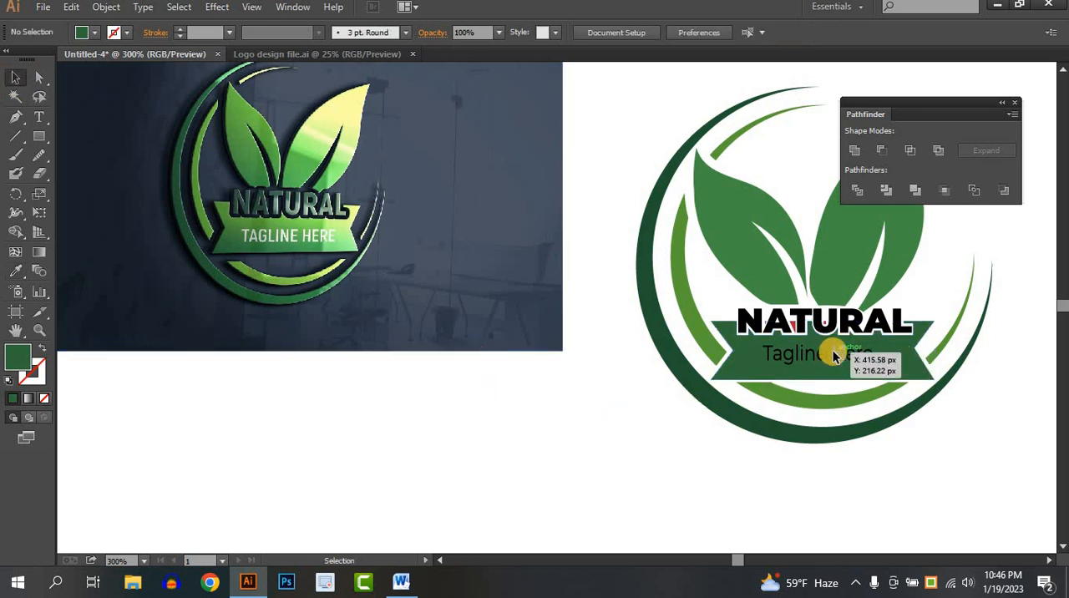
click(834, 352)
click(15, 271)
click(286, 495)
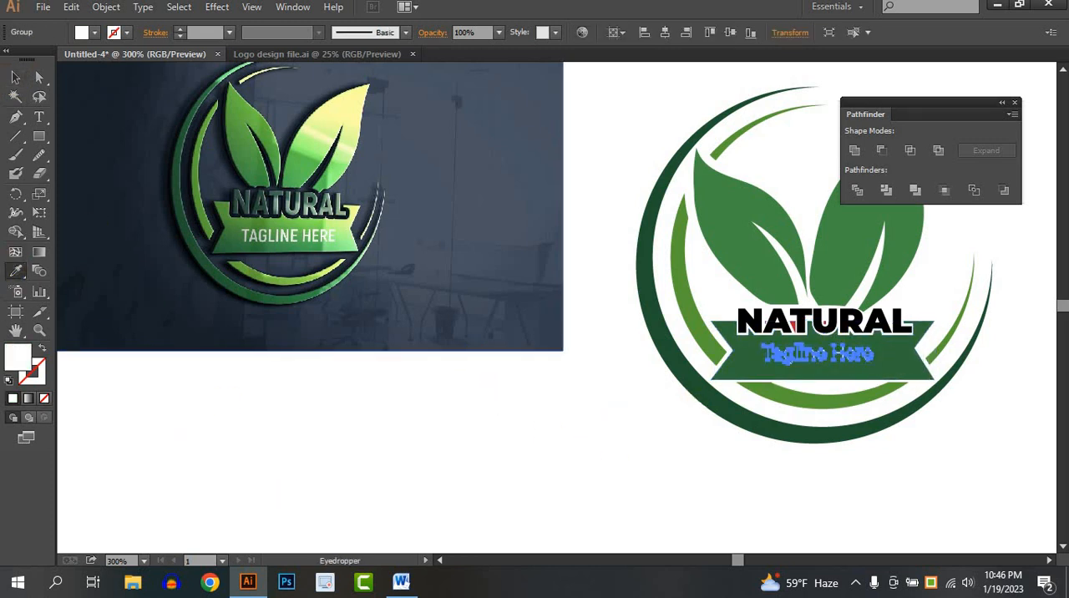
click(15, 77)
click(728, 431)
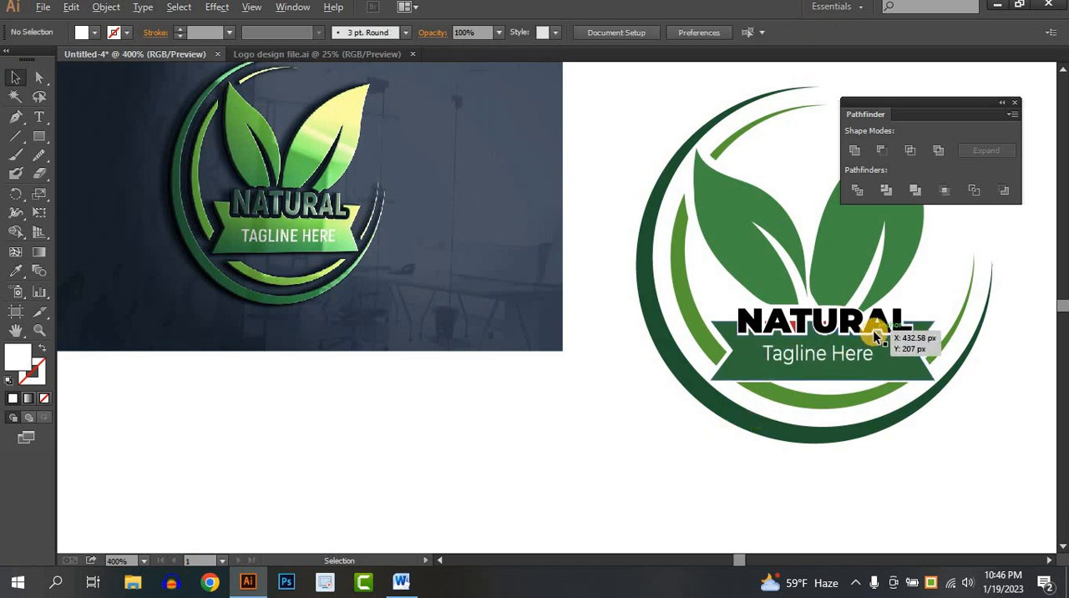
- Recolour the leftover red ribbon fragments between the NATURAL letters and inside the U with the ribbon's dark green
alt+scroll(872, 332, up, 4)
drag(567, 314, 518, 297)
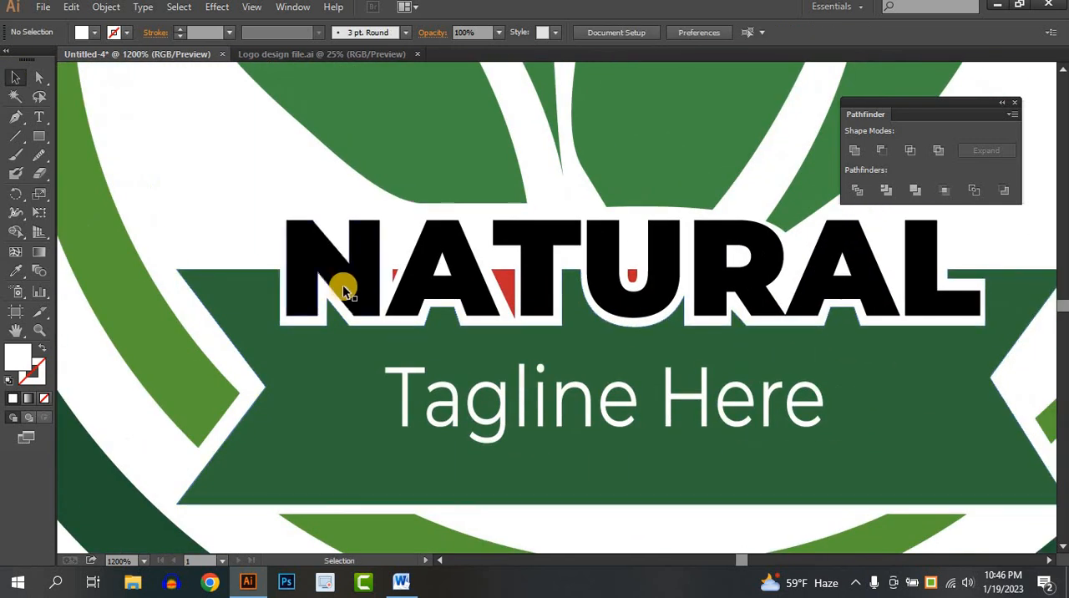
click(398, 274)
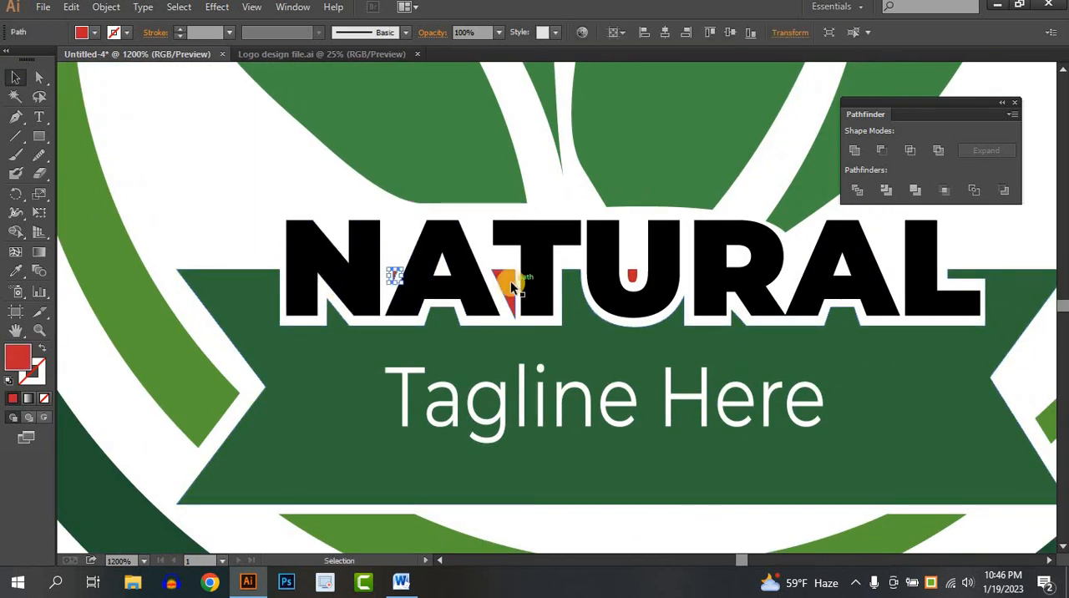
shift+click(635, 279)
click(15, 271)
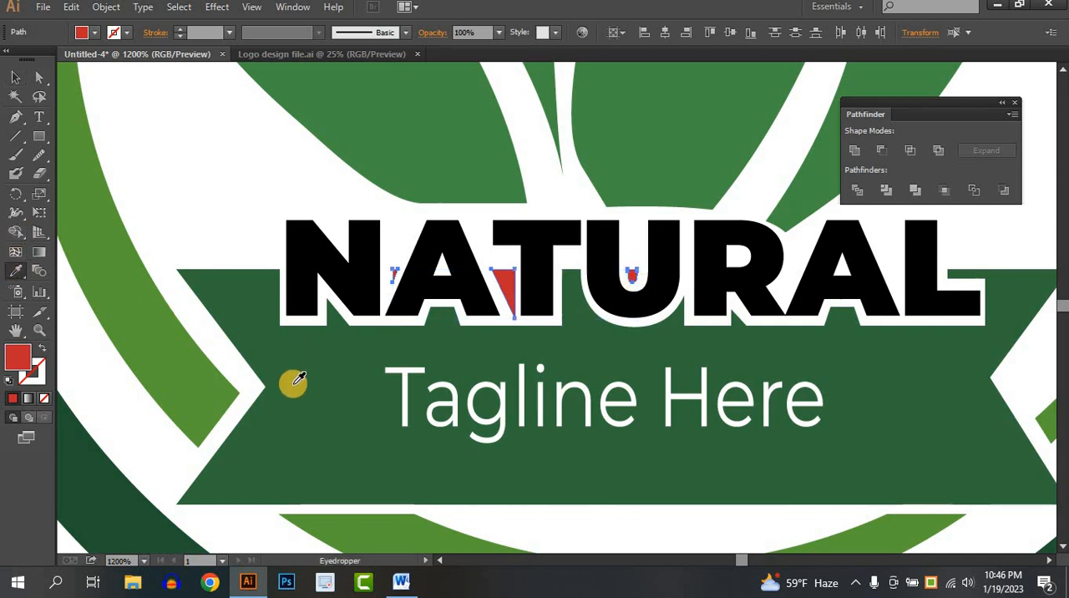
click(294, 384)
click(15, 77)
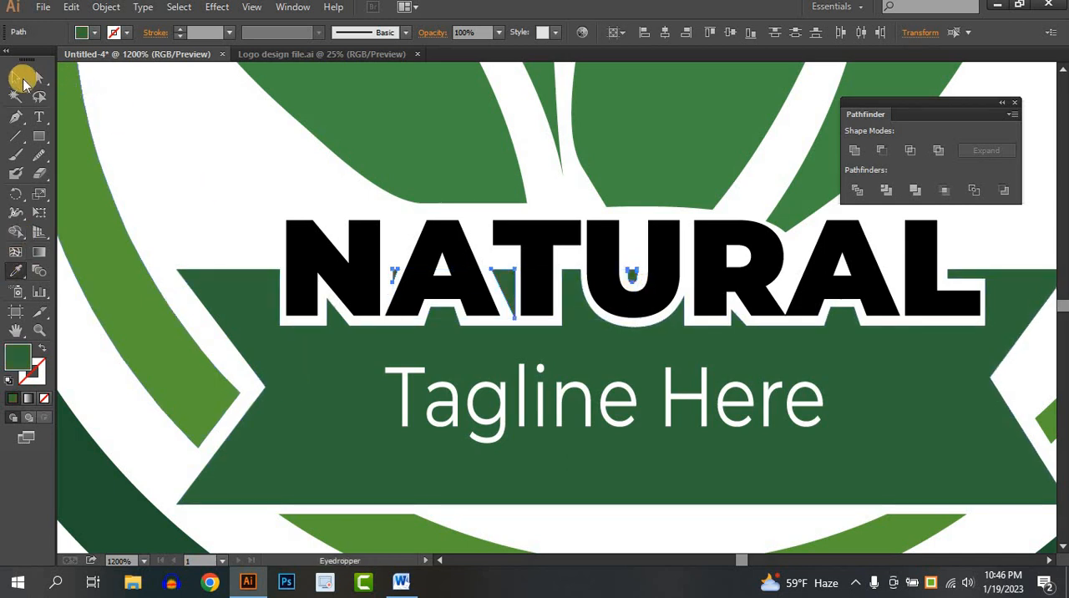
click(196, 167)
- Move the reference logo image off the artboard, placing it beside the artboard's left edge
scroll(200, 170, down, 4)
drag(371, 248, 710, 403)
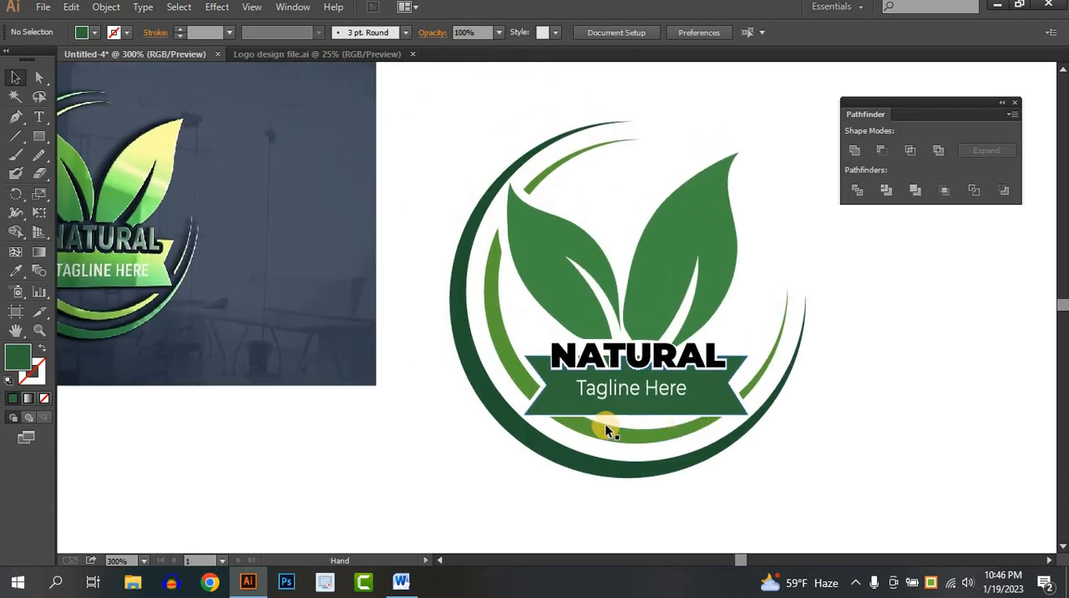
scroll(604, 424, down, 1)
drag(605, 423, 634, 361)
scroll(634, 360, down, 3)
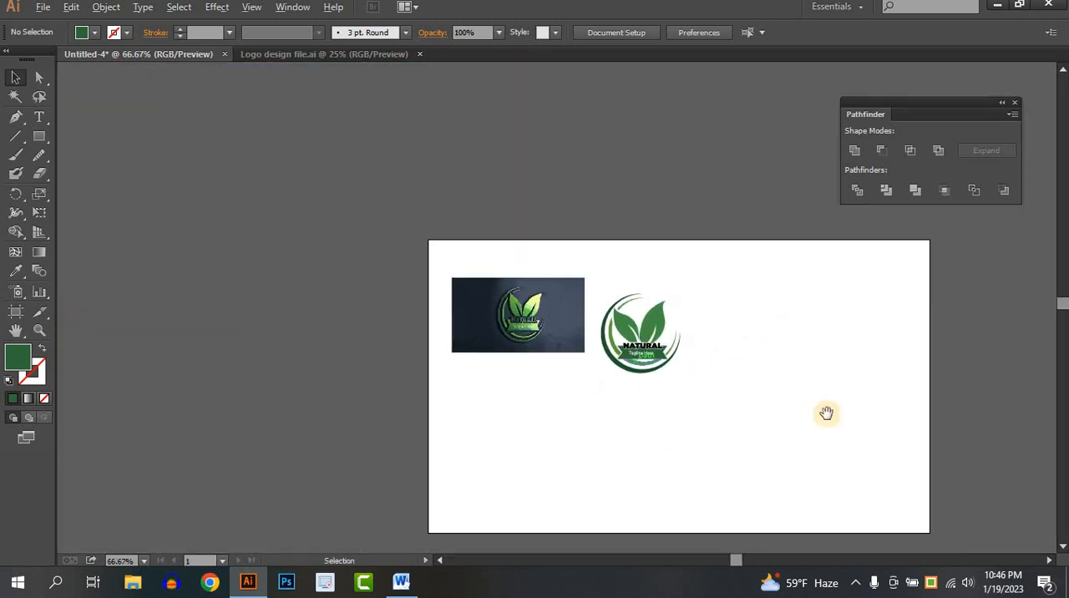
drag(806, 394, 706, 316)
drag(233, 254, 231, 255)
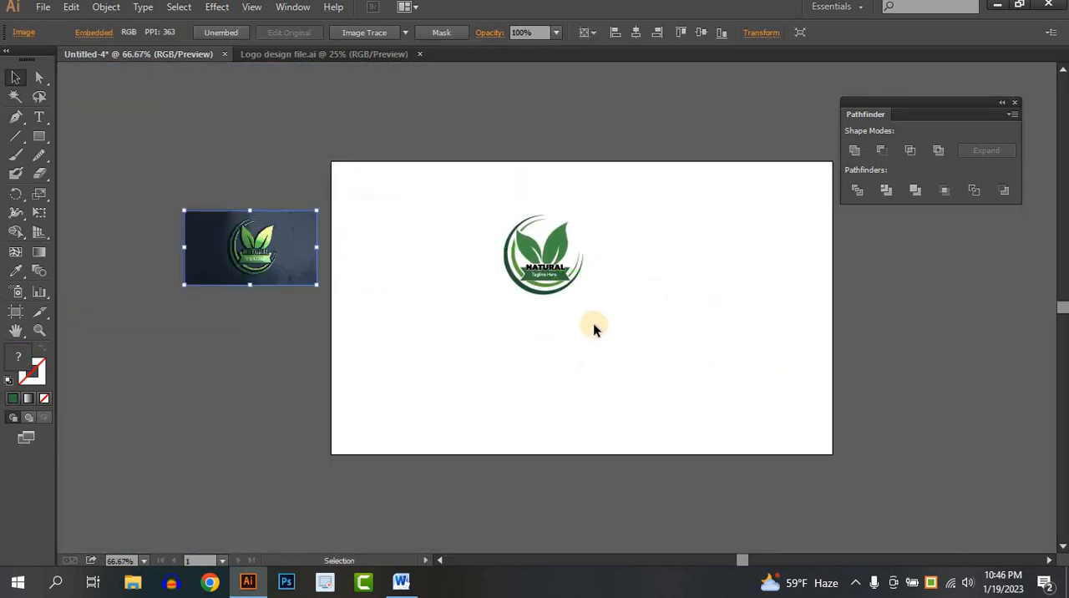
- Scale the whole vector logo proportionally to about twice its size and position it near the middle of the artboard
scroll(593, 324, up, 1)
drag(593, 323, 354, 115)
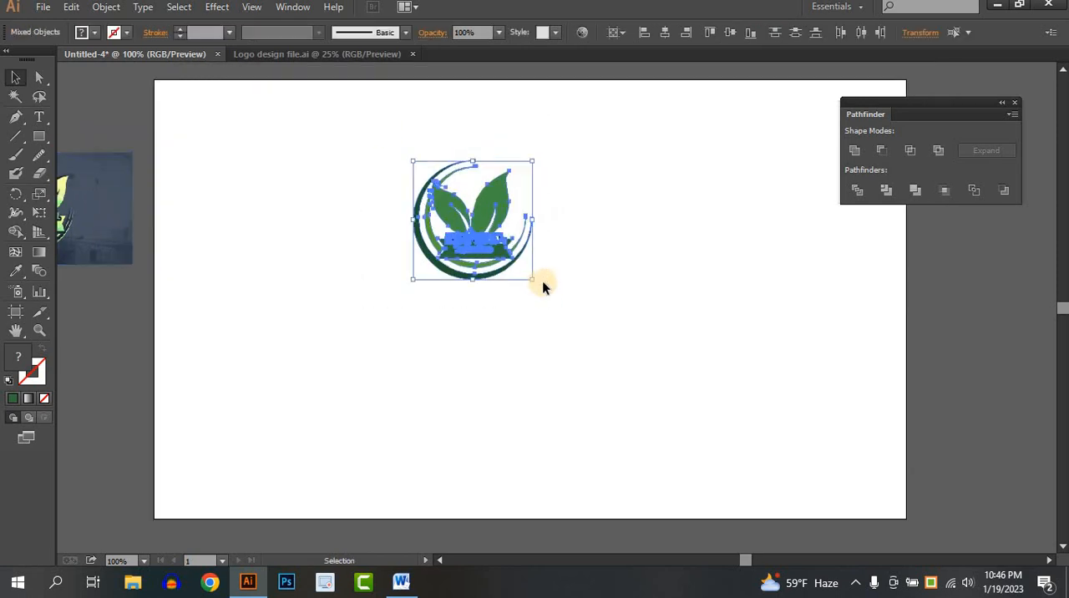
drag(529, 280, 670, 416)
drag(599, 268, 561, 266)
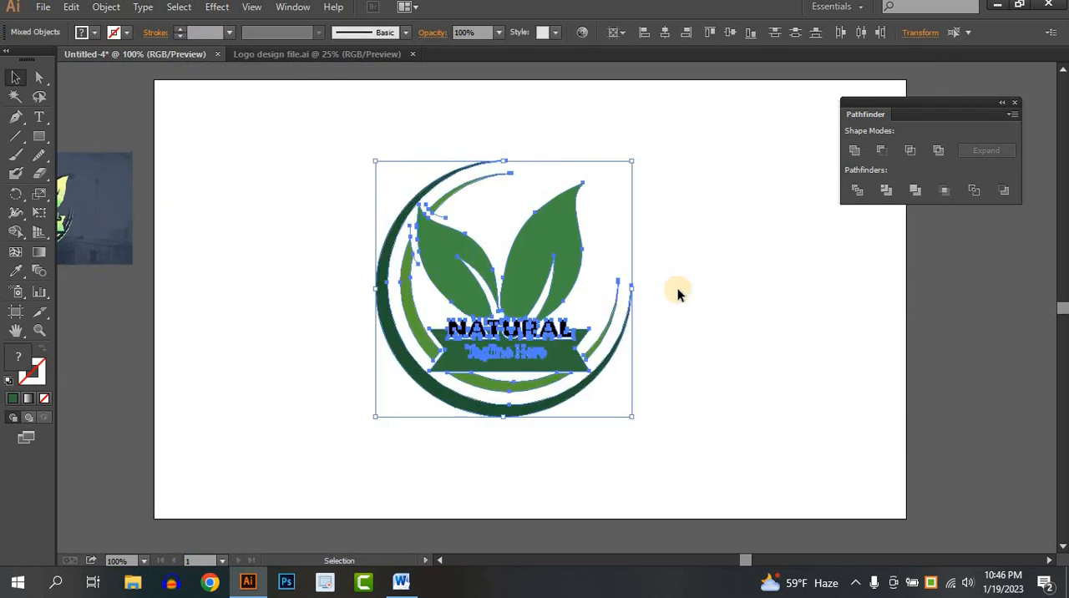
click(678, 292)
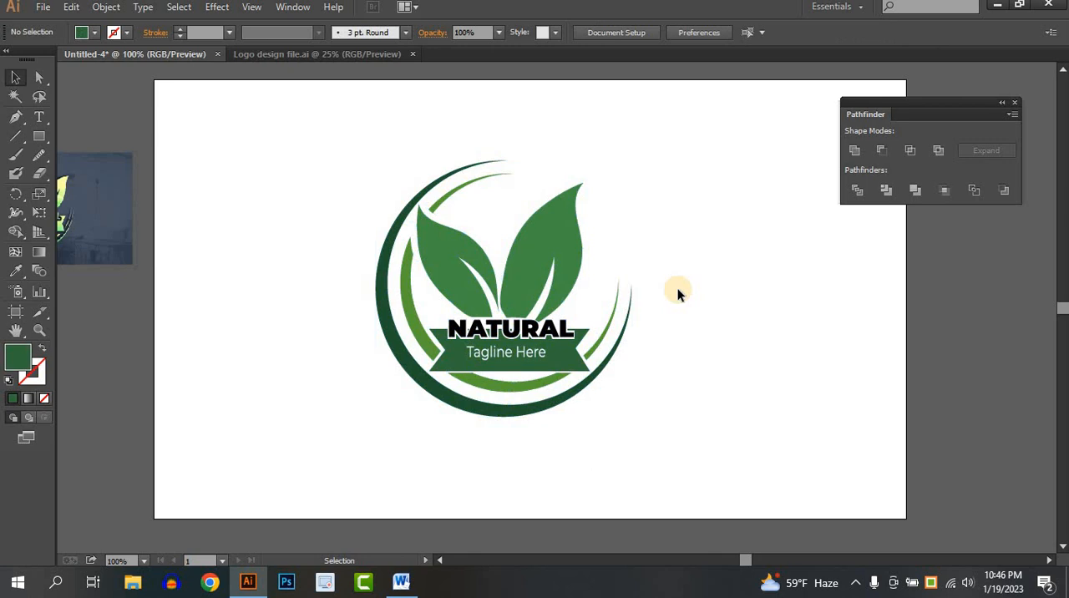